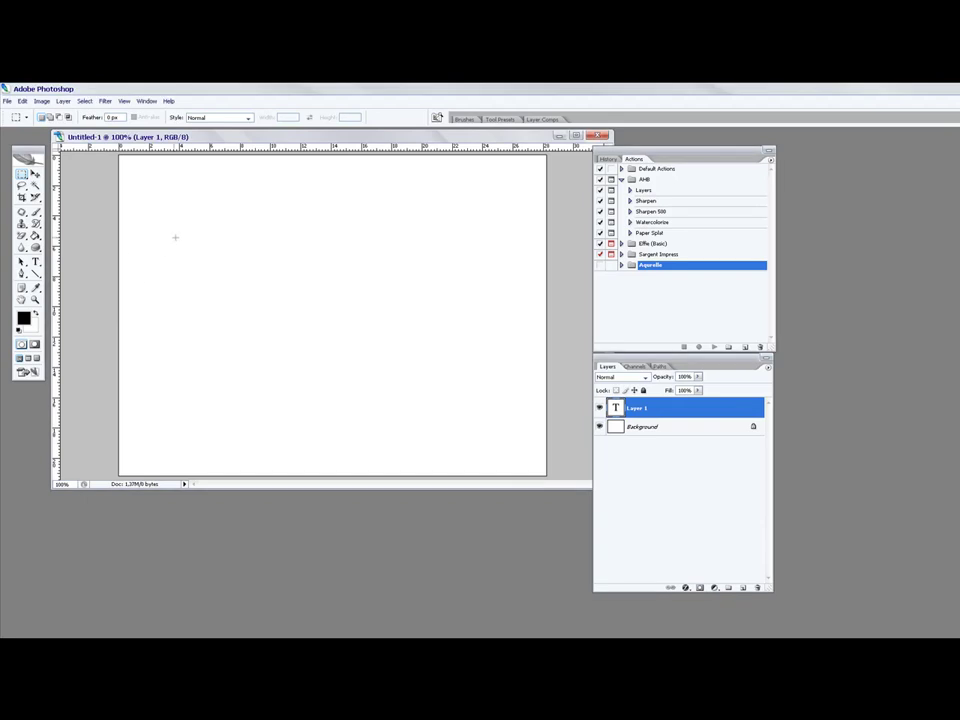
Step: Type the title "Piker's" and "watercolor emulation tutorial" on separate lines of the blank page
key("t")
left_click(196, 240)
type("P")
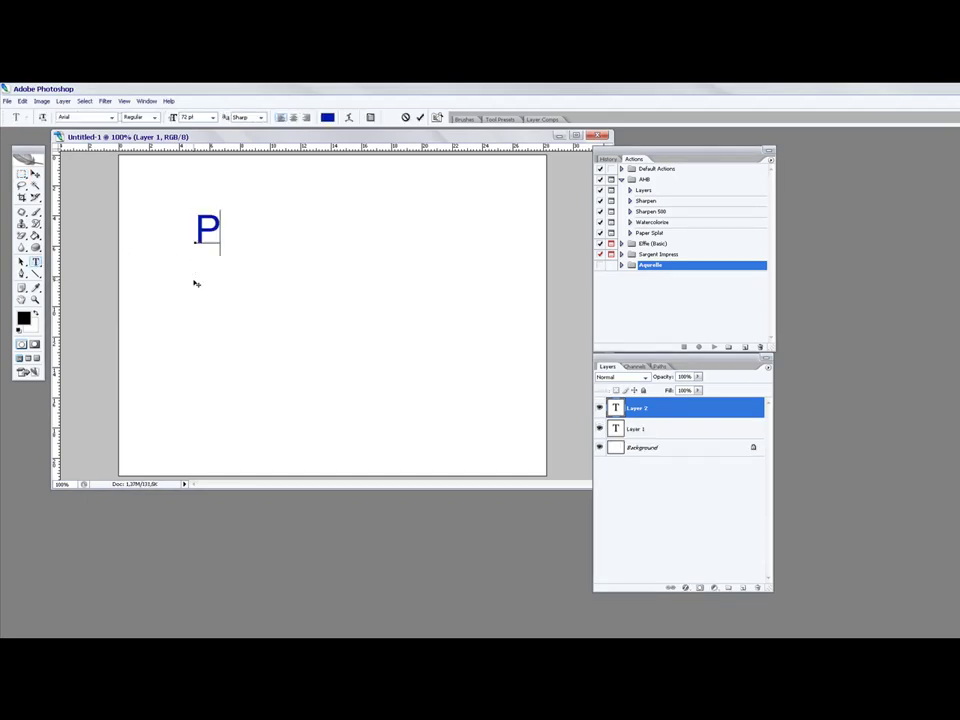
type("iker's")
key("Return")
type("wa")
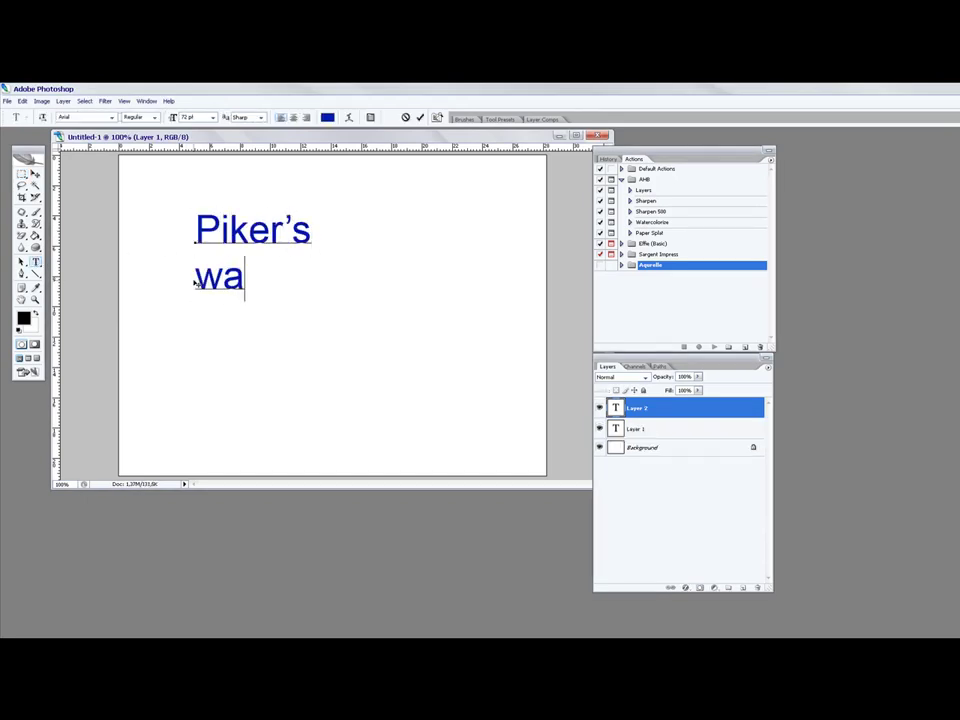
type("tercolor ")
type("e")
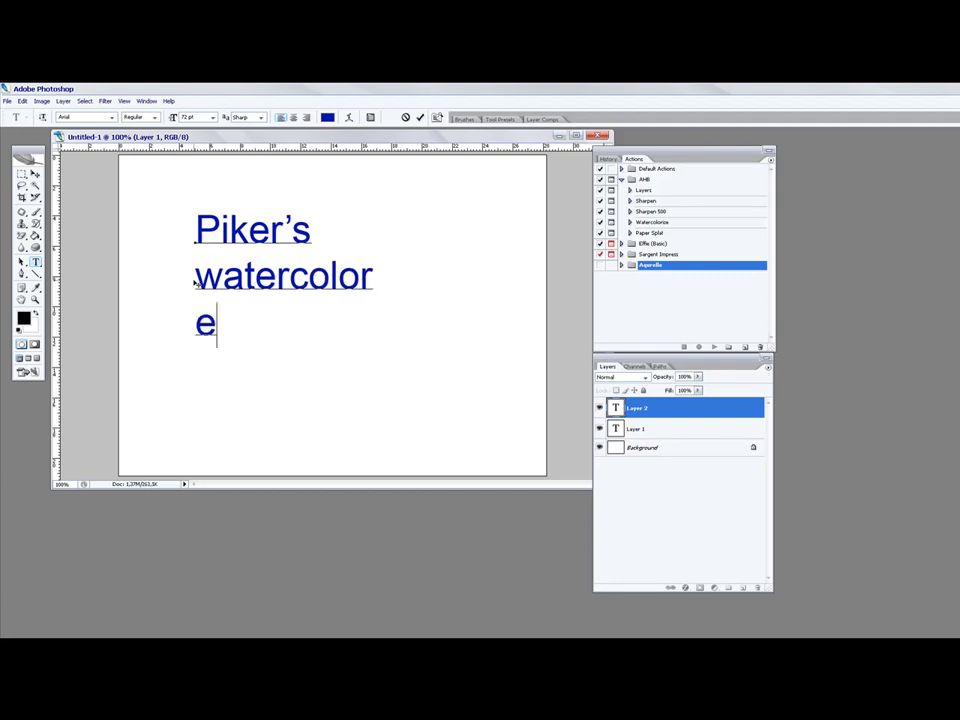
type("mulation")
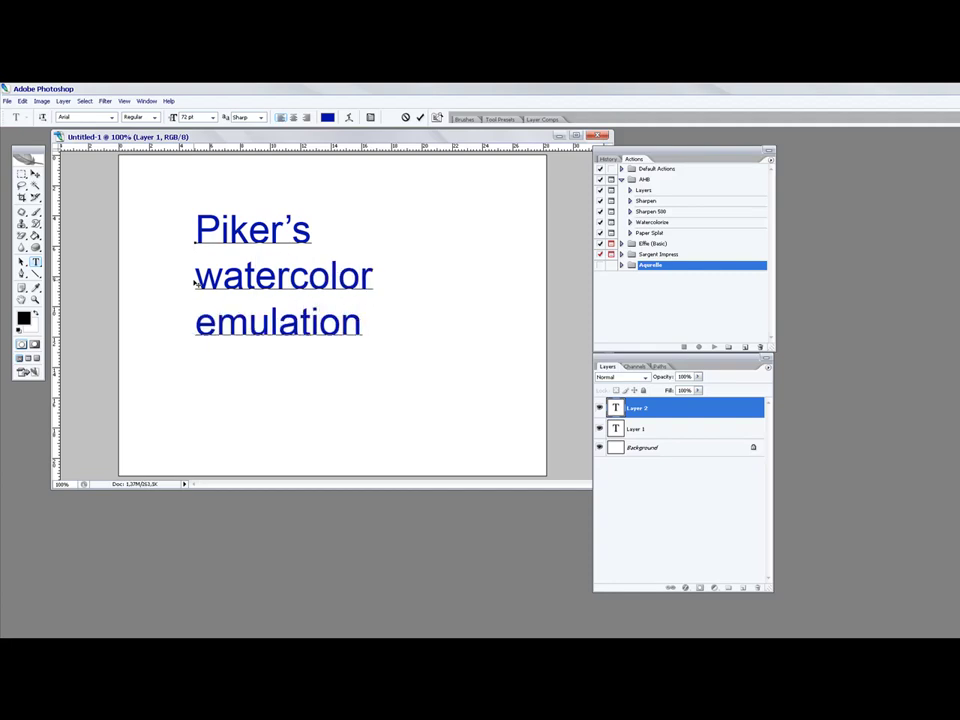
type(" tutor")
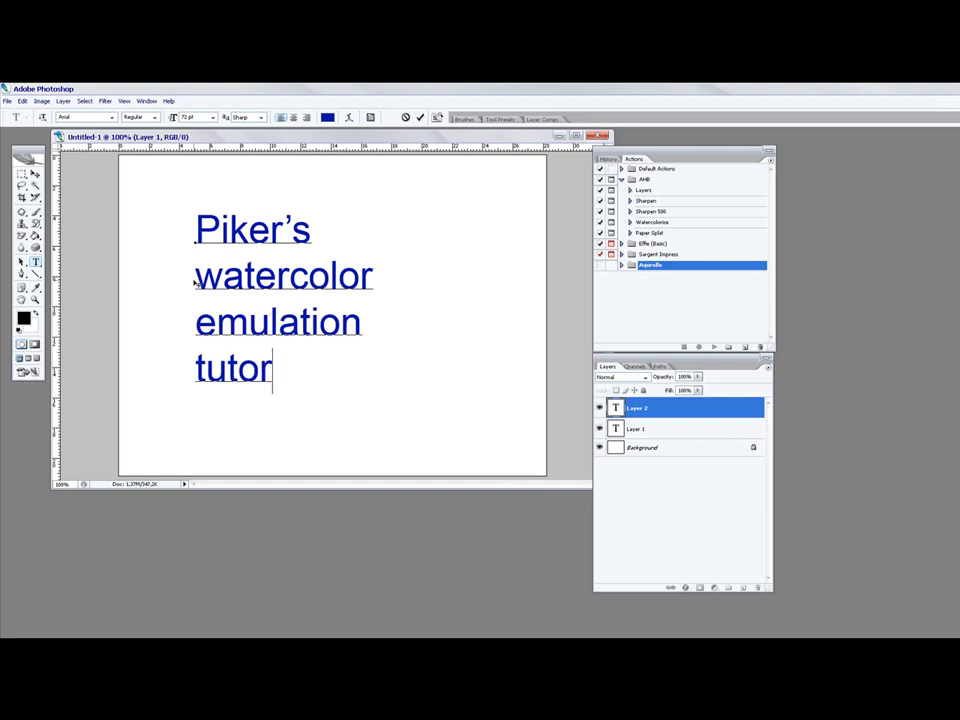
type("ial")
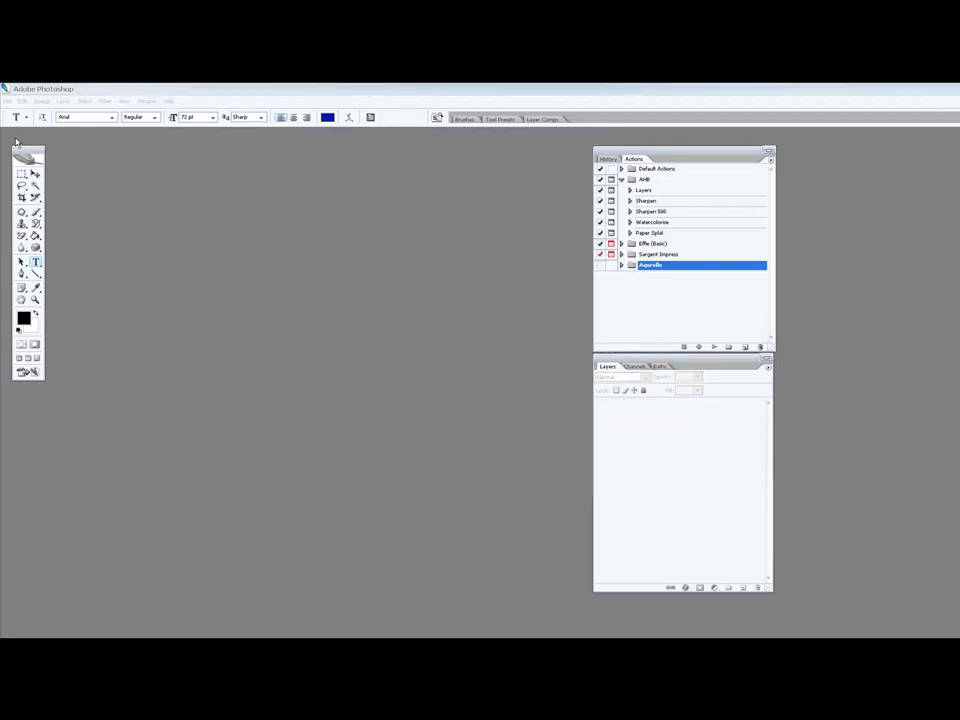
Step: Open birds2.jpg from the recent files and enlarge its document window
left_click(8, 101)
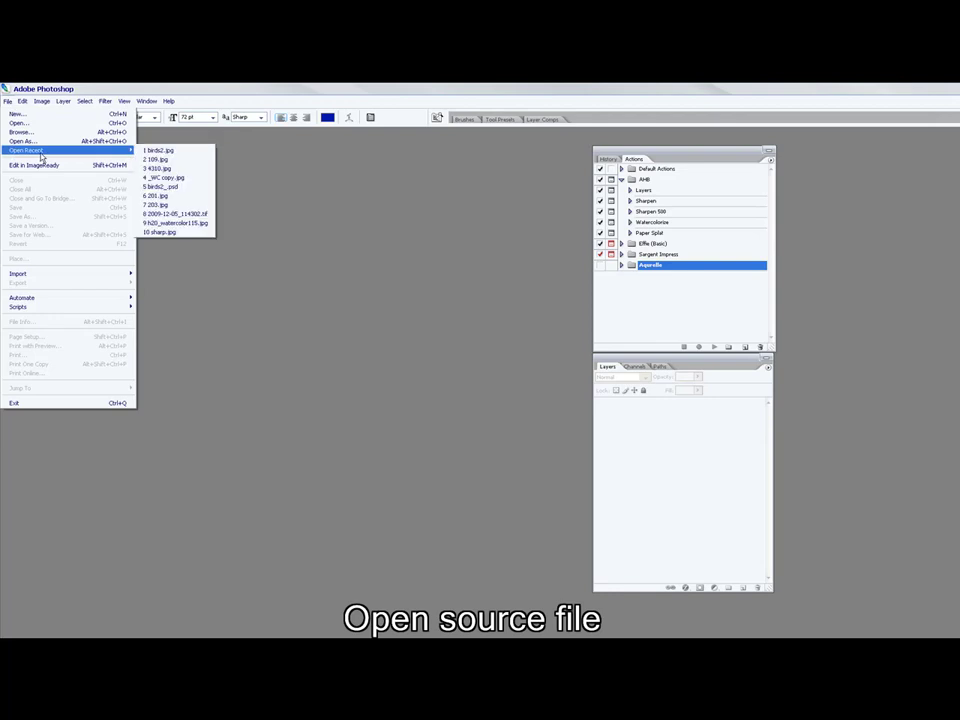
left_click(158, 150)
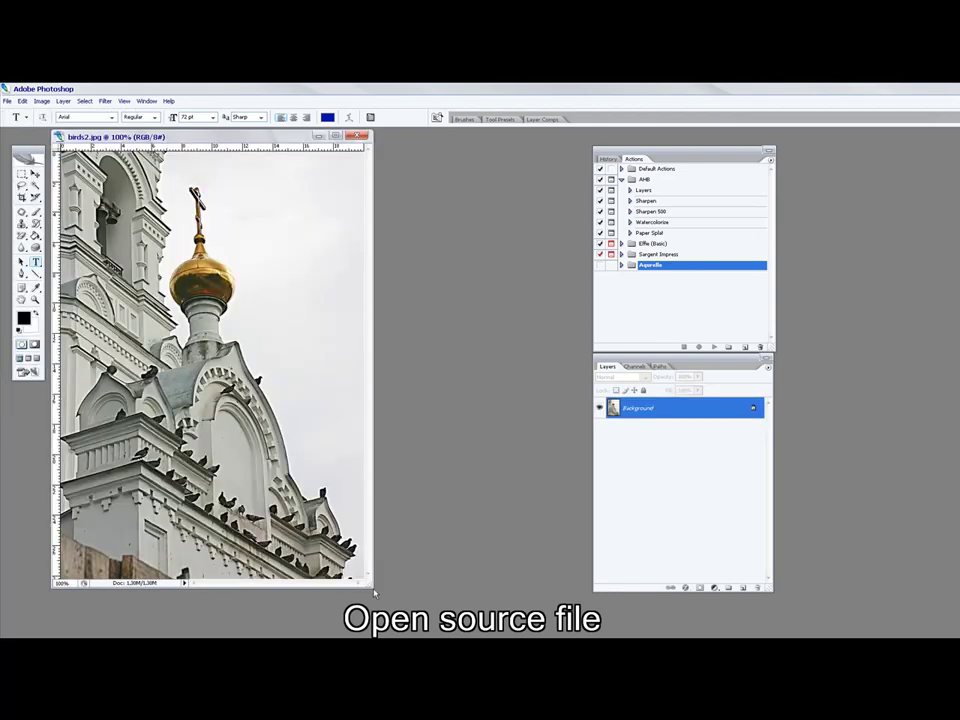
left_click_drag(373, 596, 556, 631)
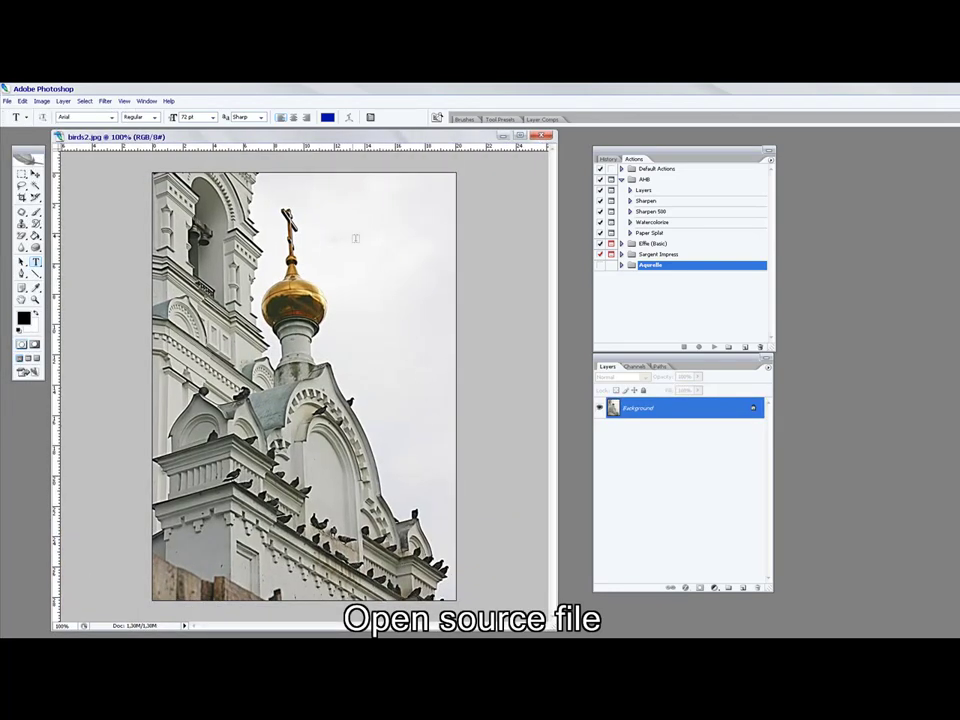
left_click(6, 100)
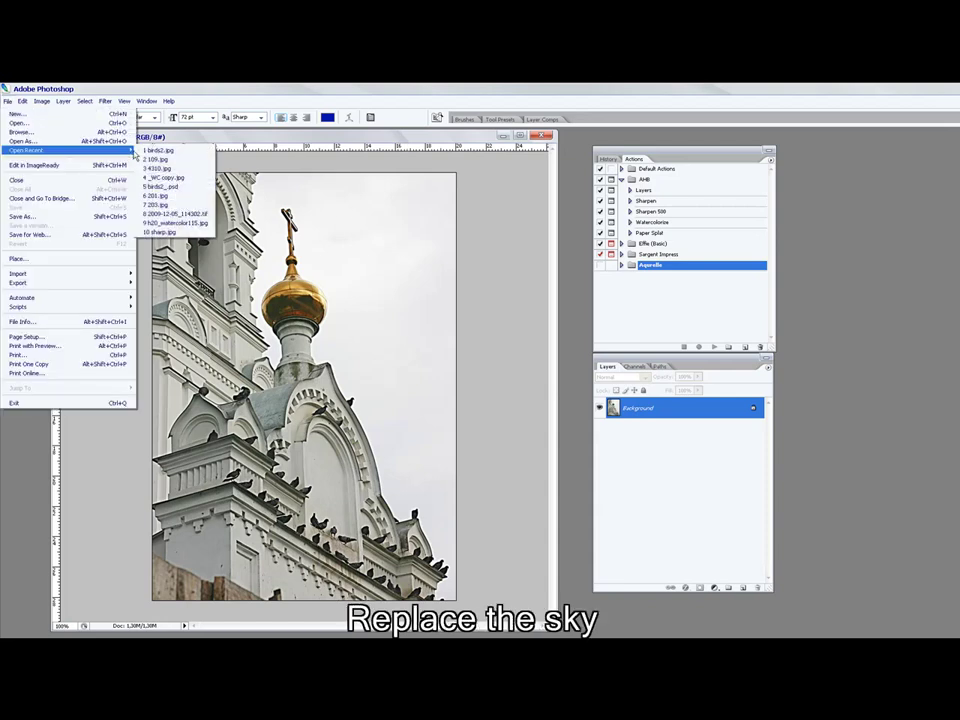
Step: Open 4310.jpg and paste its sky into a Magic Wand selection of the church photo's sky
left_click(160, 166)
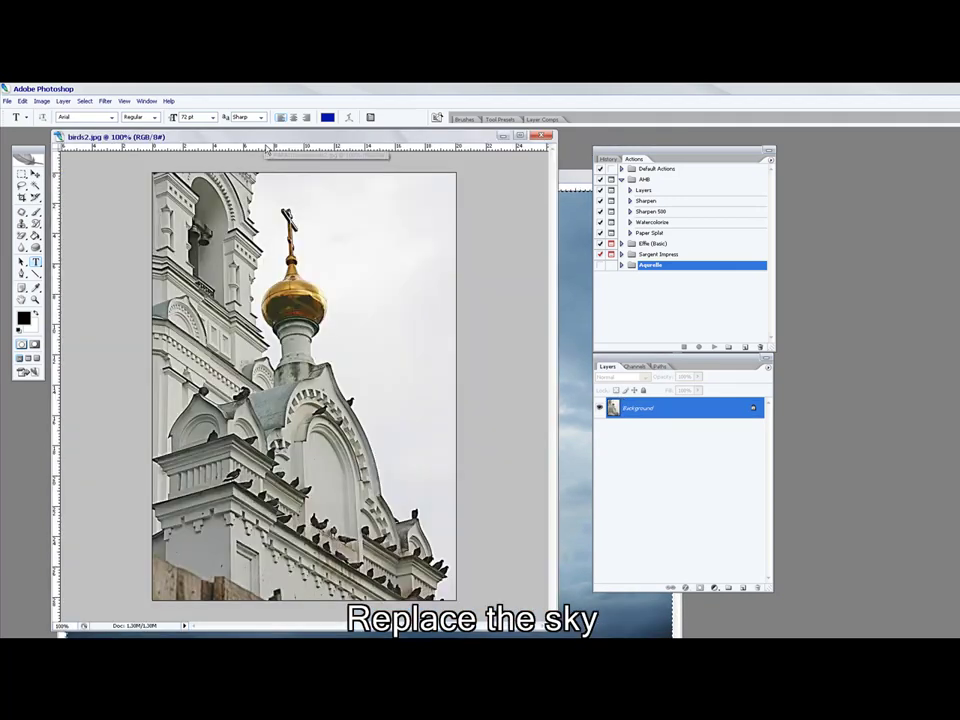
left_click(35, 187)
left_click(360, 290)
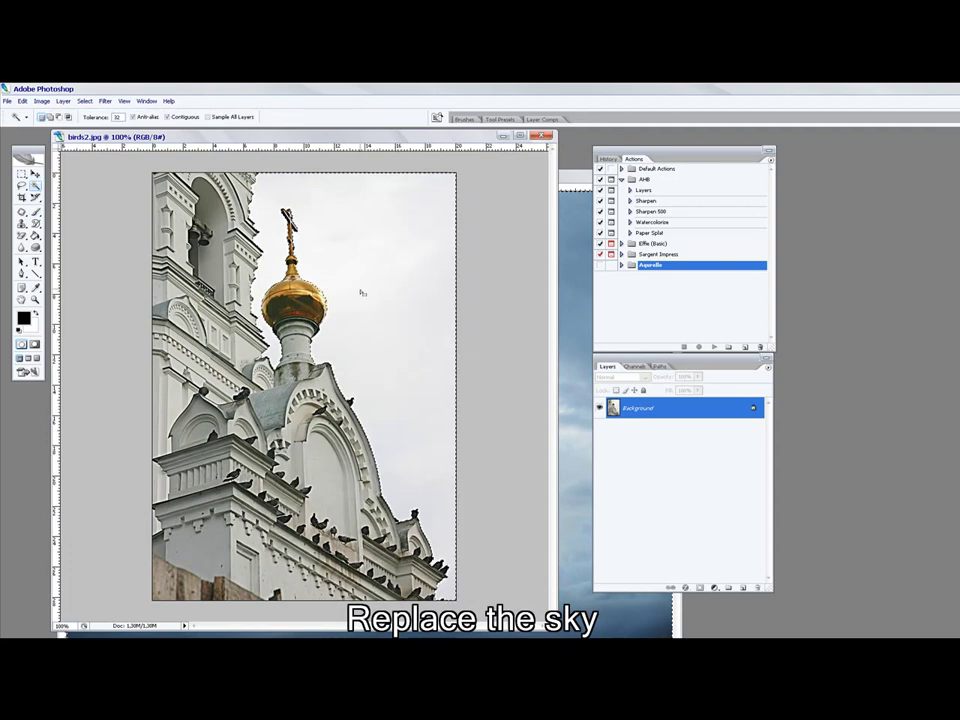
key("ctrl+shift+v")
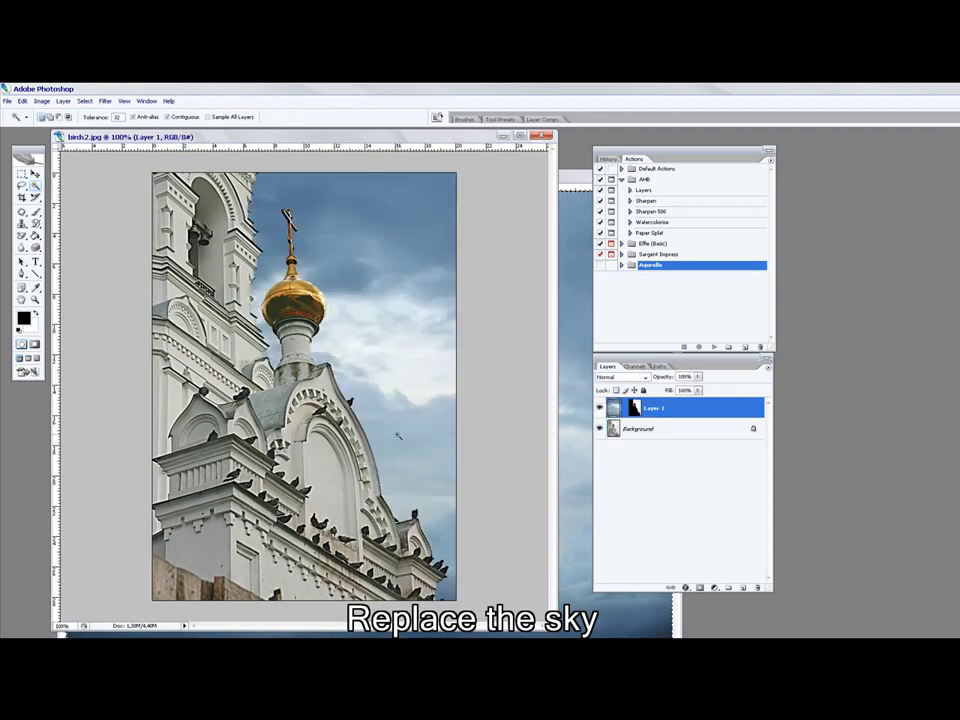
Step: Deselect and move the pasted sky into place behind the church
left_click(383, 340)
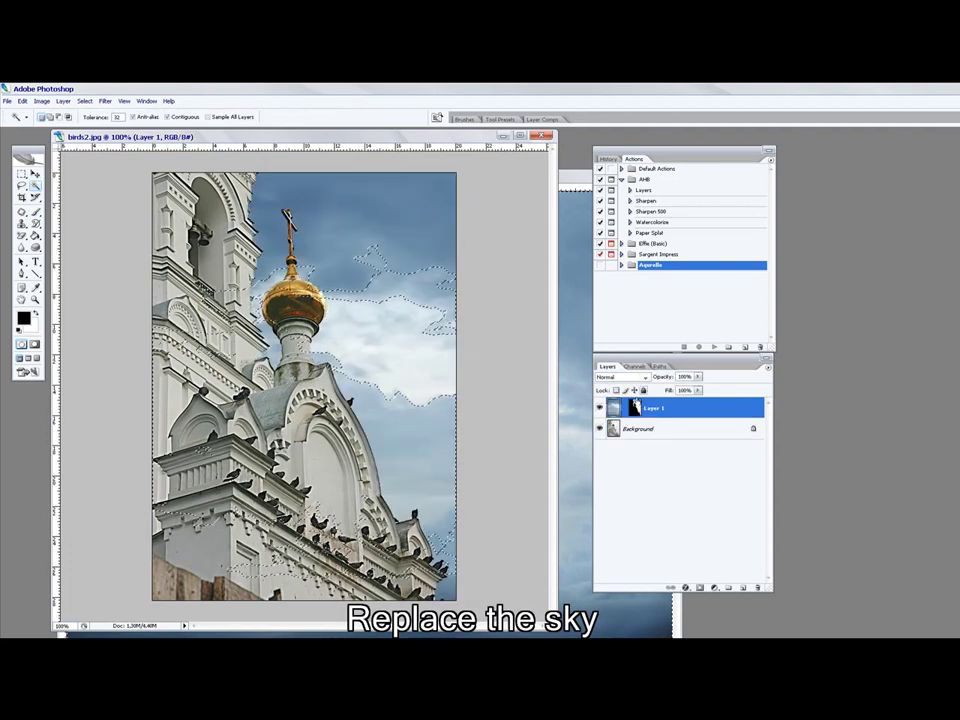
left_click(21, 174)
key("ctrl+d")
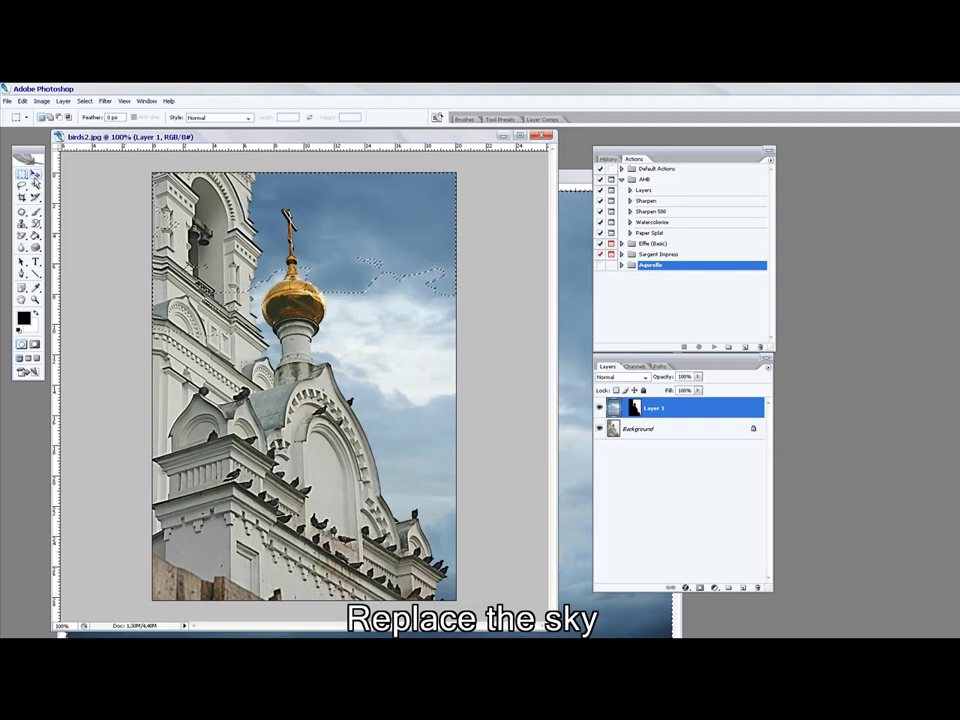
left_click(35, 174)
mouse_move(375, 306)
left_mouse_down()
mouse_move(417, 318)
mouse_move(465, 289)
left_mouse_up()
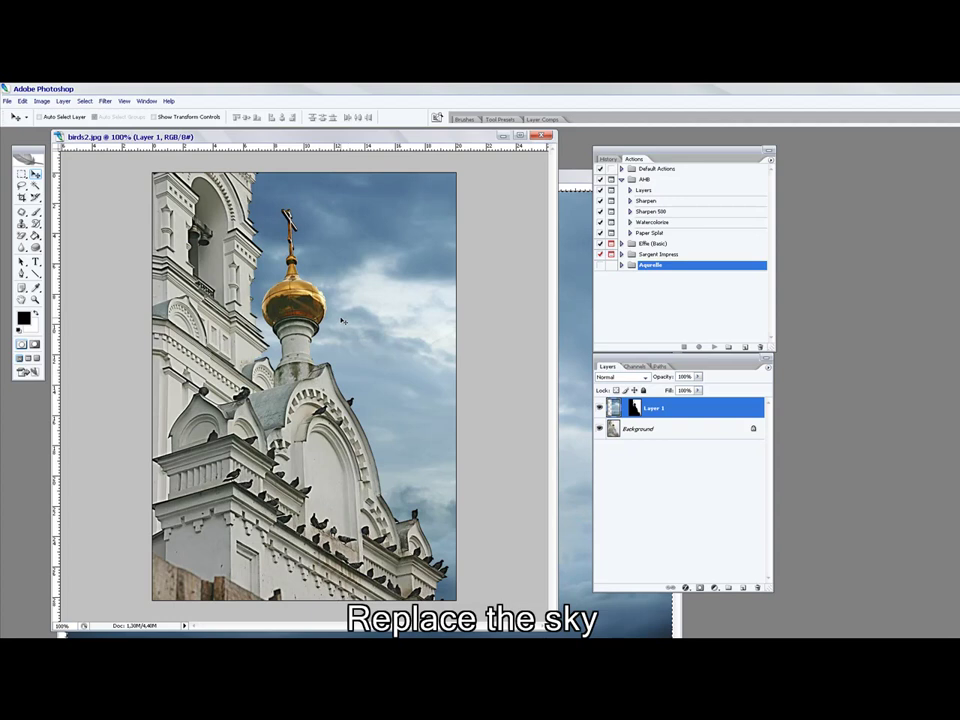
Step: Set Color Balance Yellow-Blue to -31 on the sky, then merge it into the Background
key("ctrl+b")
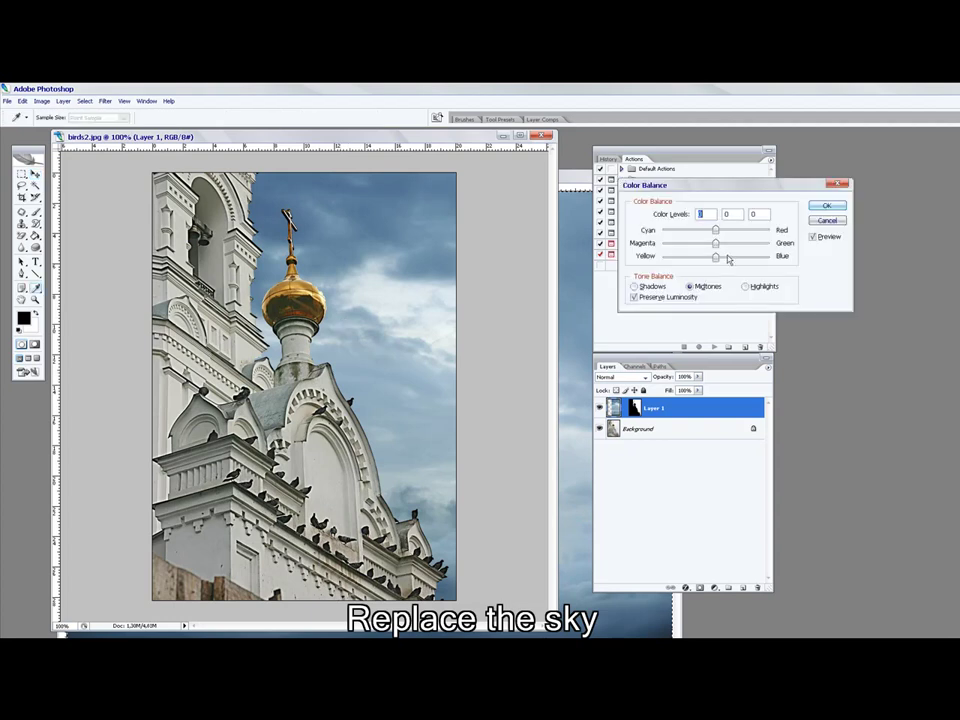
left_click_drag(716, 259, 700, 261)
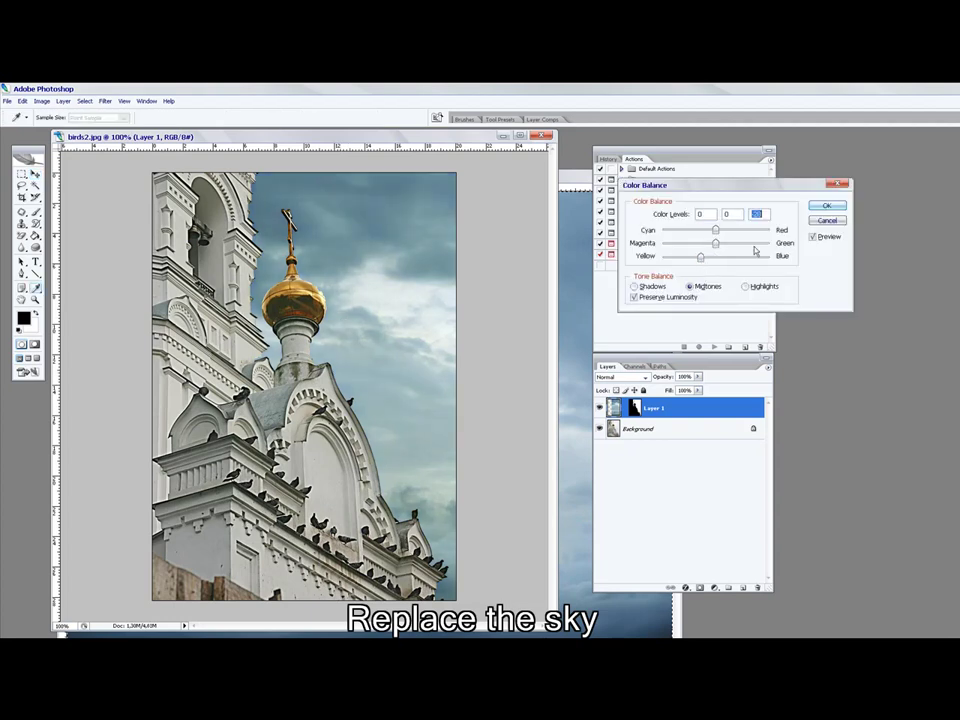
left_click(826, 206)
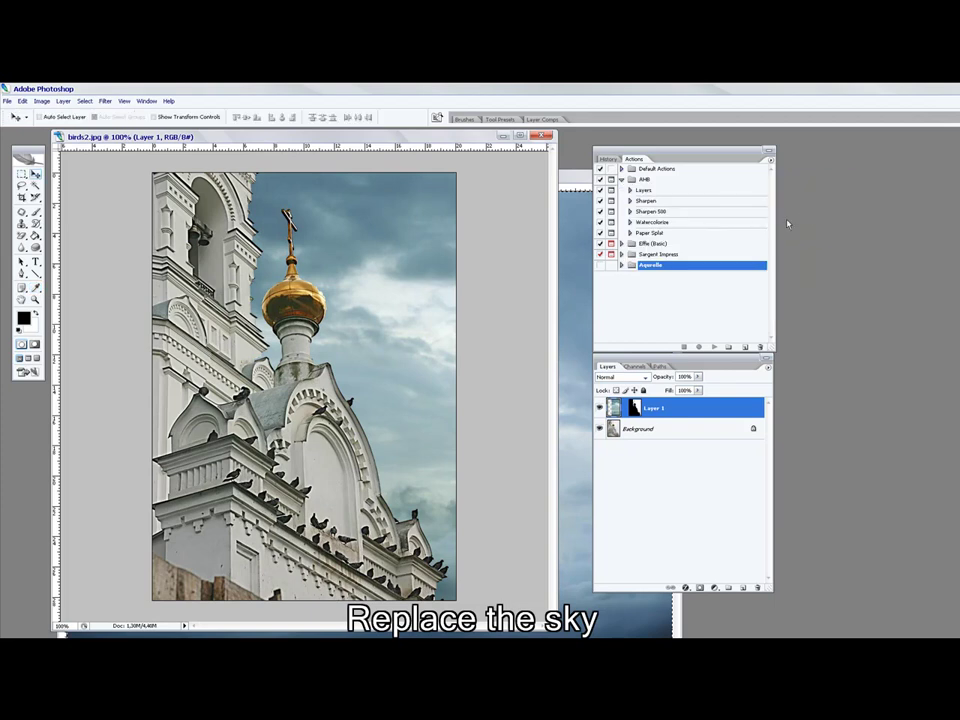
key("ctrl+e")
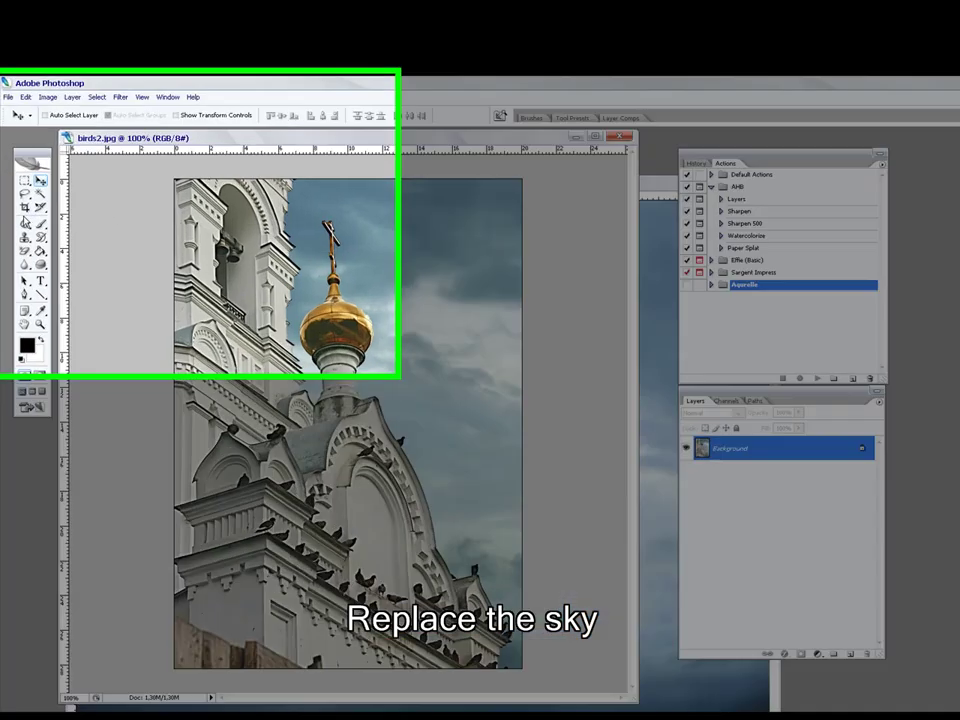
Step: Crop the photo to 768 × 1024 px, trimming the bottom, and fit it on screen
left_click(22, 196)
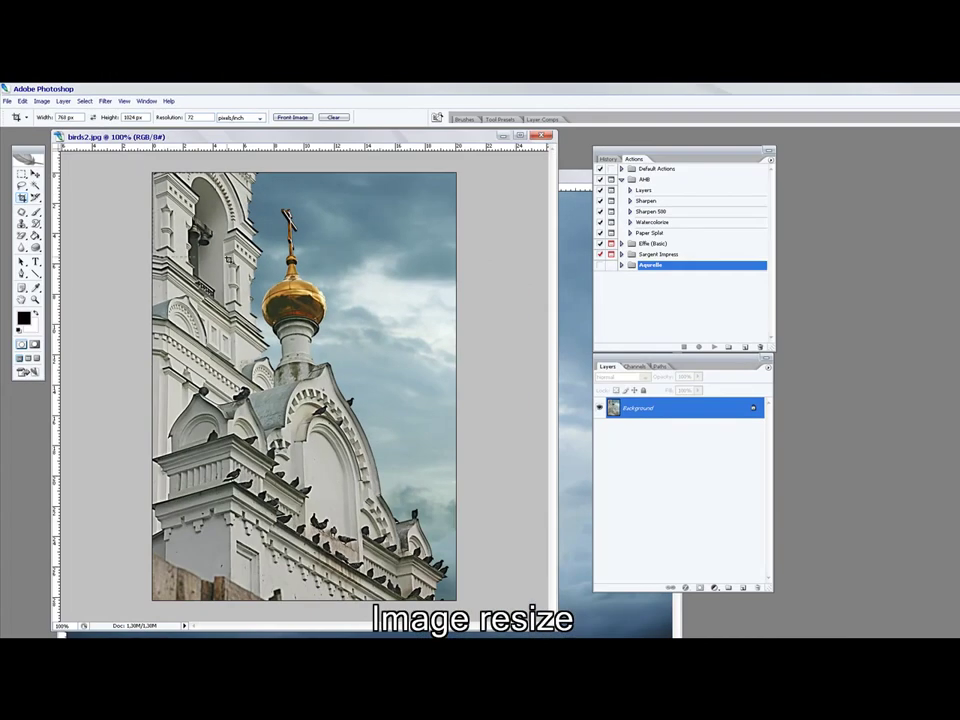
left_click_drag(153, 173, 482, 494)
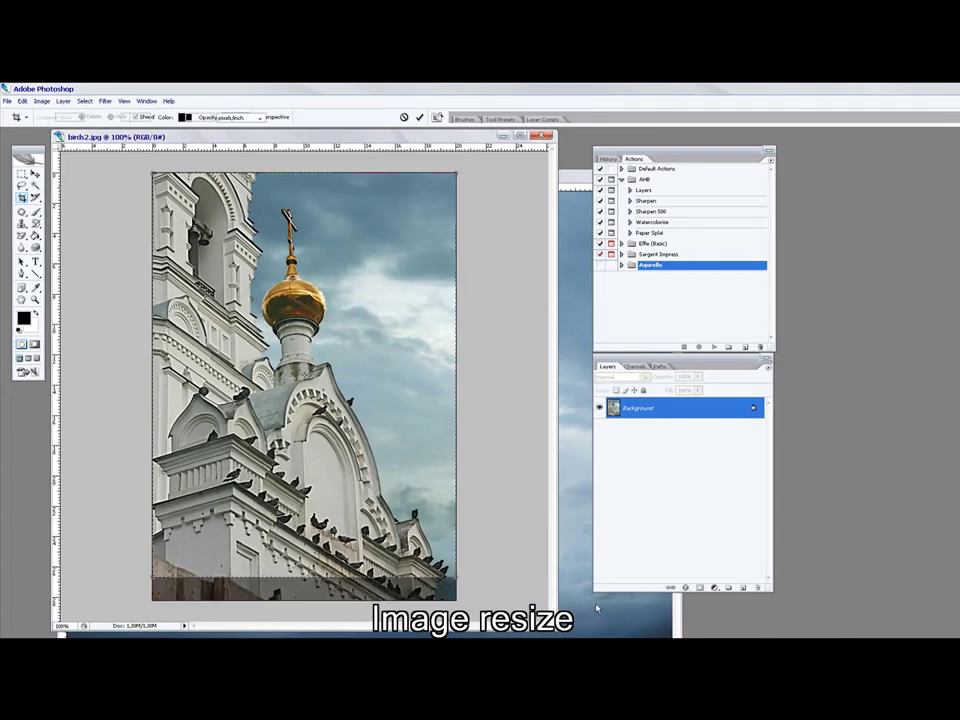
key("Return")
key("ctrl+0")
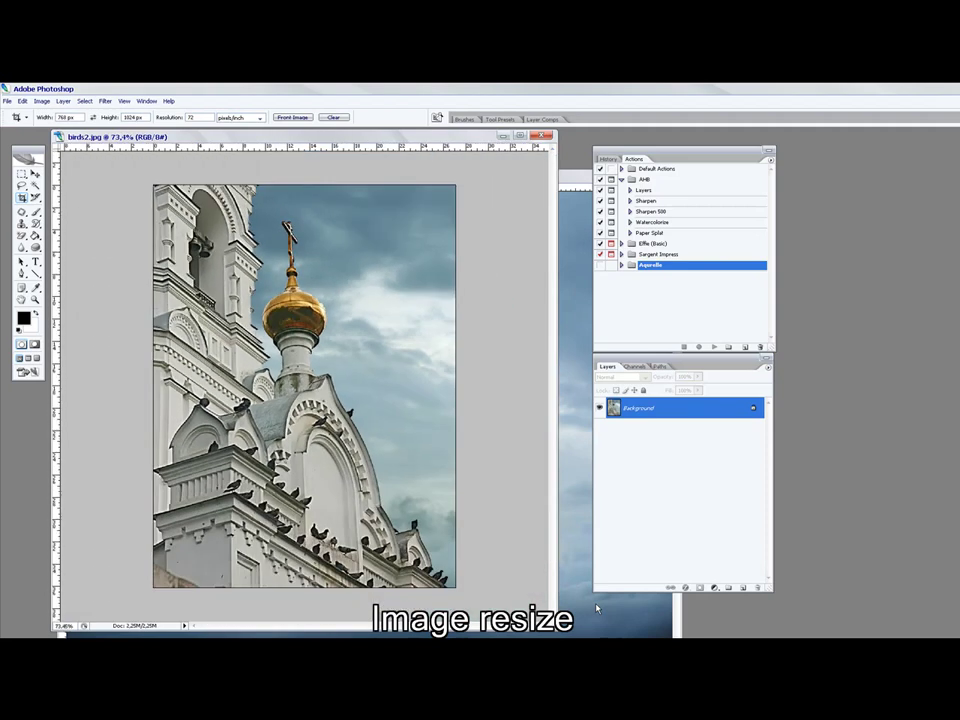
Step: Create history Snapshot 1 of the cropped image and make it the current state
left_click(608, 160)
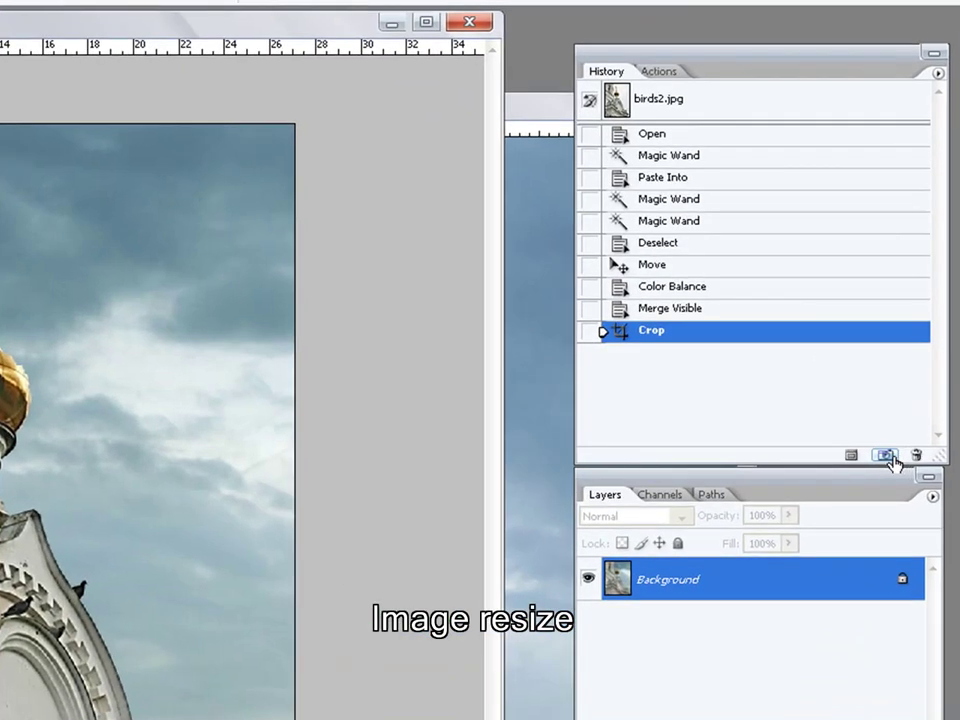
left_click(744, 347)
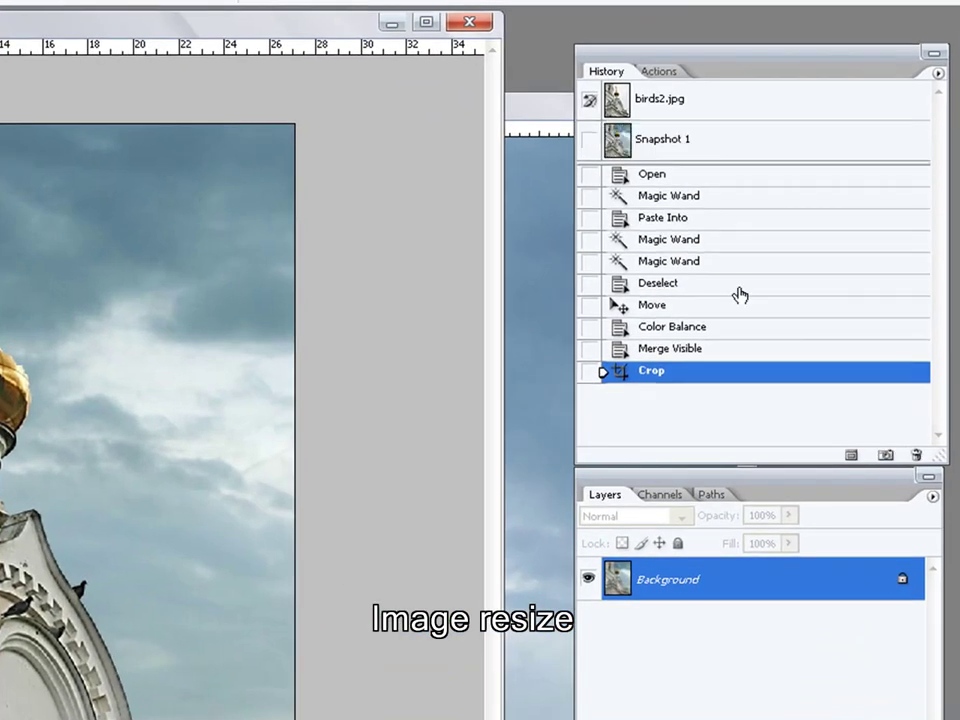
left_click(650, 147)
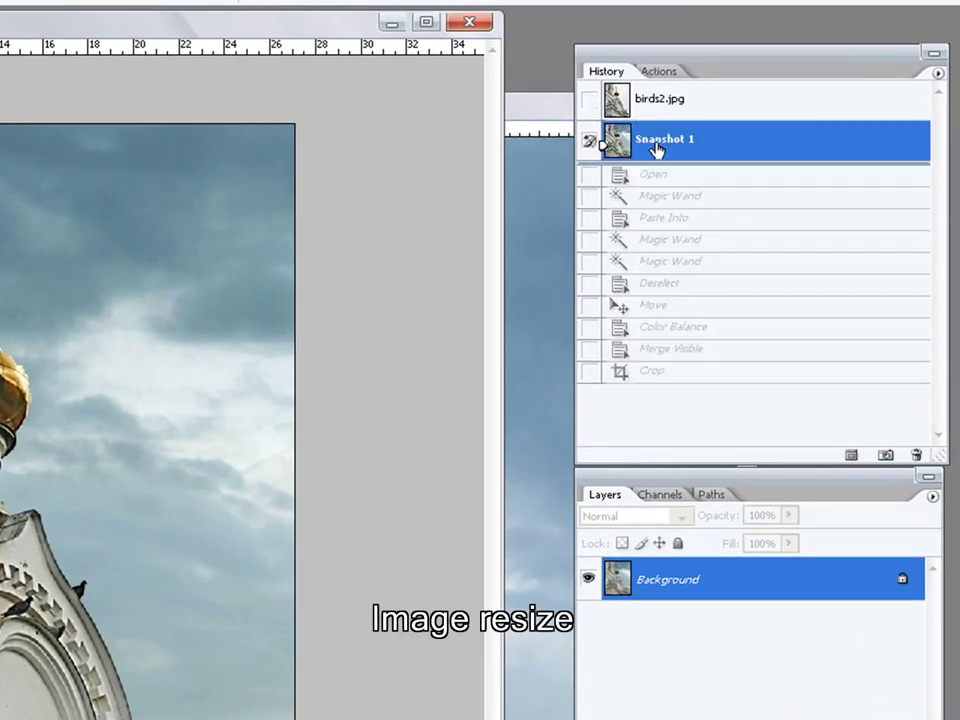
left_click(664, 72)
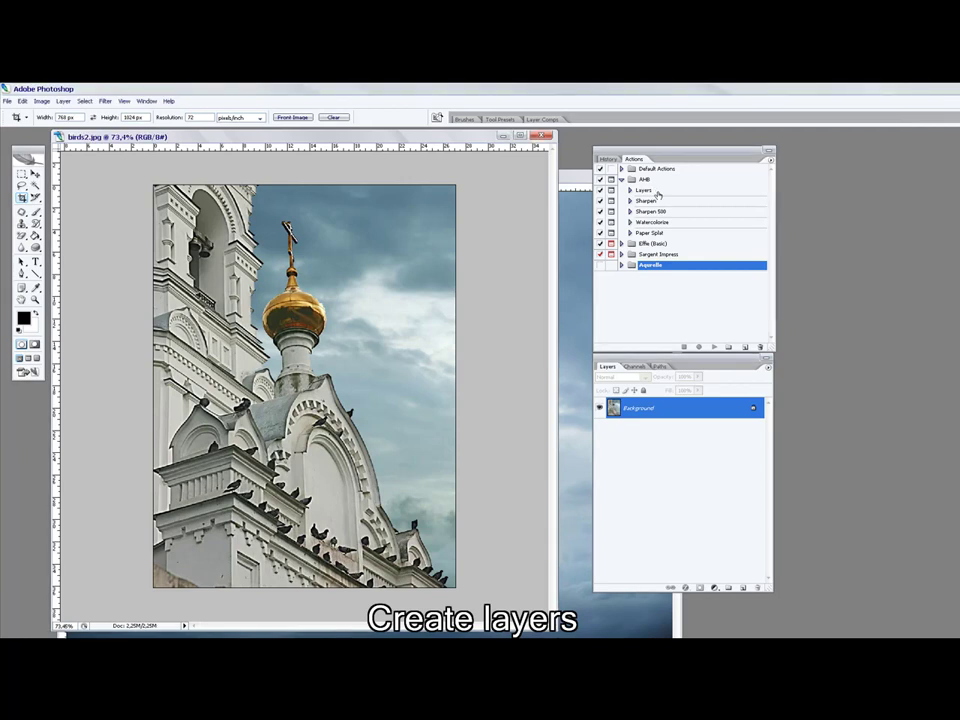
Step: Run the AHB 'Layers' action, confirming the new paint layers and the requested snapshot
left_click(645, 191)
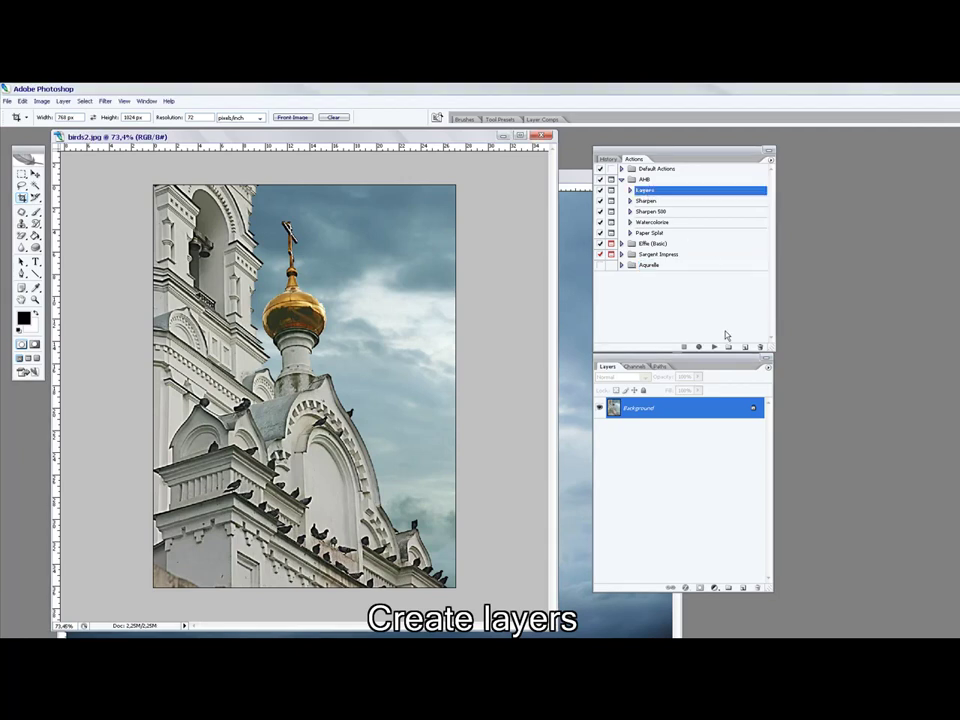
left_click(713, 348)
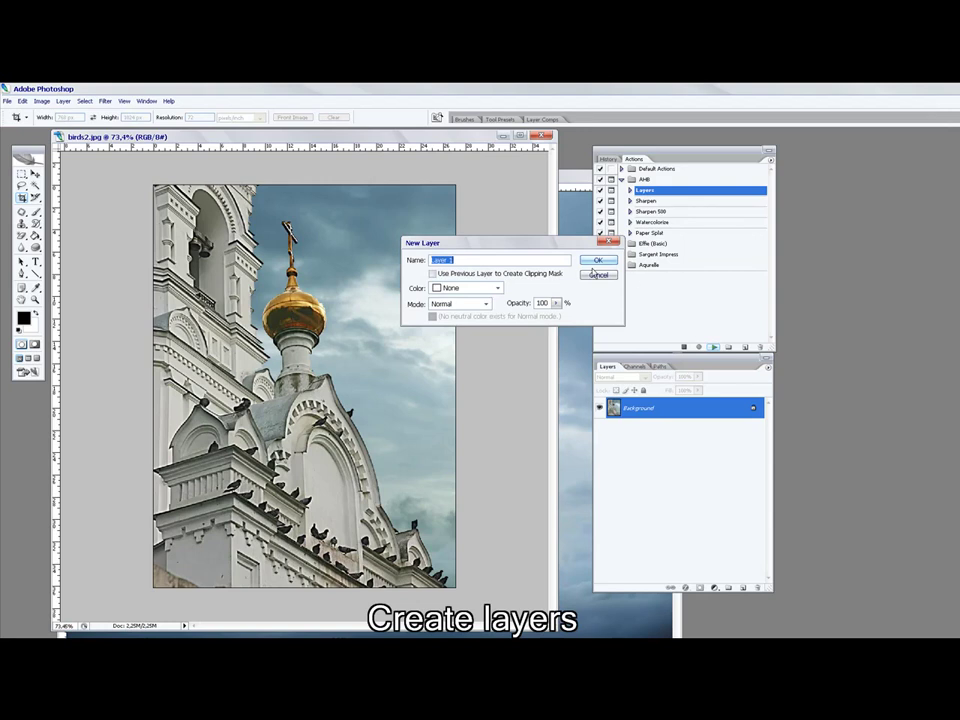
left_click(597, 261)
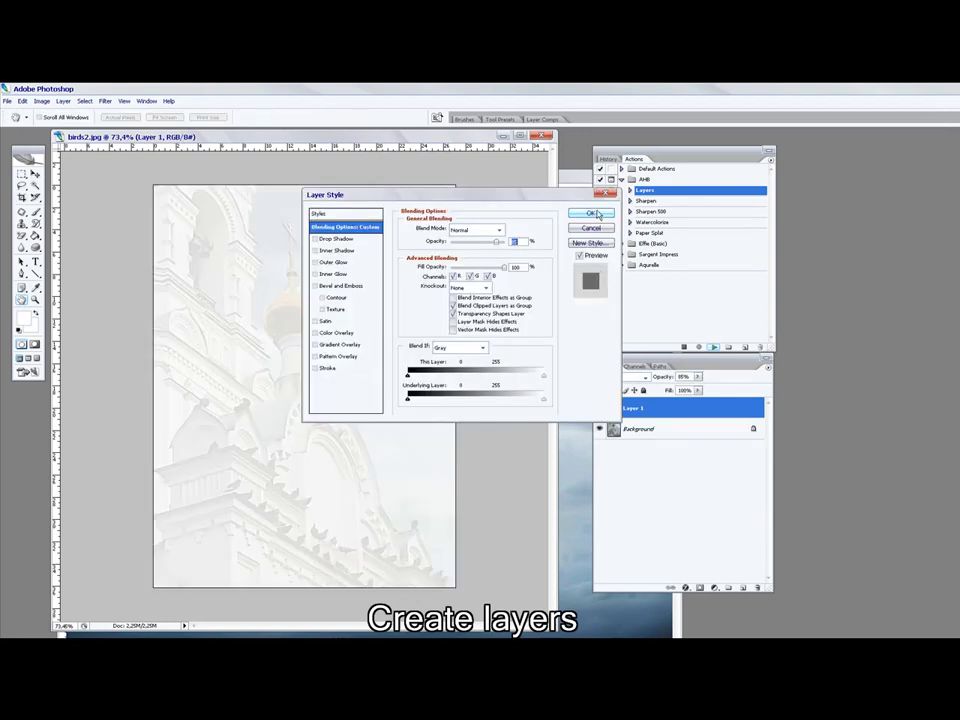
left_click(594, 214)
left_click(599, 261)
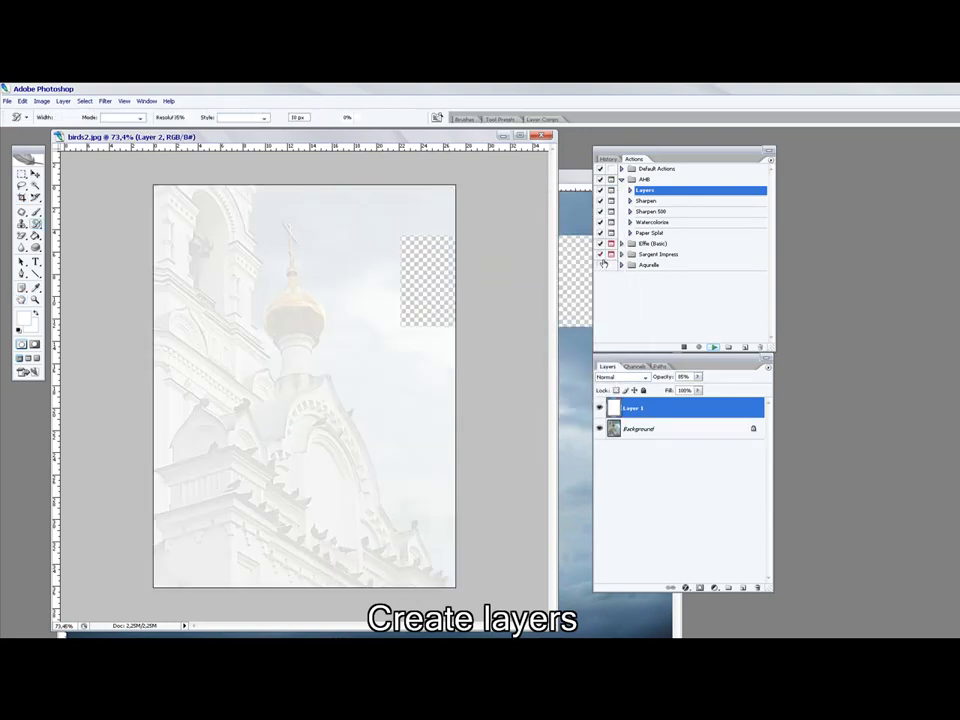
left_click(593, 274)
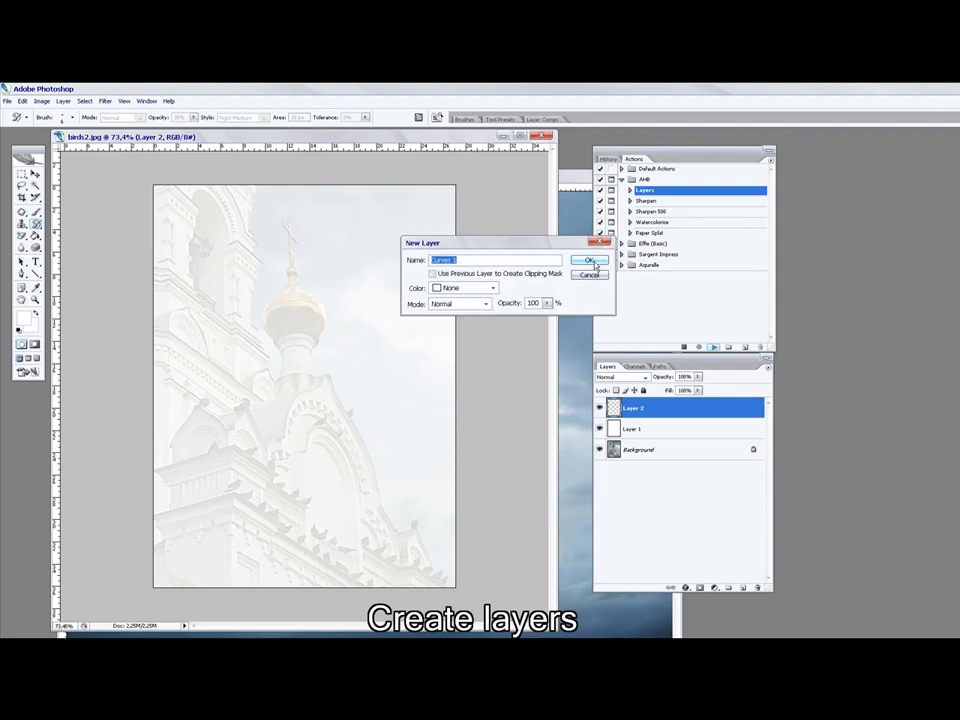
Step: Accept default Curves, Color Balance and Hue/Saturation layers, then add Brightness/Contrast
left_click(594, 262)
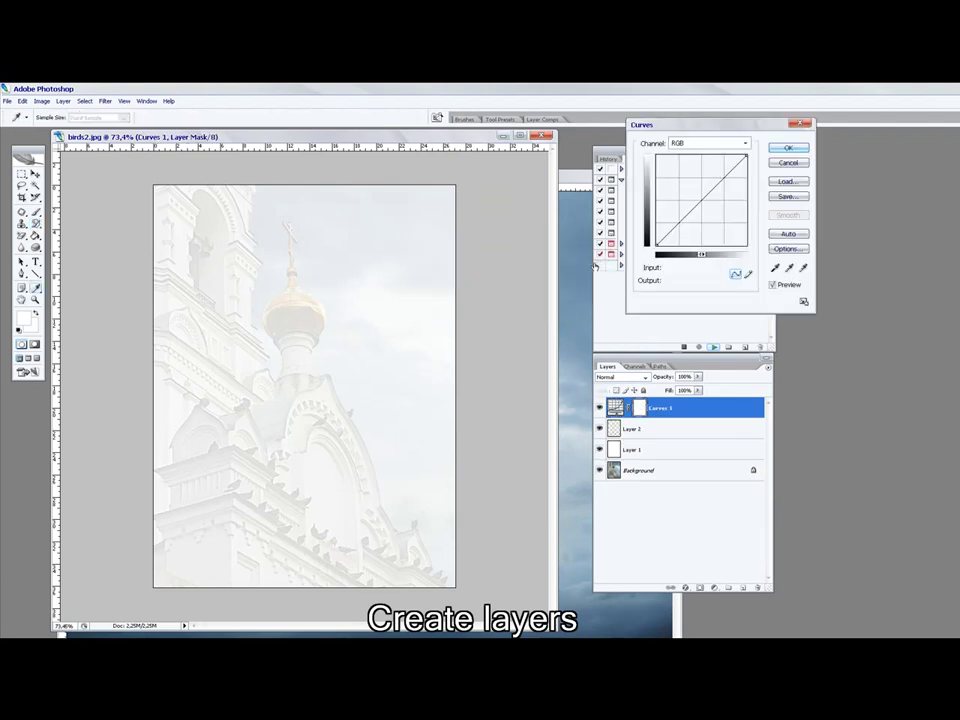
left_click(789, 149)
left_click(603, 260)
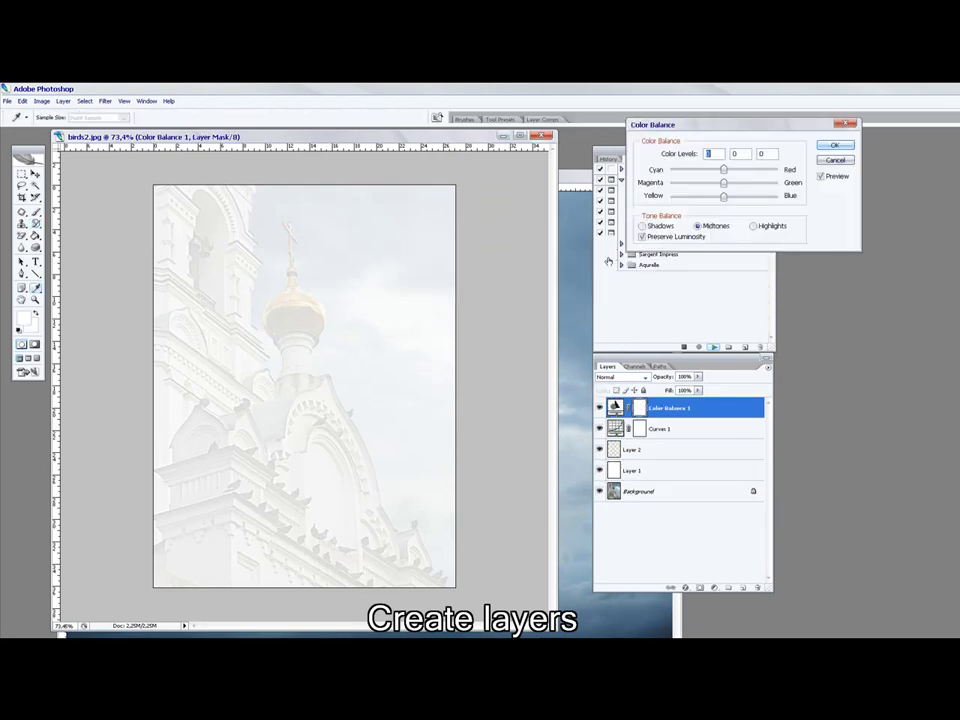
left_click(836, 147)
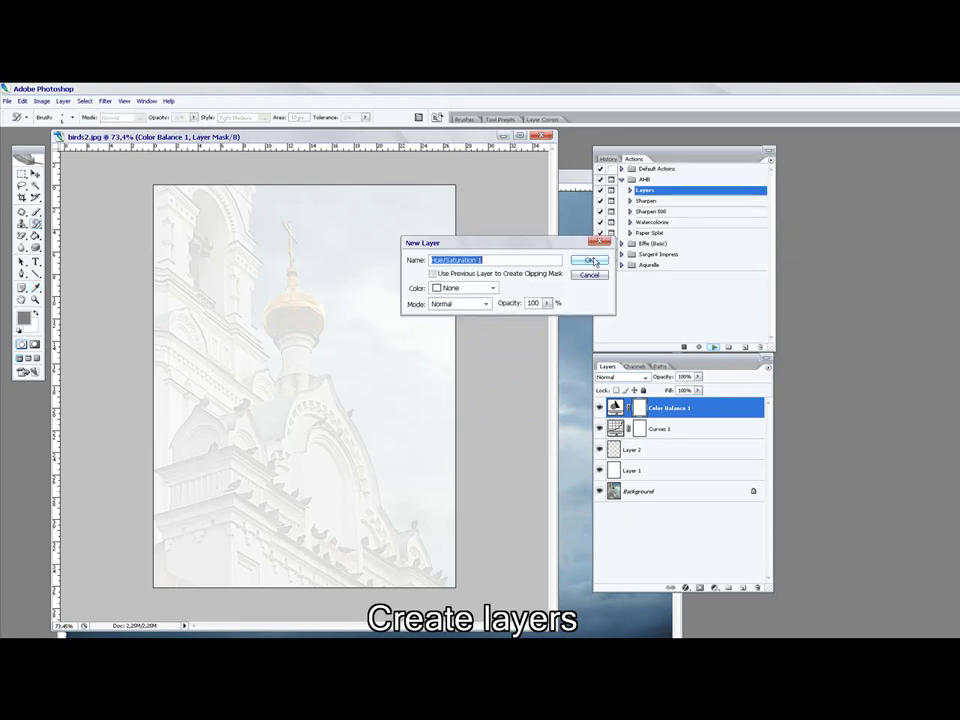
left_click(593, 261)
left_click(818, 150)
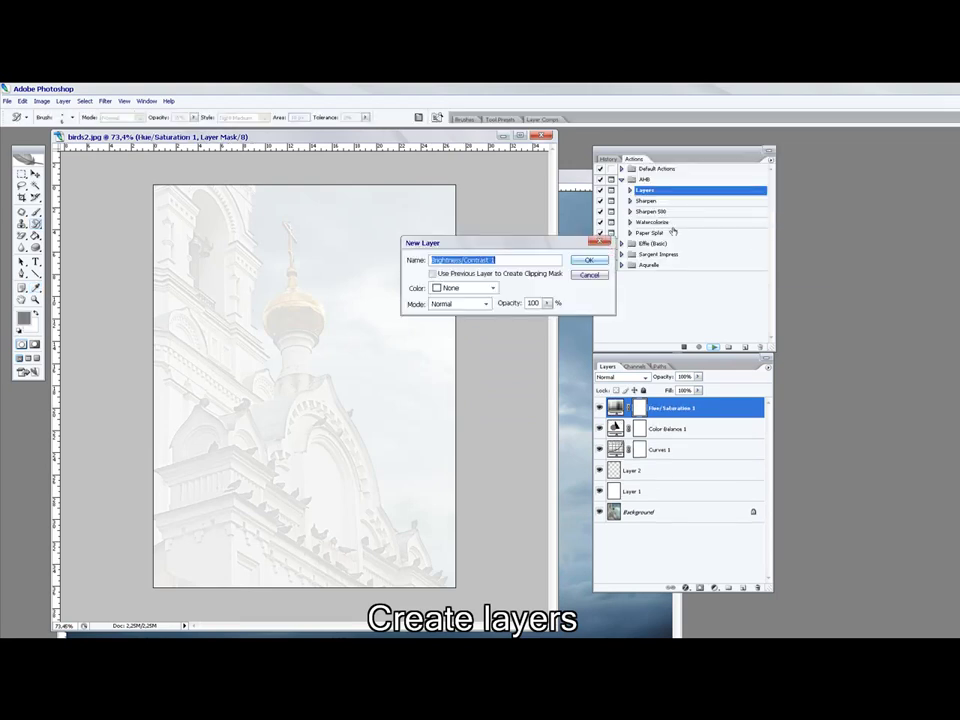
left_click(594, 259)
Step: Paint a loose first pass over tower, dome and sky with the _WC Spatter L 70/30 preset
left_click(771, 143)
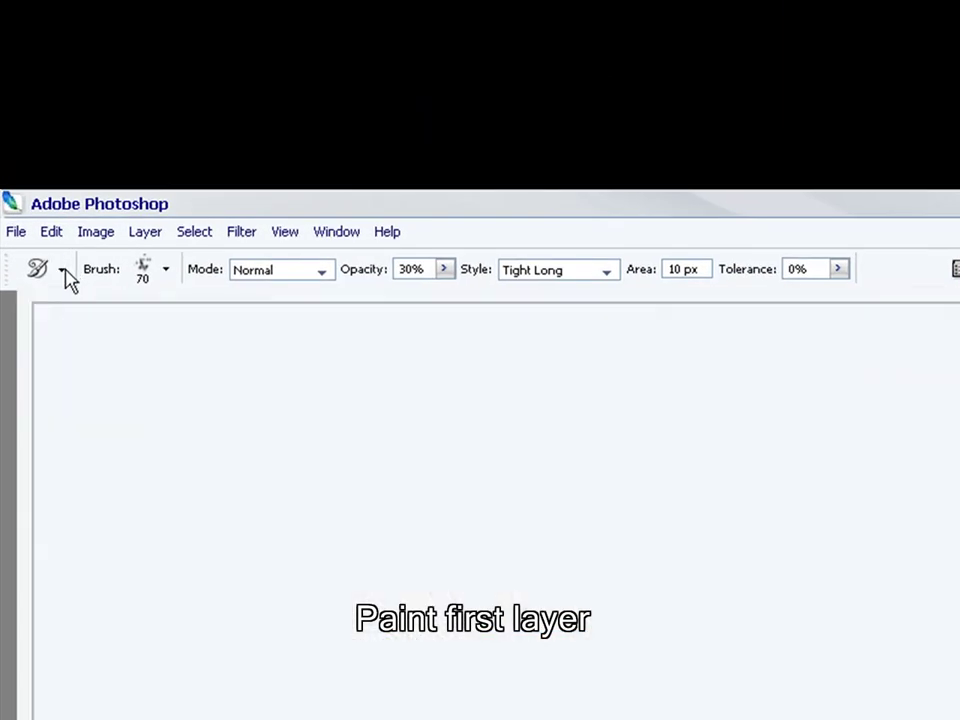
left_click(62, 270)
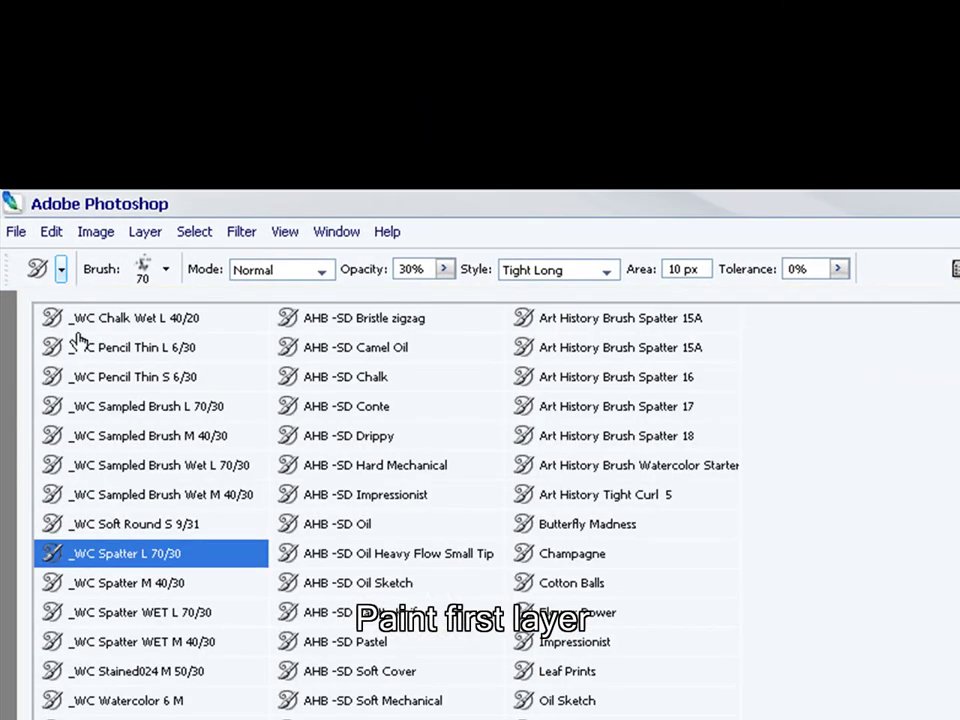
left_click(216, 555)
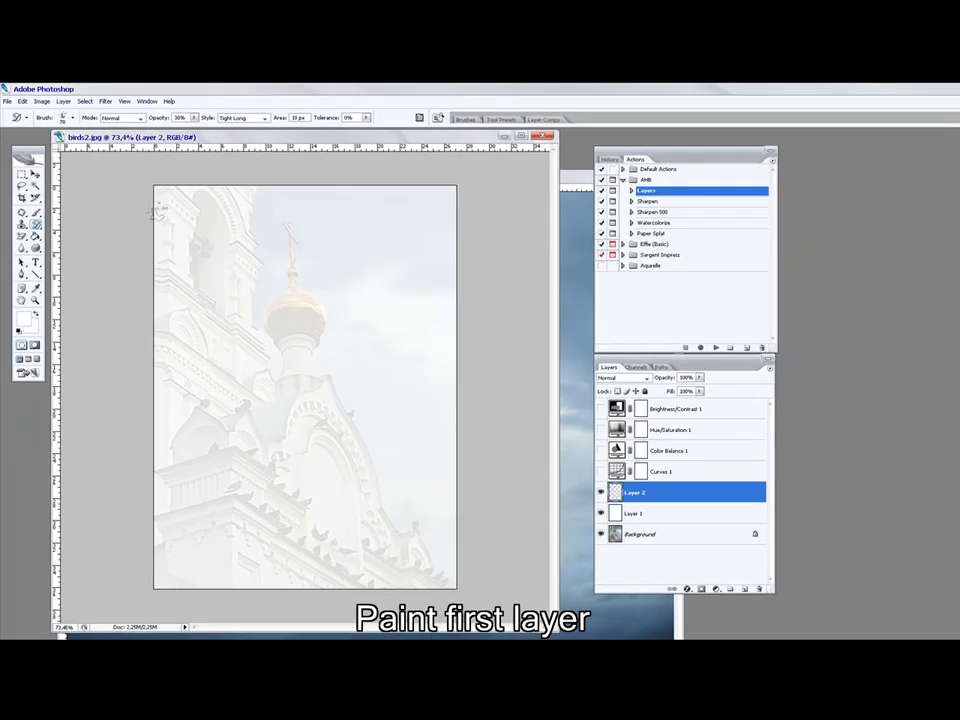
left_click_drag(157, 212, 200, 250)
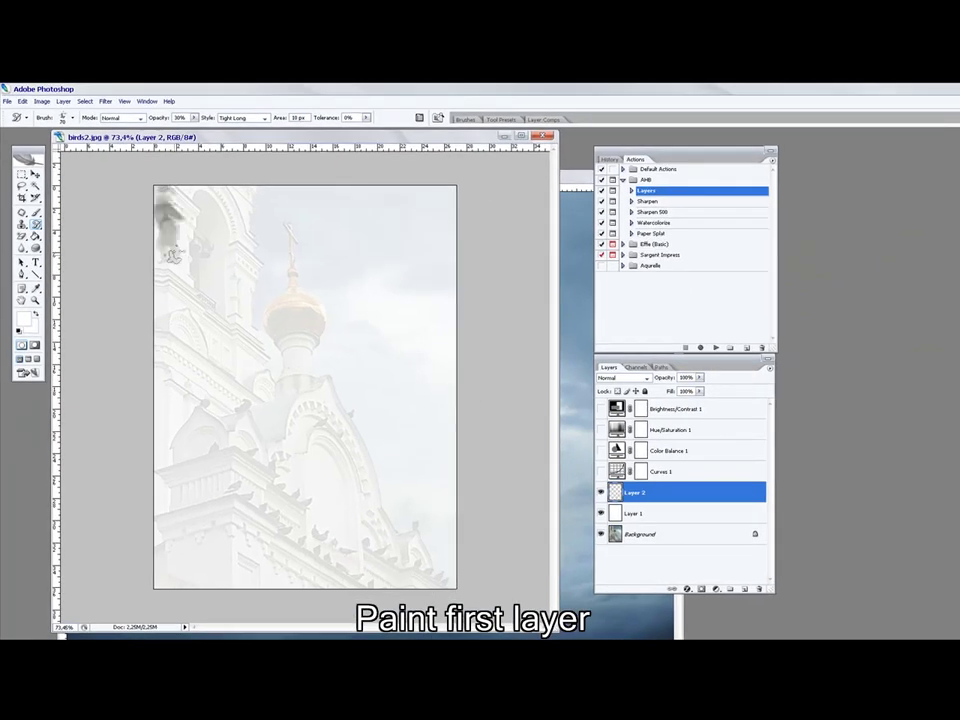
mouse_move(165, 190)
left_mouse_down()
mouse_move(165, 300)
mouse_move(195, 270)
mouse_move(290, 320)
left_mouse_up()
mouse_move(262, 212)
left_mouse_down()
mouse_move(295, 255)
mouse_move(300, 330)
mouse_move(330, 400)
mouse_move(418, 555)
mouse_move(407, 568)
mouse_move(203, 423)
mouse_move(230, 460)
mouse_move(295, 500)
mouse_move(175, 560)
mouse_move(165, 495)
mouse_move(245, 515)
mouse_move(180, 550)
mouse_move(262, 582)
mouse_move(440, 198)
mouse_move(330, 215)
mouse_move(300, 250)
mouse_move(273, 205)
mouse_move(265, 300)
mouse_move(340, 350)
mouse_move(360, 250)
mouse_move(440, 290)
mouse_move(350, 375)
mouse_move(420, 510)
mouse_move(413, 323)
mouse_move(320, 290)
mouse_move(335, 230)
mouse_move(290, 265)
mouse_move(279, 393)
mouse_move(240, 320)
mouse_move(210, 360)
mouse_move(441, 555)
left_mouse_up()
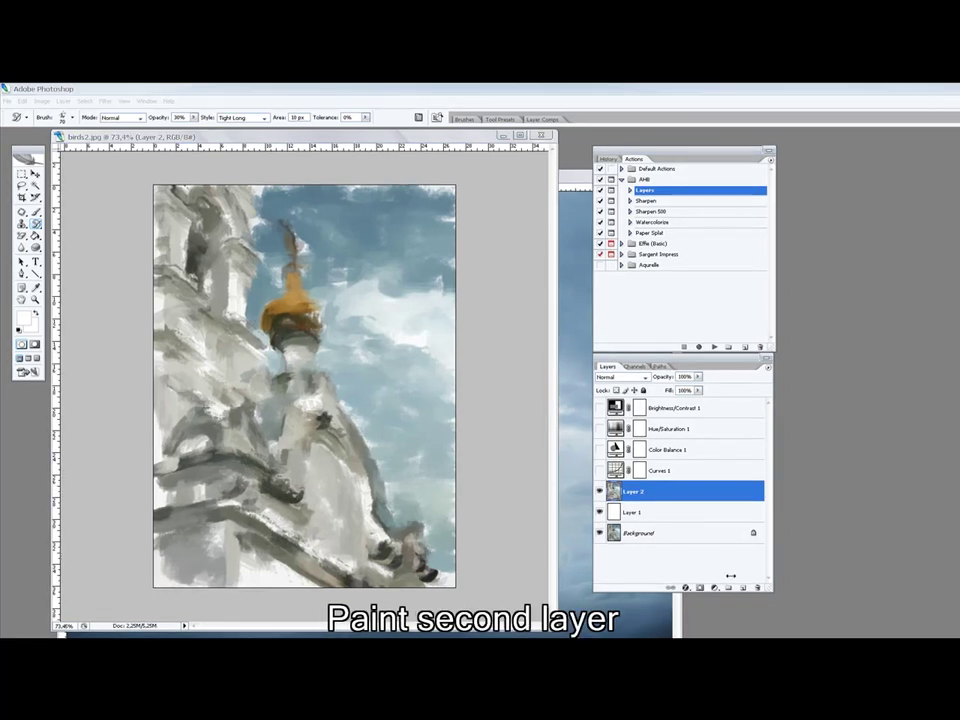
Step: On a new Layer 3, repaint the dome, cross and bell-tower arch with a Tight Medium preset
left_click(741, 588)
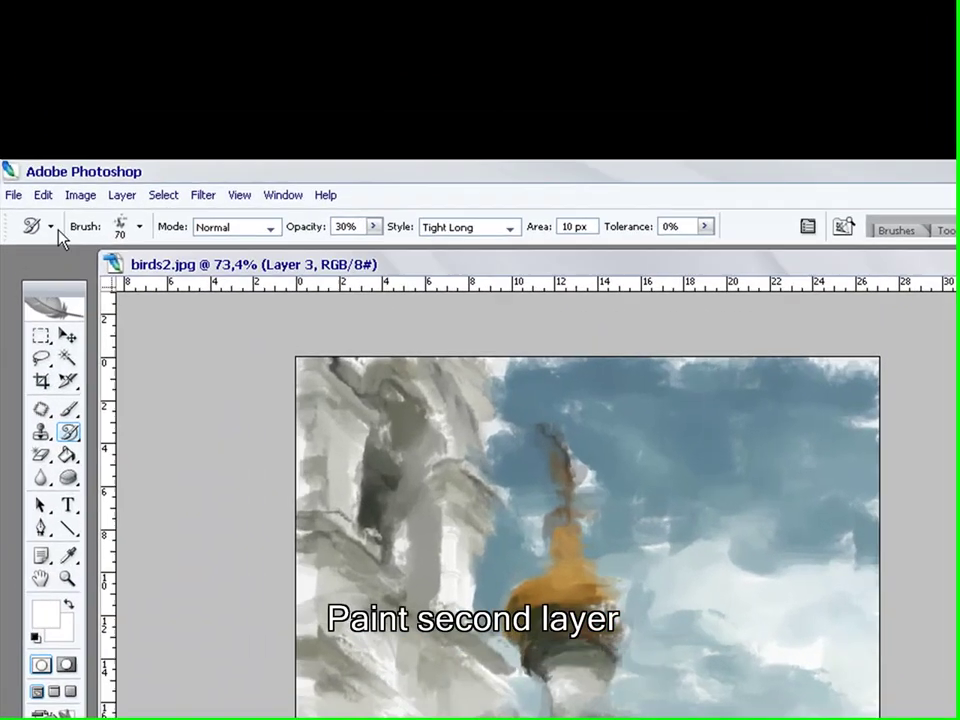
left_click(51, 227)
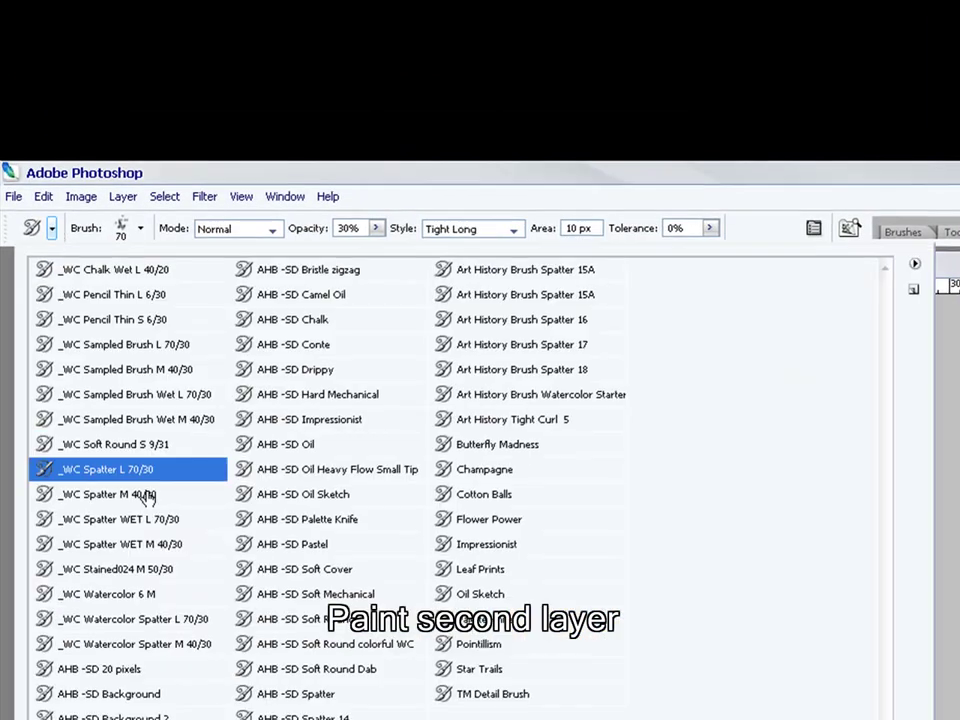
left_click(146, 495)
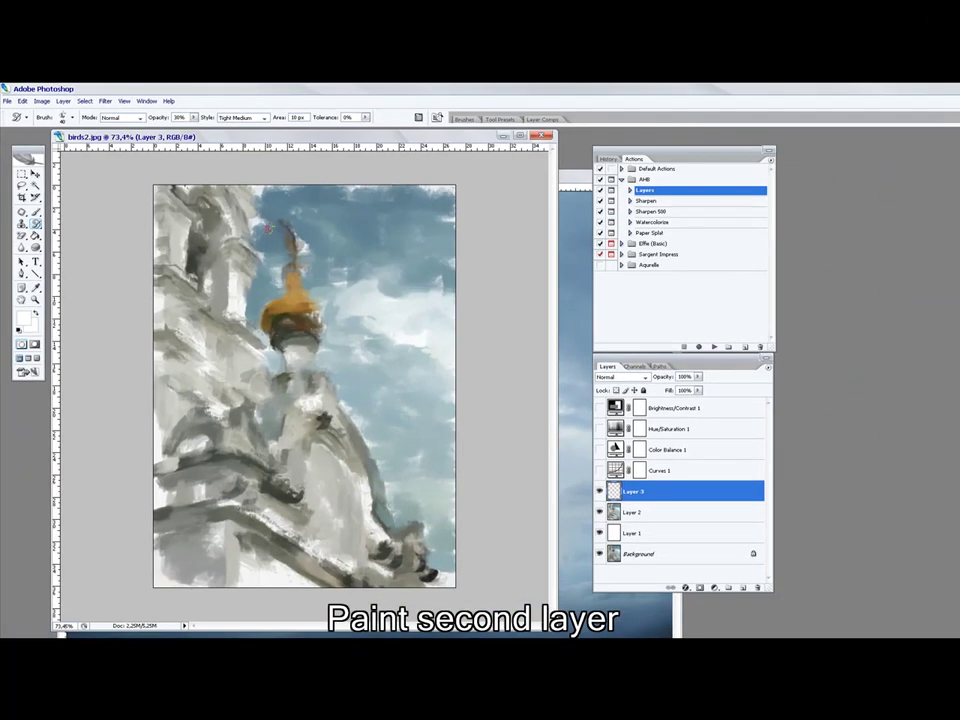
mouse_move(268, 228)
left_mouse_down()
mouse_move(315, 325)
mouse_move(293, 258)
left_mouse_up()
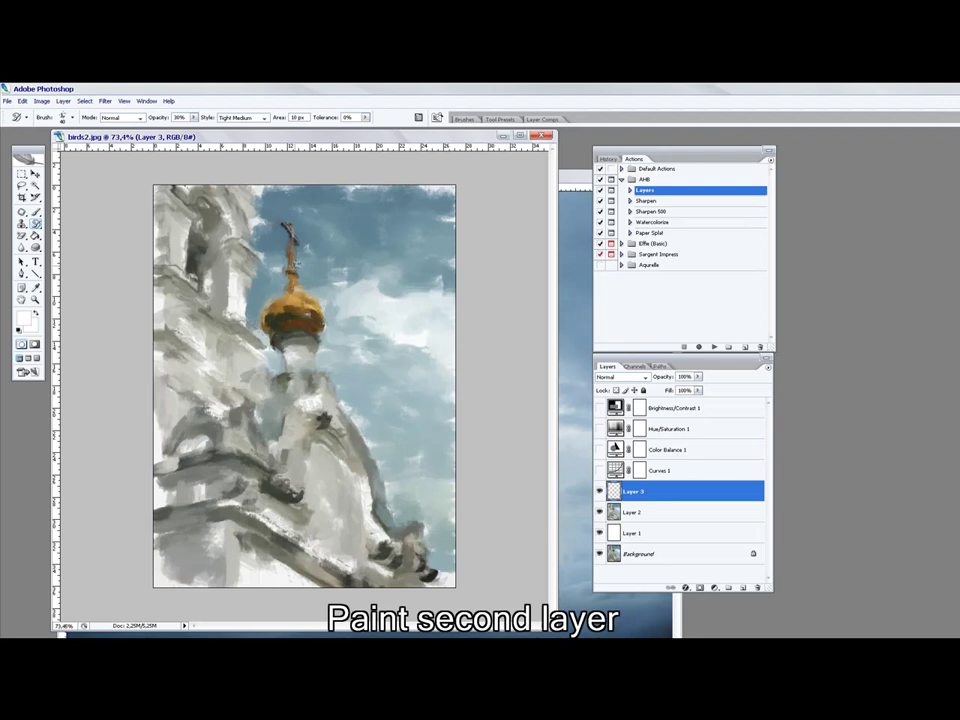
mouse_move(233, 187)
left_mouse_down()
mouse_move(236, 243)
mouse_move(212, 272)
mouse_move(352, 422)
mouse_move(345, 470)
mouse_move(240, 470)
mouse_move(256, 378)
mouse_move(224, 489)
mouse_move(362, 508)
mouse_move(363, 496)
left_mouse_up()
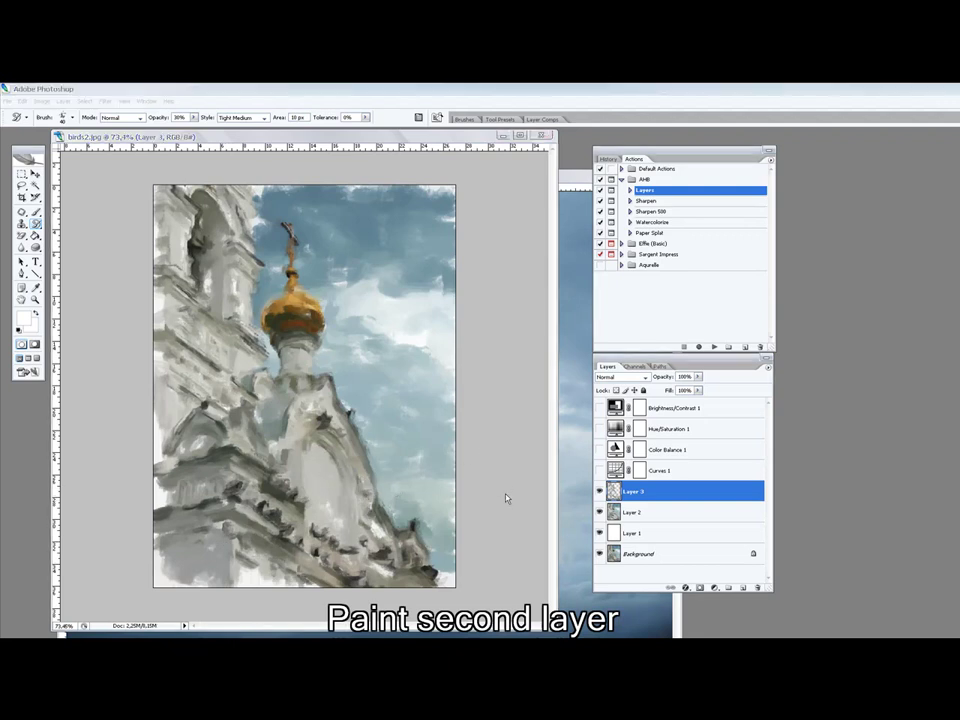
left_click(742, 591)
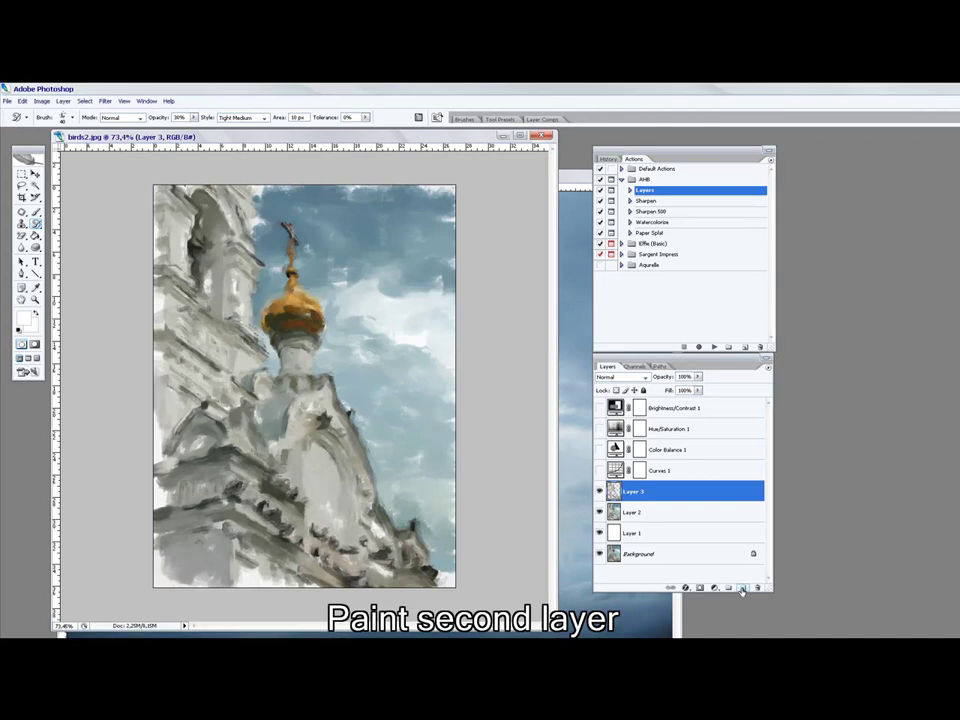
Step: Add Layer 4 and paint finer detail strokes along the tower's left edge and arches
left_click(742, 591)
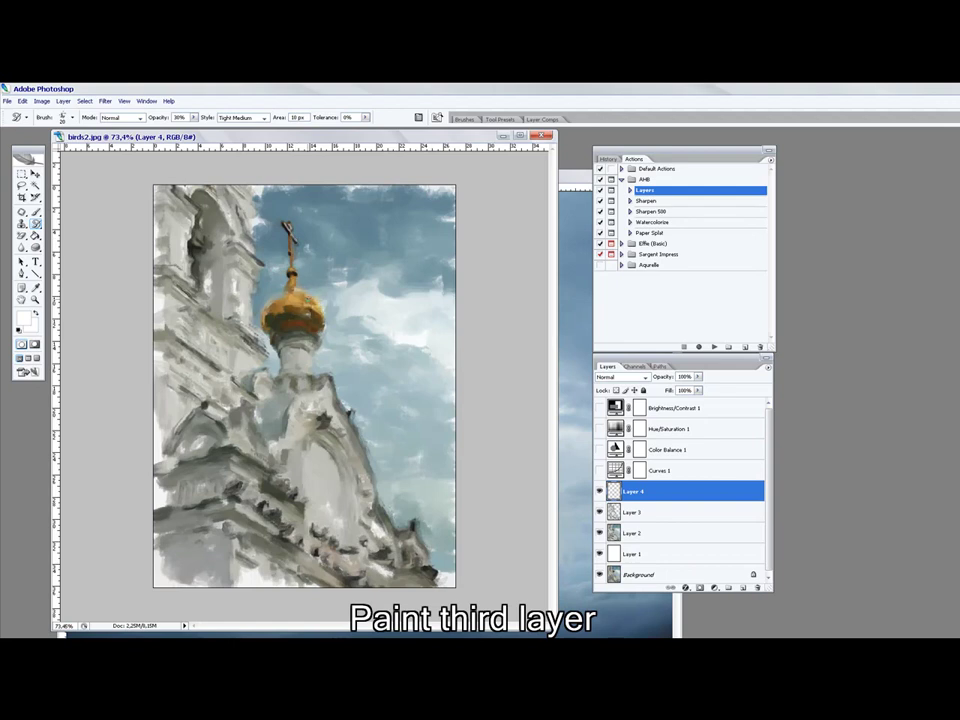
mouse_move(250, 225)
left_mouse_down()
mouse_move(212, 262)
mouse_move(190, 250)
mouse_move(190, 150)
left_mouse_up()
left_click_drag(256, 370, 276, 383)
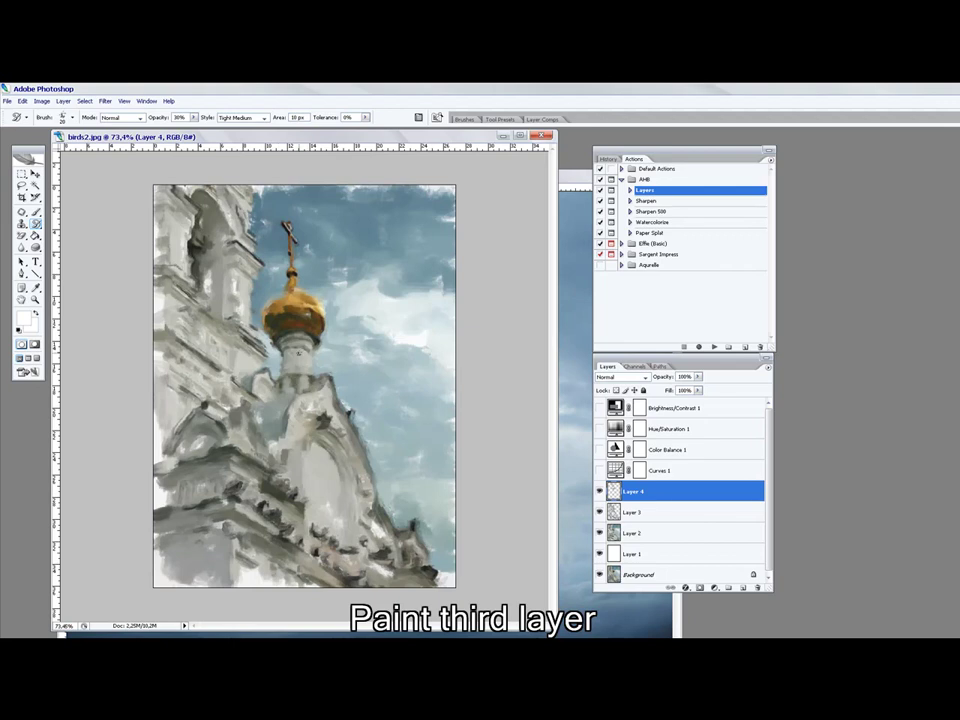
mouse_move(333, 432)
left_mouse_down()
mouse_move(305, 482)
mouse_move(240, 400)
left_mouse_up()
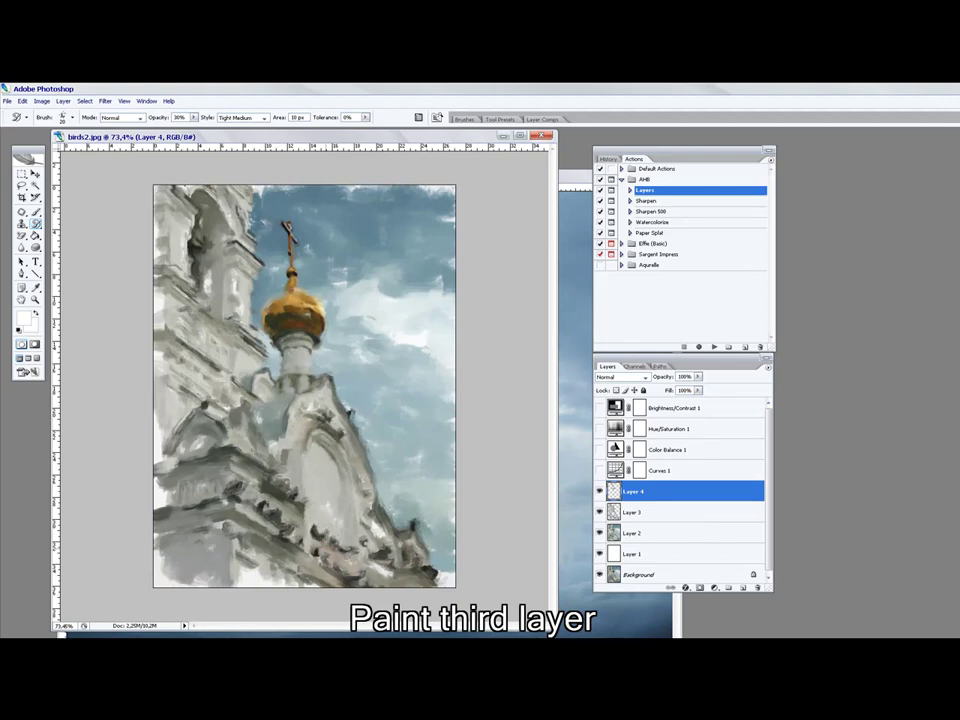
left_click_drag(312, 405, 289, 380)
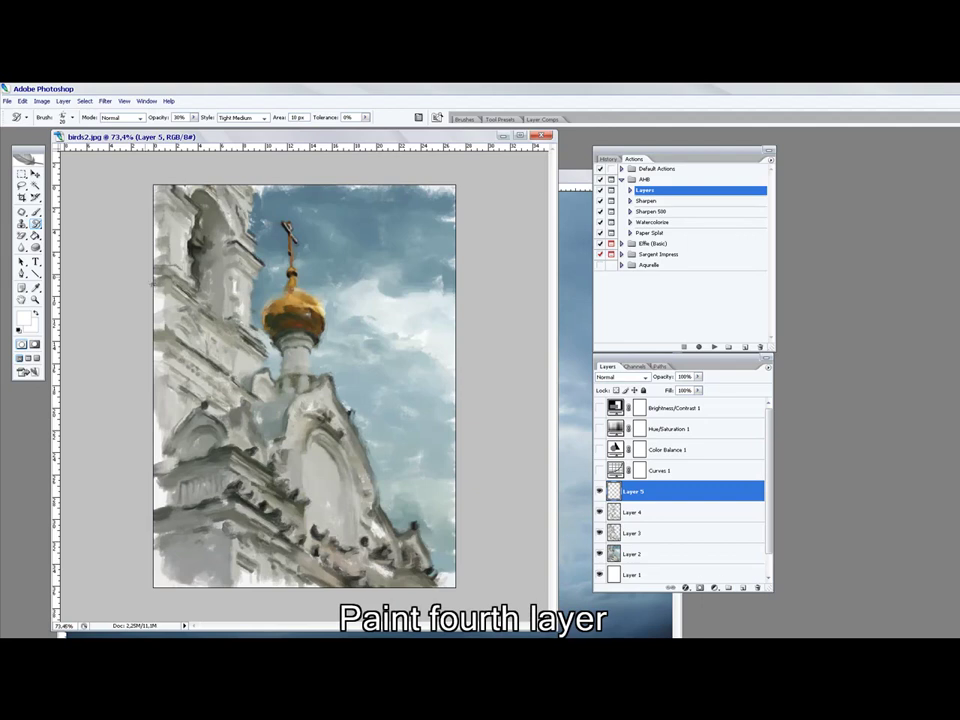
Step: Paint dark accents around the tower arch on Layer 5 using the 35% opacity preset
left_click(22, 116)
left_click(83, 306)
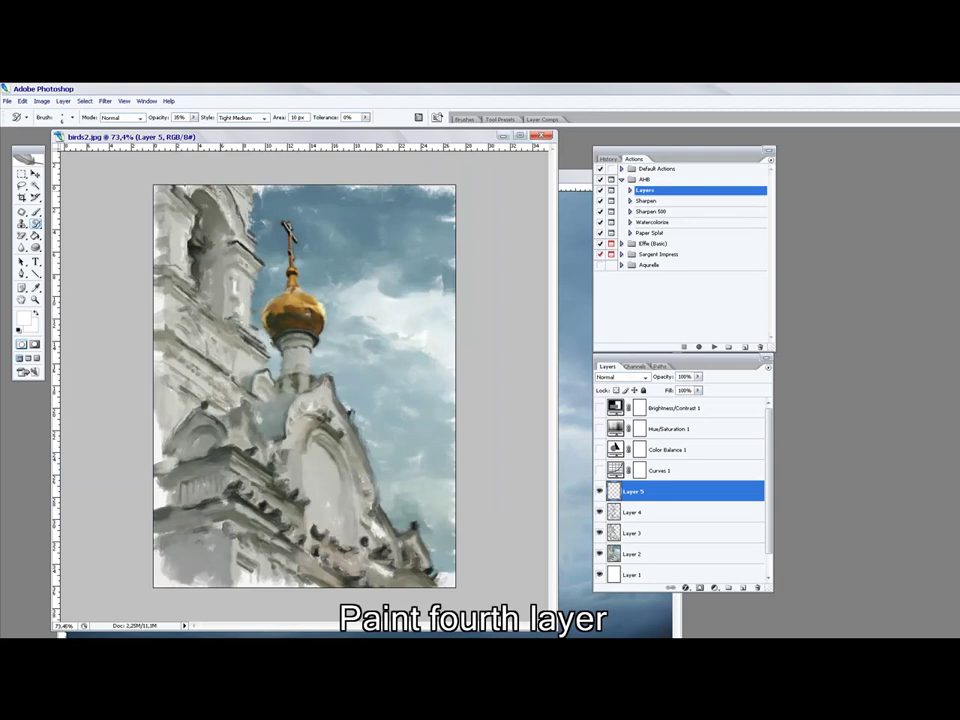
mouse_move(154, 188)
left_mouse_down()
mouse_move(235, 436)
mouse_move(290, 400)
mouse_move(237, 310)
left_mouse_up()
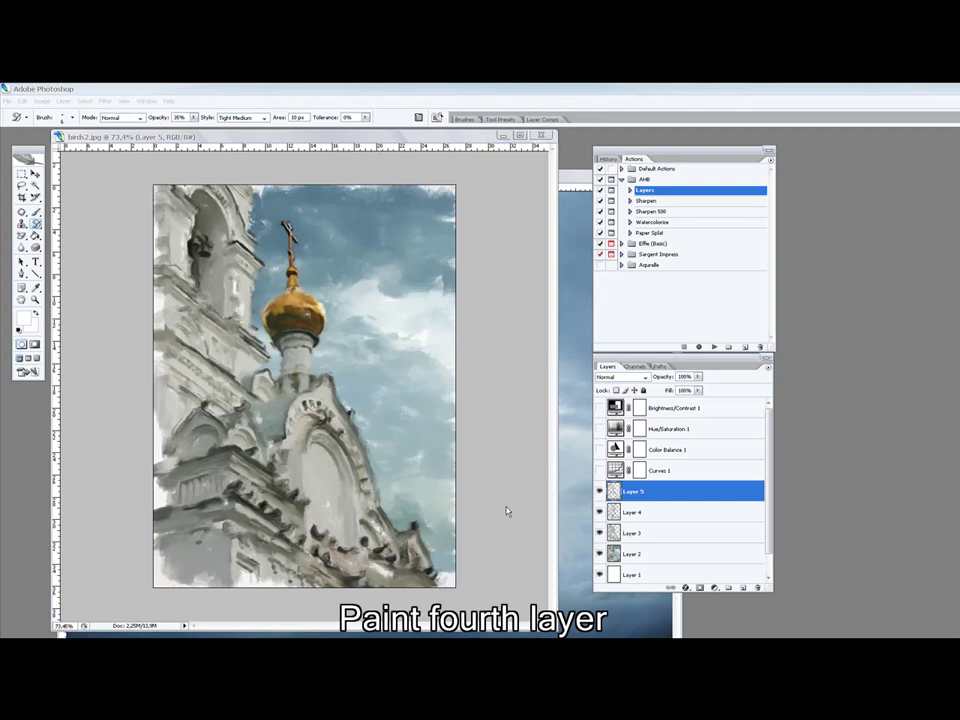
left_click(772, 555)
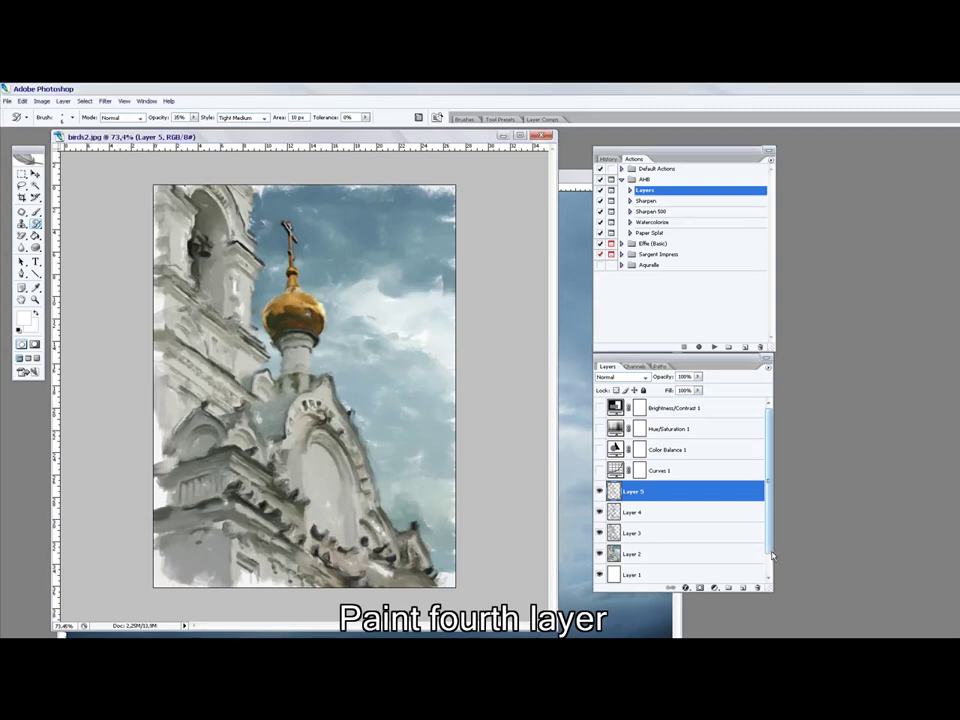
scroll(772, 555, "down", 1)
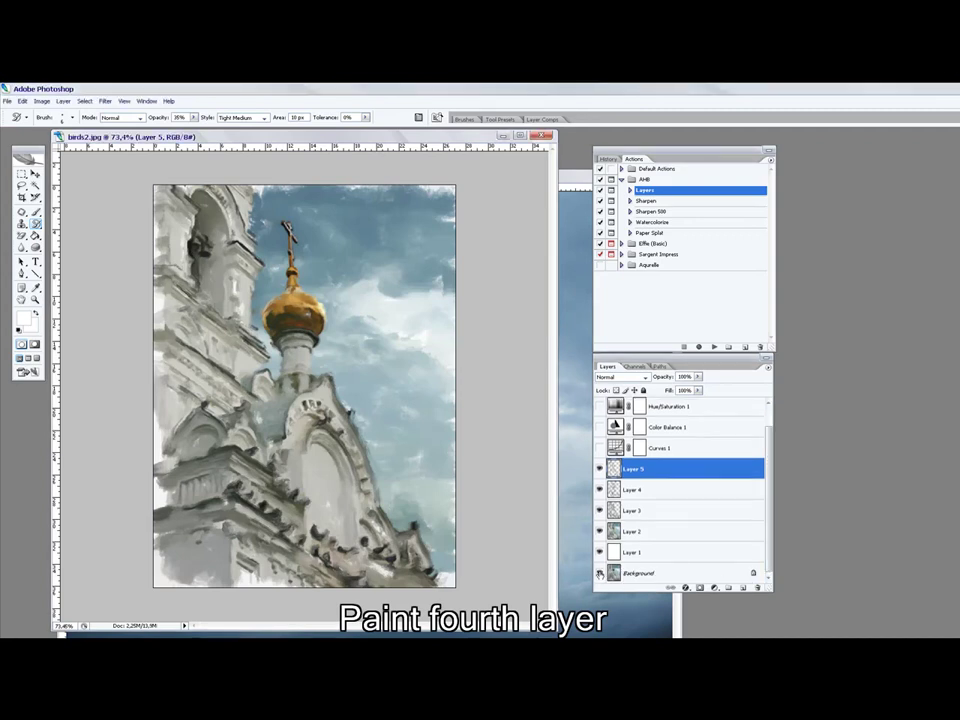
Step: Set Layer 1 to 100% opacity, merge the visible painted layers into it, and duplicate it as Layer 1 copy
left_click(652, 555)
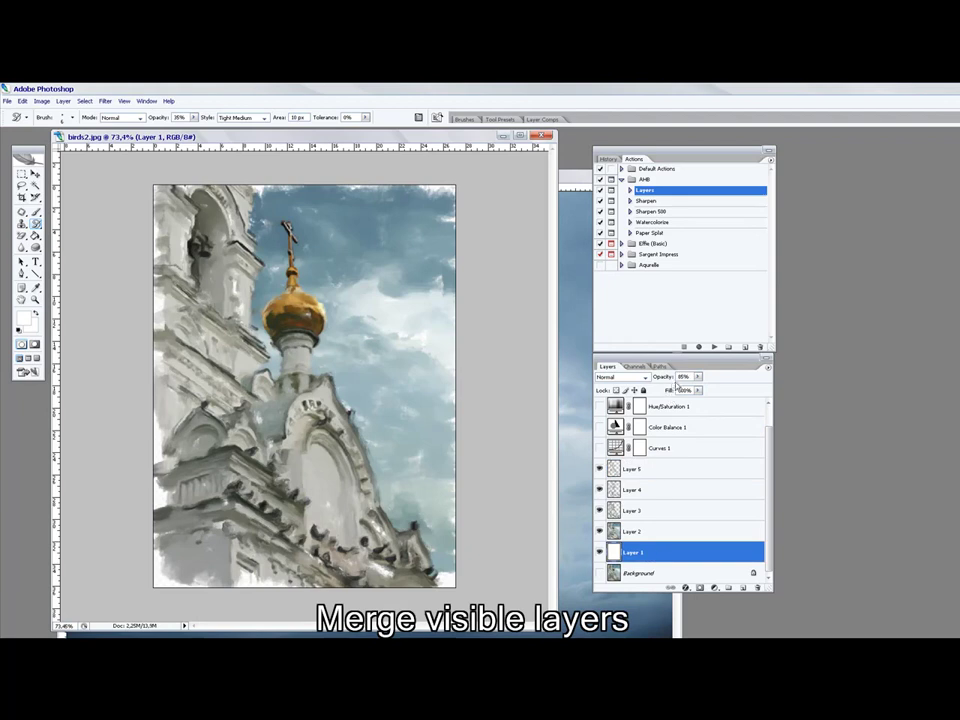
left_click_drag(666, 378, 672, 379)
key("ctrl+shift+e")
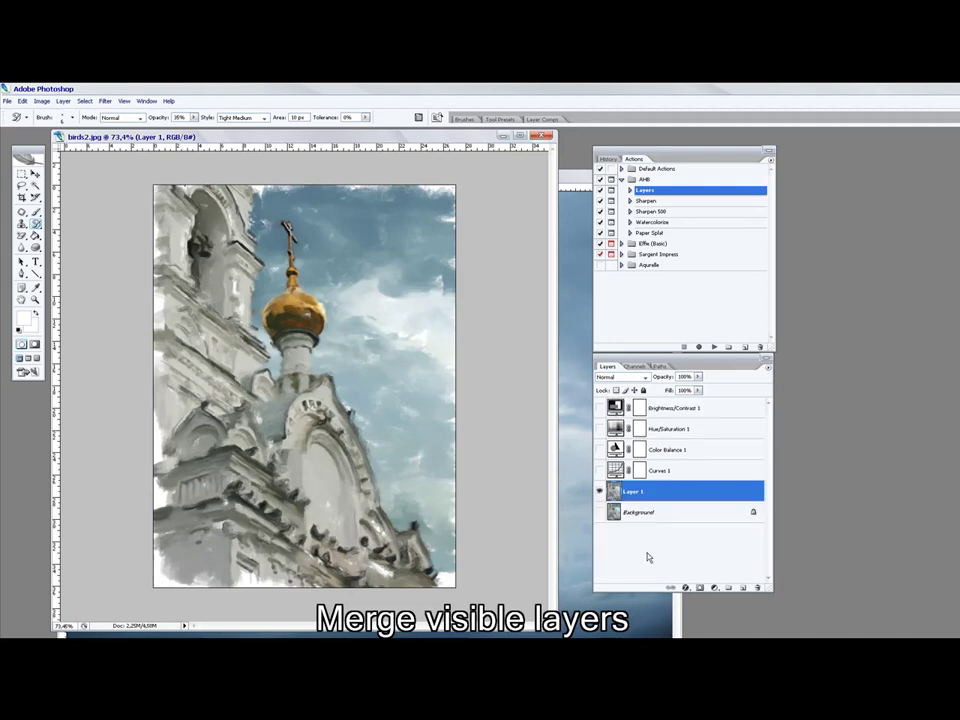
key("ctrl+j")
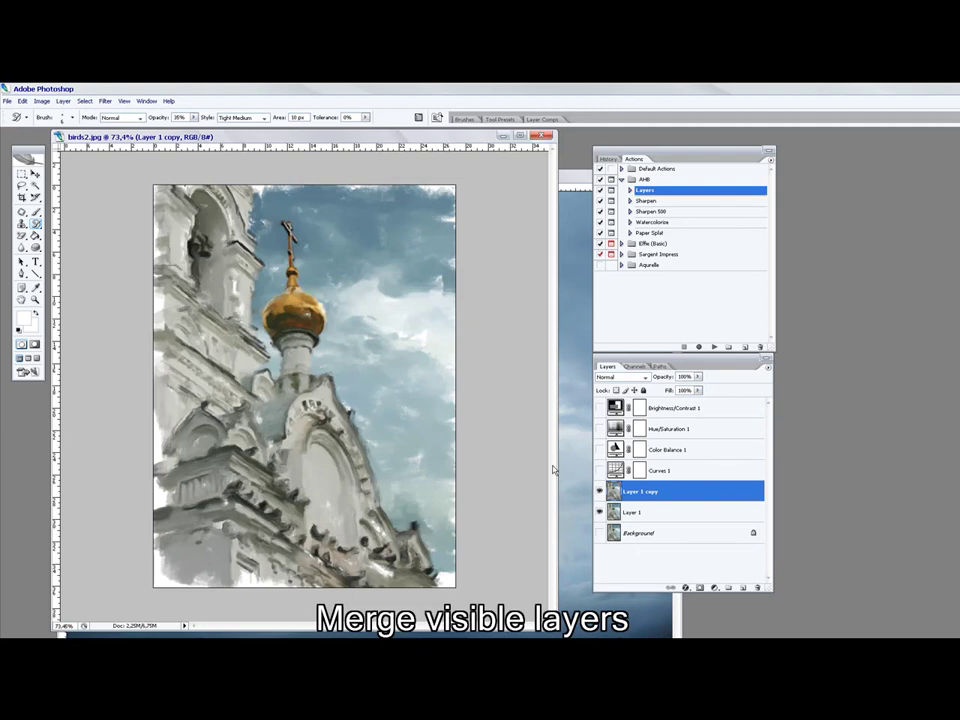
Step: Run the Sharpen action with Smart Sharpen amount 86, then duplicate the layer as Layer 1 copy 2
left_click(660, 201)
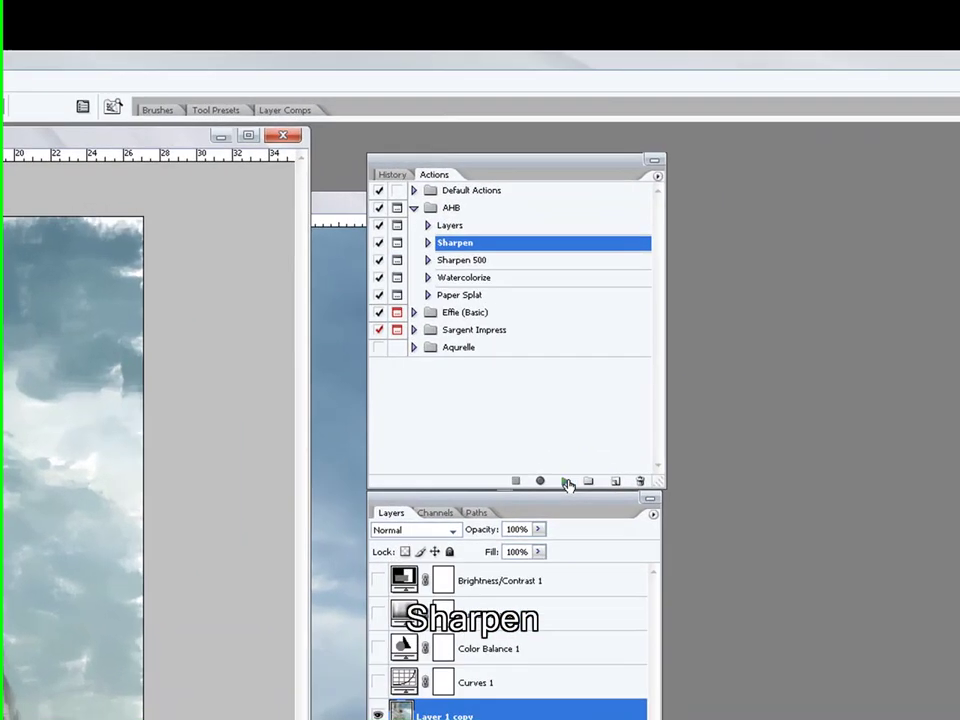
left_click(715, 346)
left_click_drag(661, 440, 690, 440)
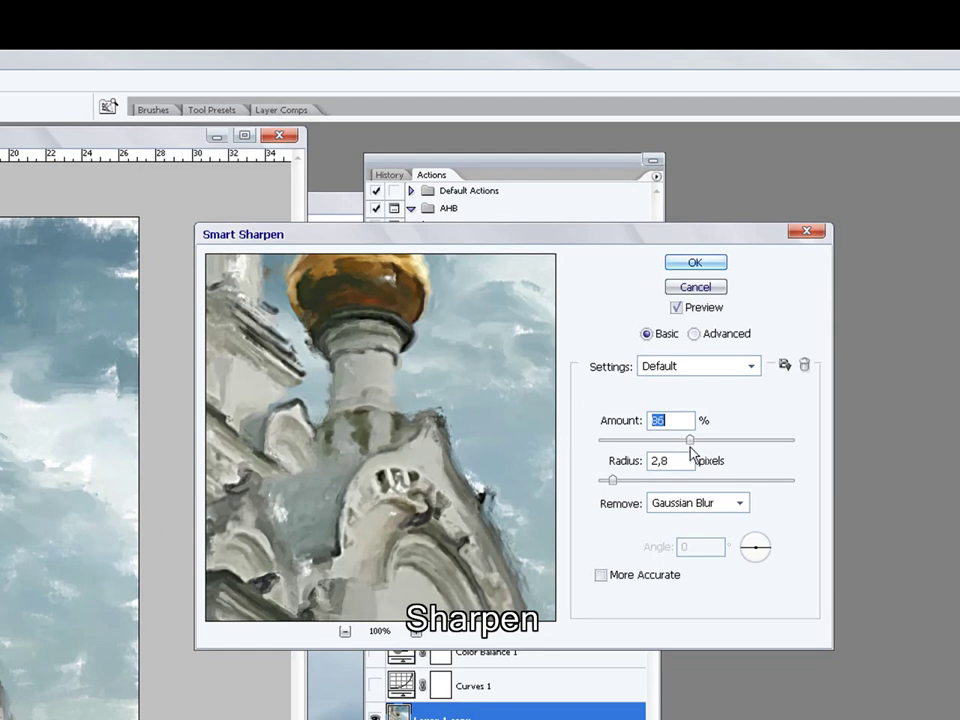
left_click(705, 262)
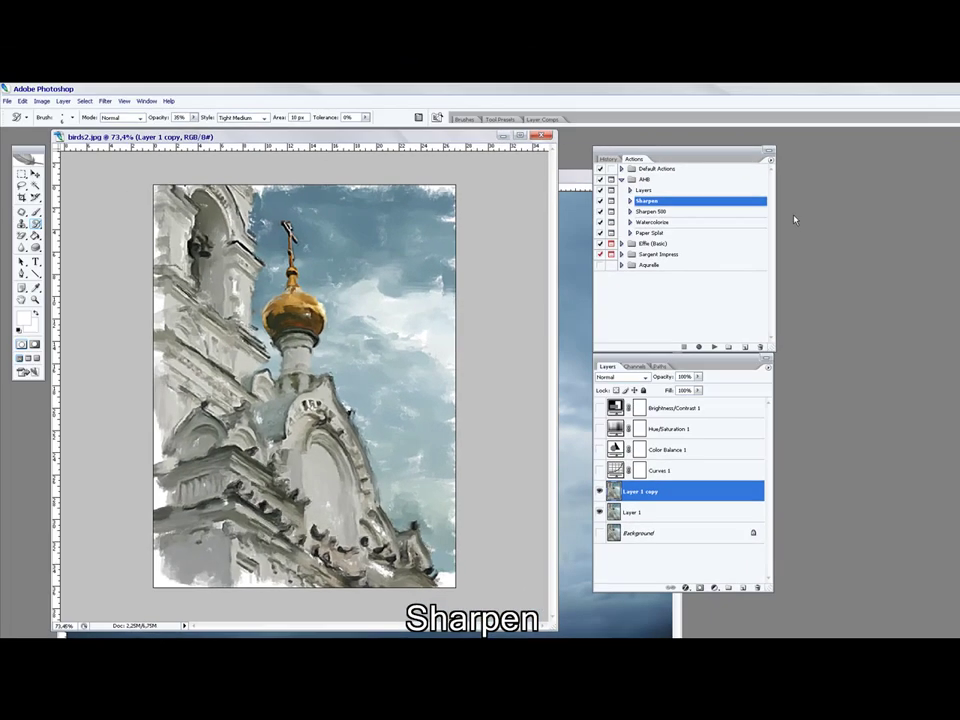
key("ctrl+j")
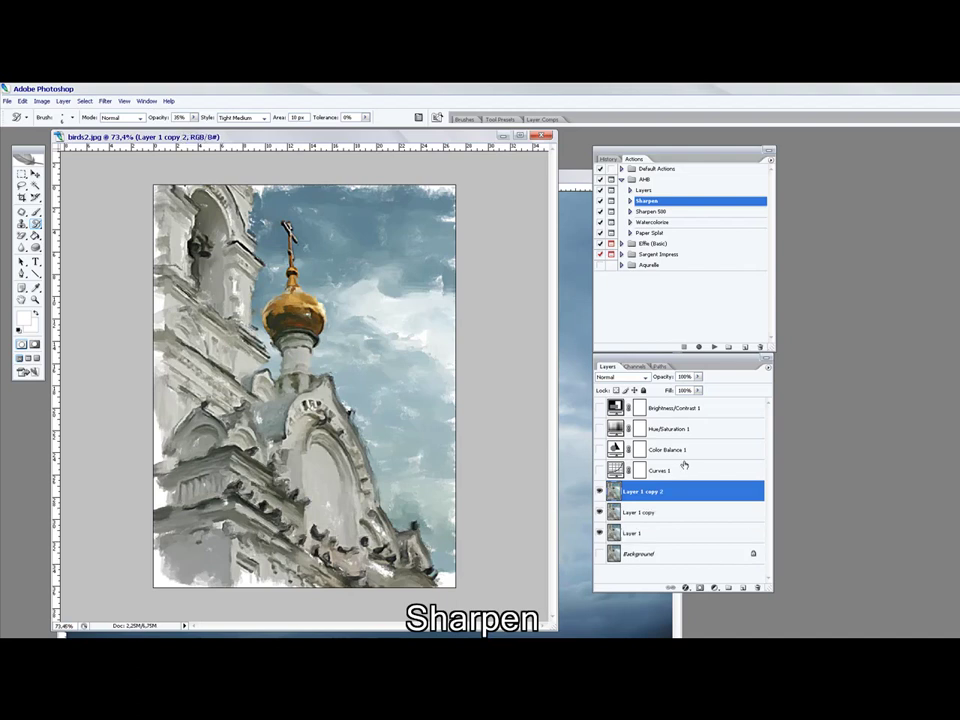
Step: Play the Watercolorize action with the Watercolor filter faded to 60%, and show Curves 1
left_click(658, 222)
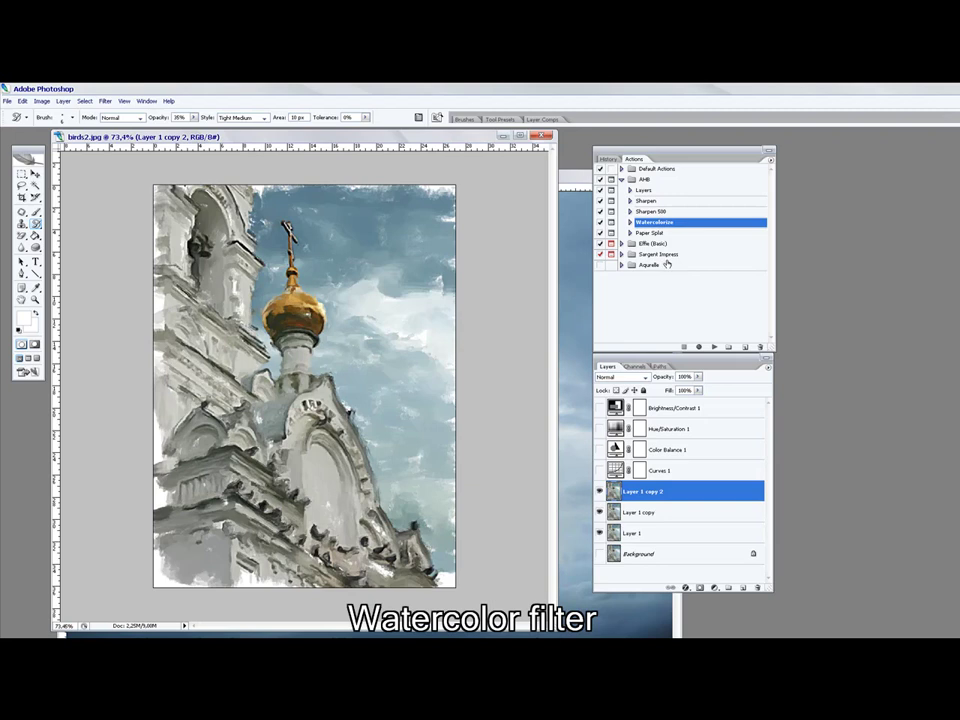
left_click(714, 346)
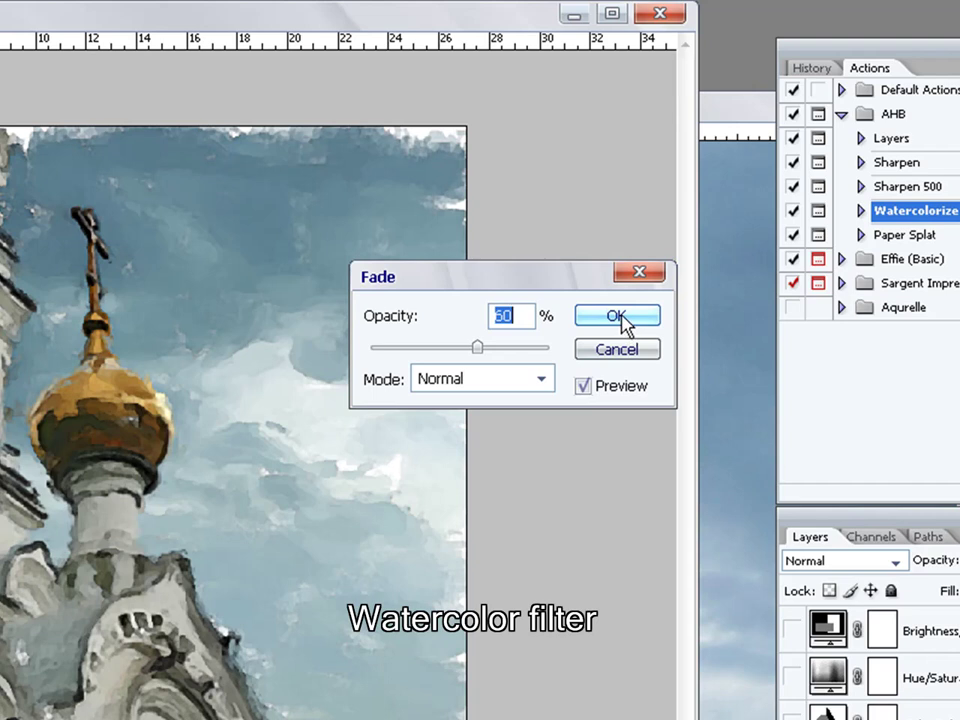
left_click(618, 318)
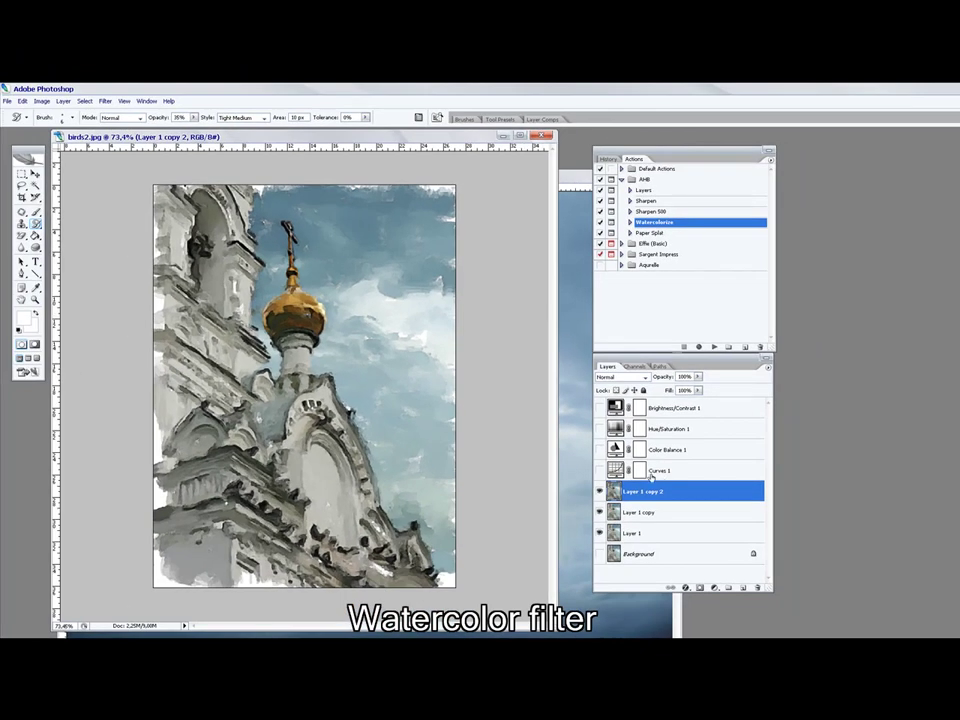
left_click(600, 470)
Step: Raise the Curves 1 point from input 180 to output 207 to brighten the painting
left_click(617, 471)
double_click(614, 470)
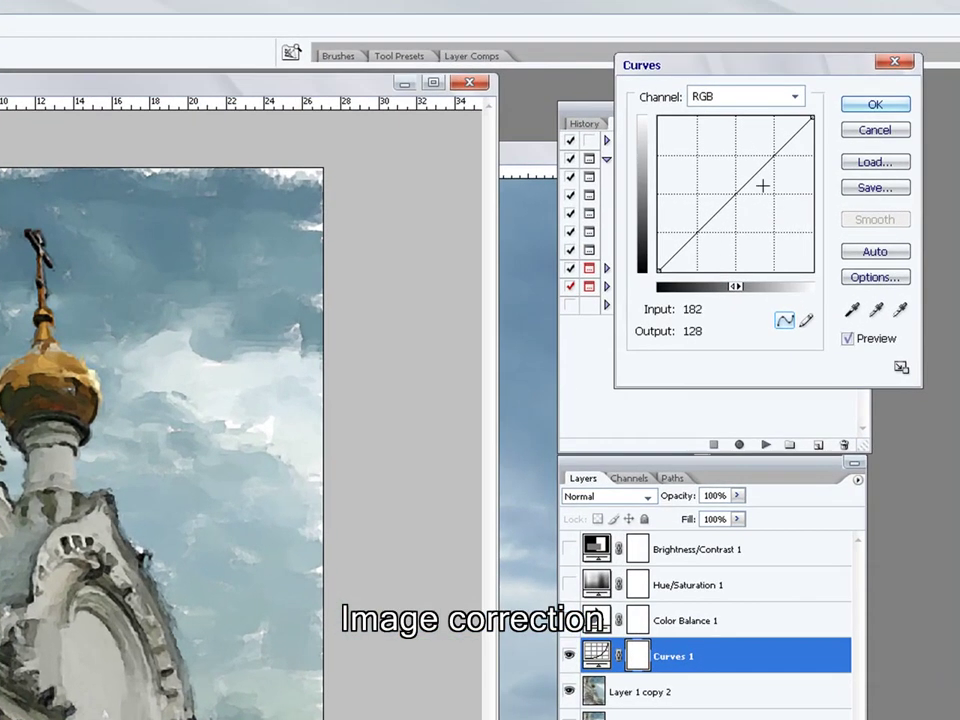
left_click_drag(776, 154, 767, 146)
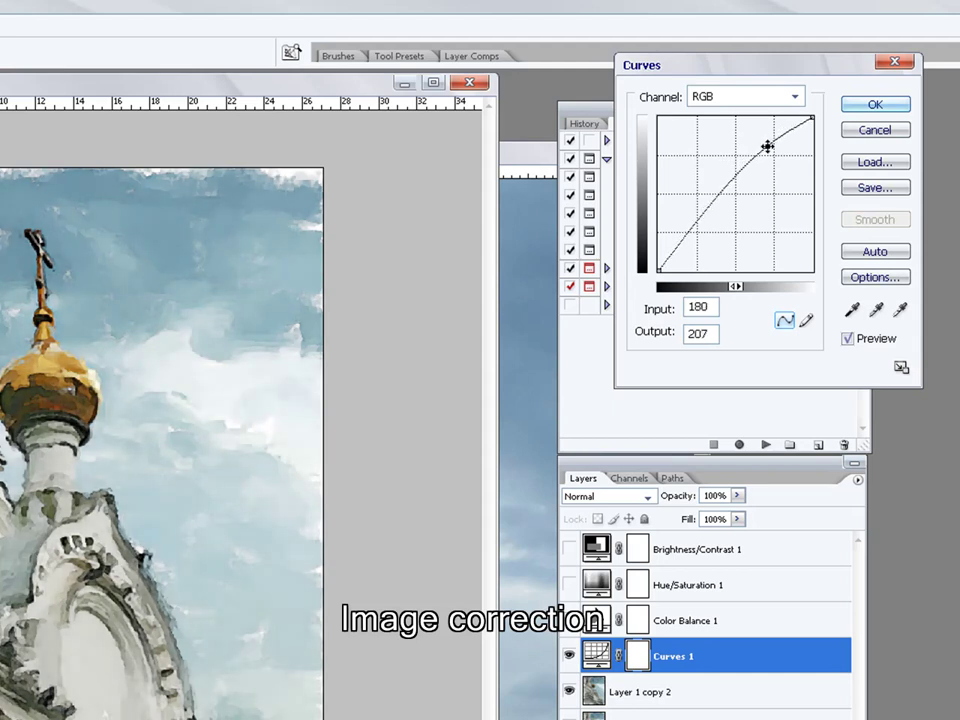
left_click(874, 105)
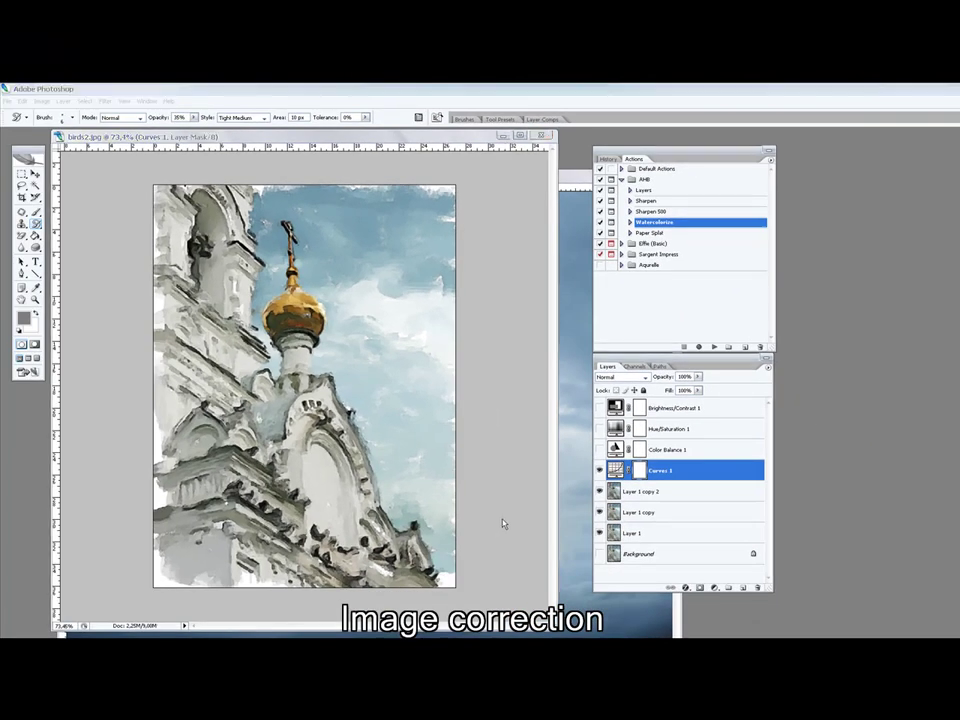
Step: Show Hue/Saturation 1 and increase its Saturation so the sky and dome turn vivid
left_click(601, 430)
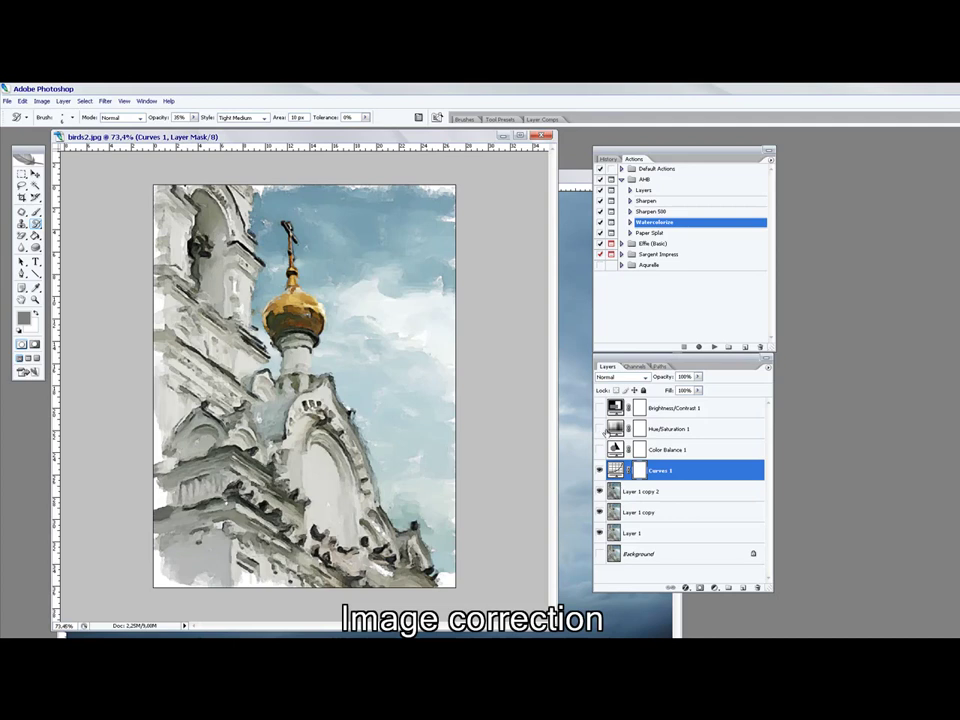
left_click(610, 429)
double_click(614, 428)
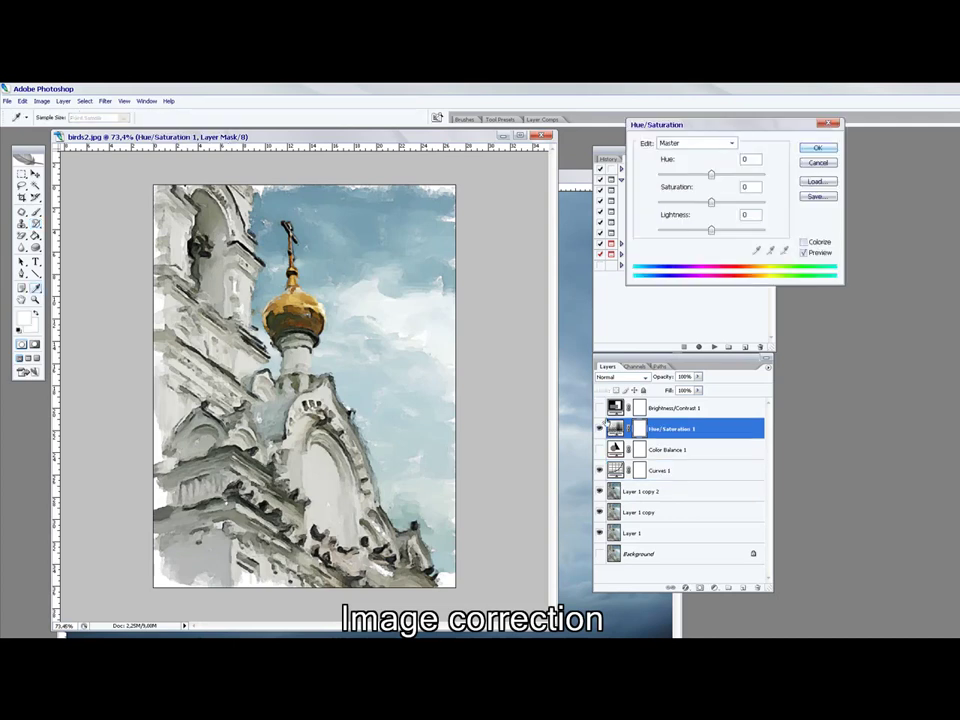
left_click_drag(730, 205, 735, 204)
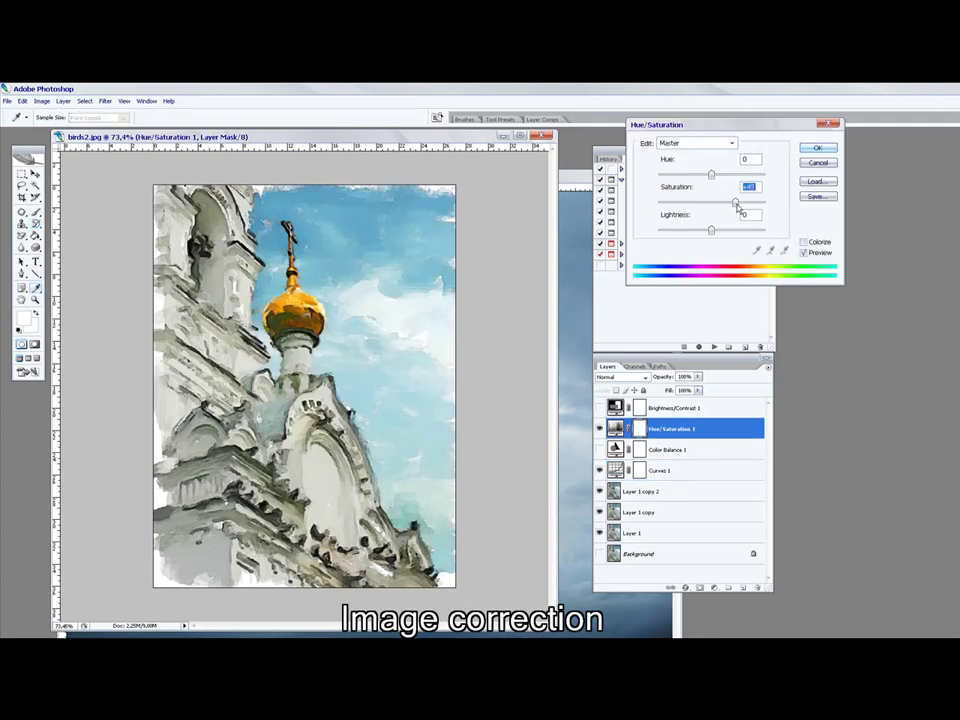
left_click(814, 150)
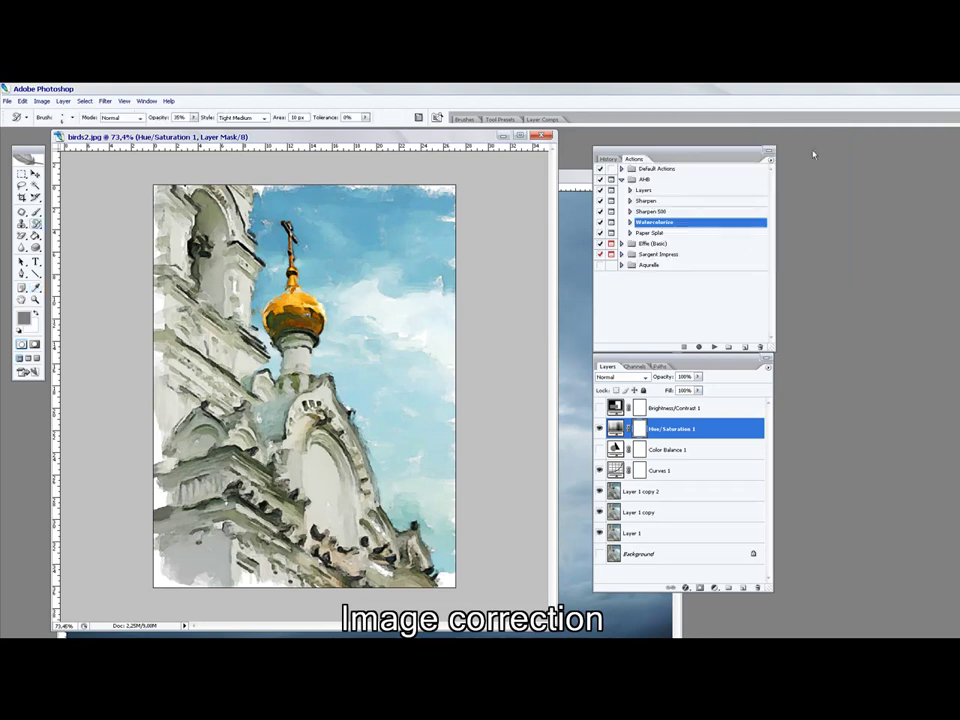
left_click(637, 516)
Step: Duplicate Layer 1 copy above Layer 1 copy 2, apply Sharpen 500 (500%, 0,5 px), and set opacity to 29%
key("ctrl+j")
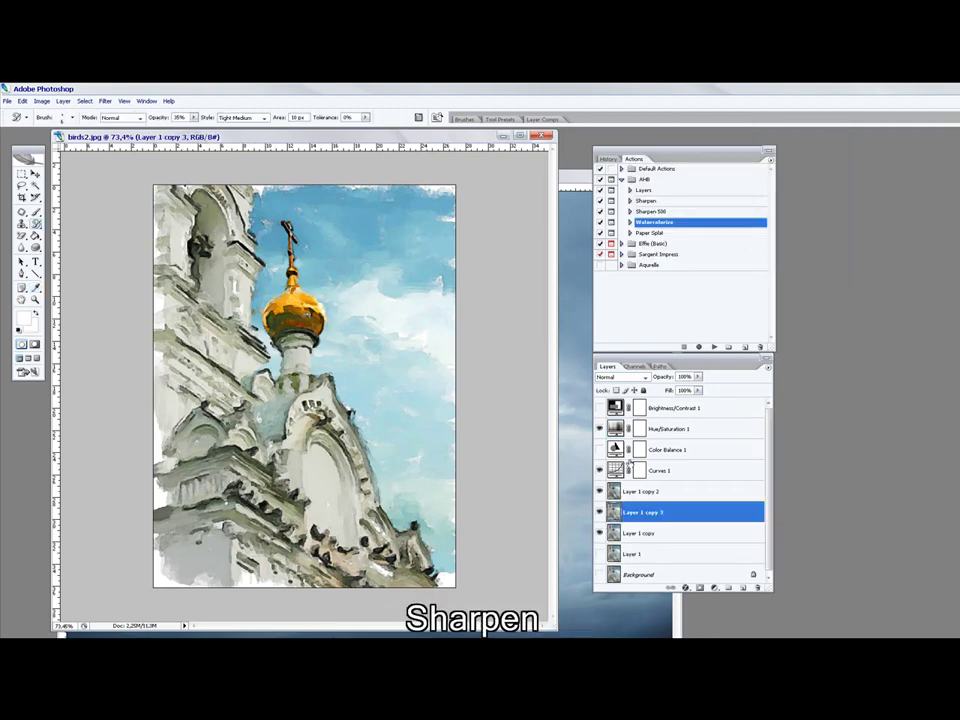
left_click_drag(648, 503, 648, 494)
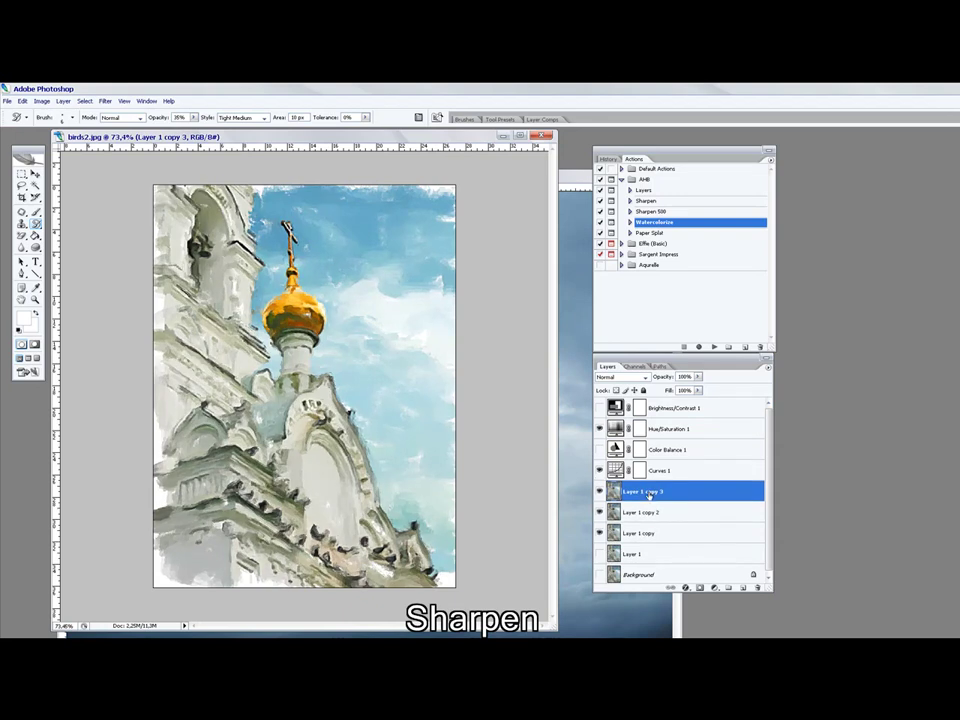
left_click(660, 212)
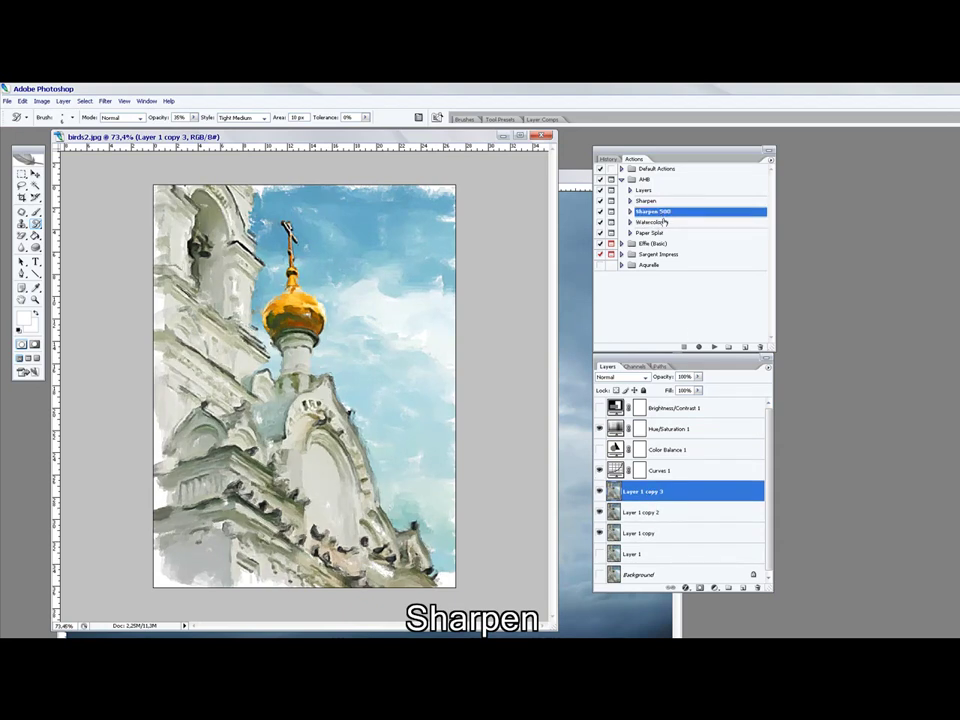
left_click(714, 346)
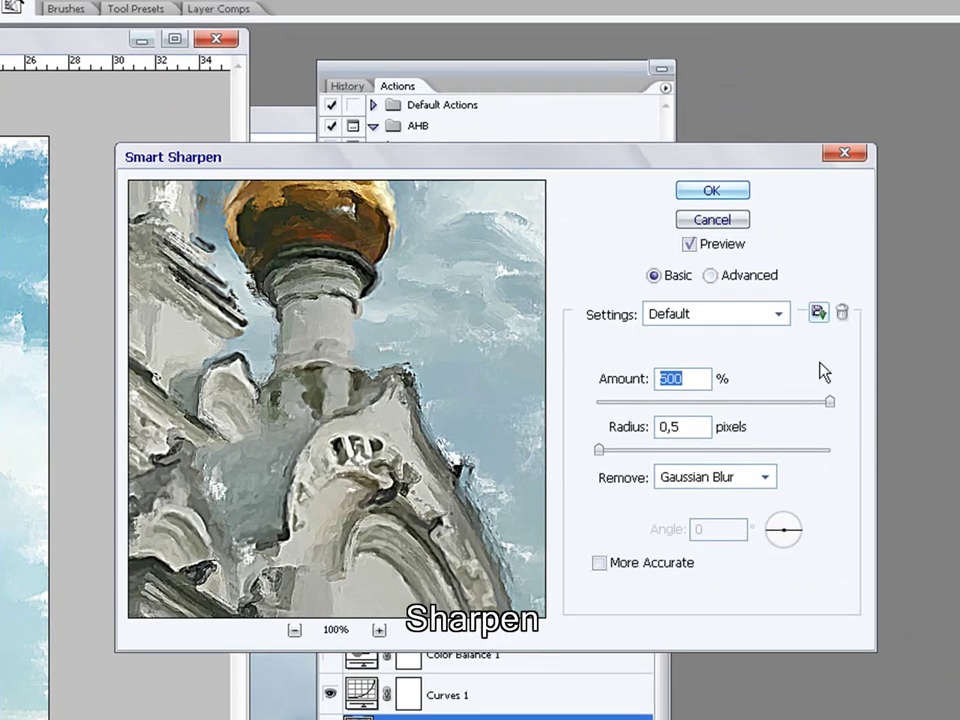
left_click(711, 191)
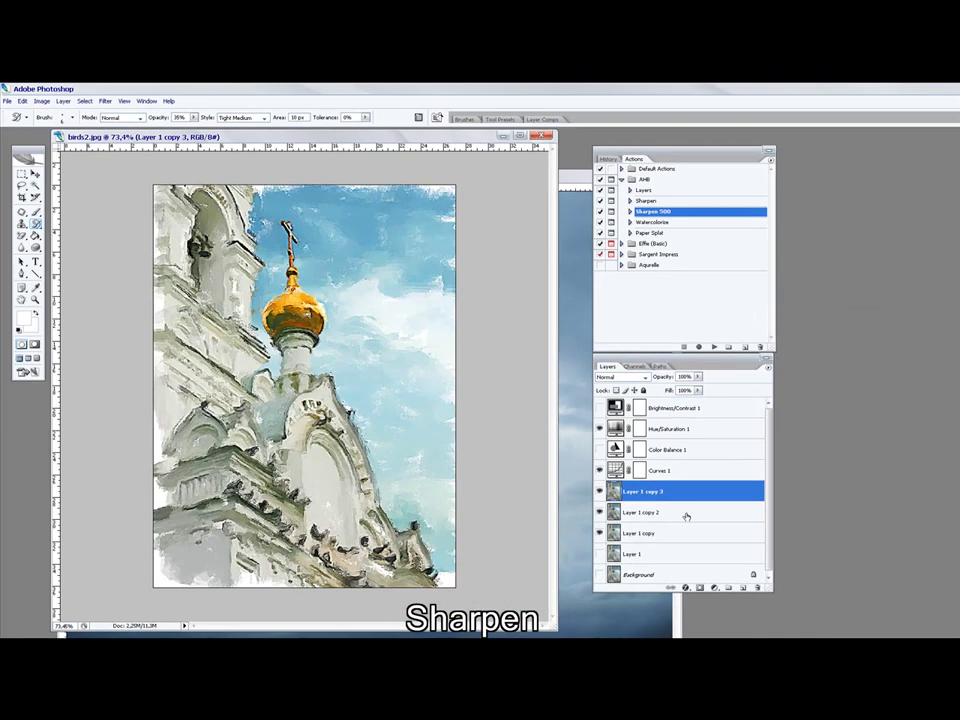
left_click_drag(665, 378, 630, 385)
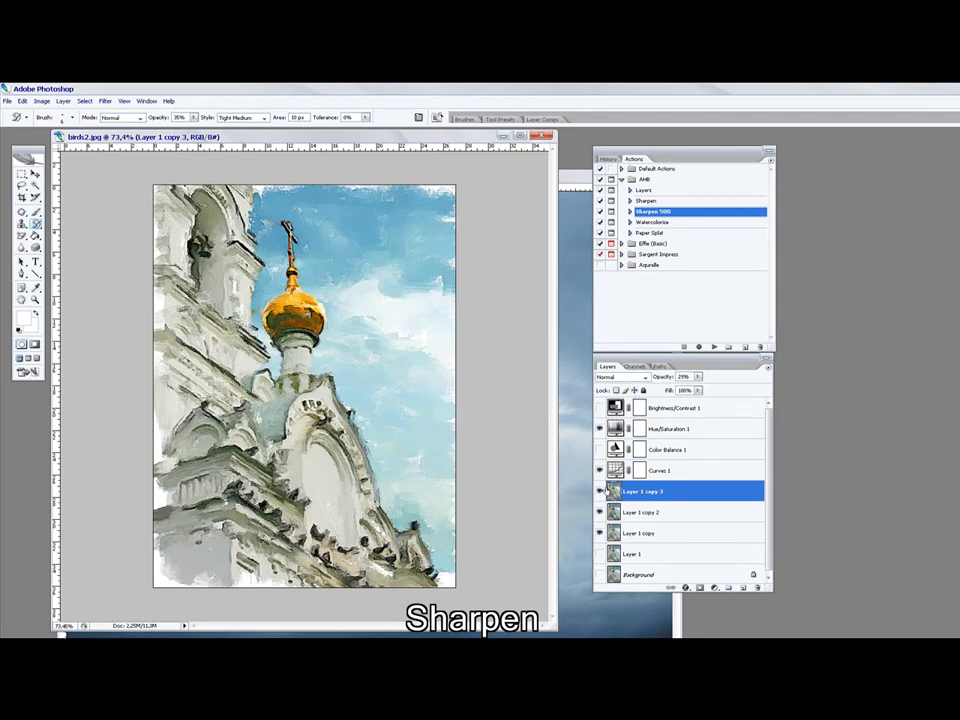
Step: Open 109.jpg from recent files and drag its texture into the church document as the top layer
left_click(614, 406)
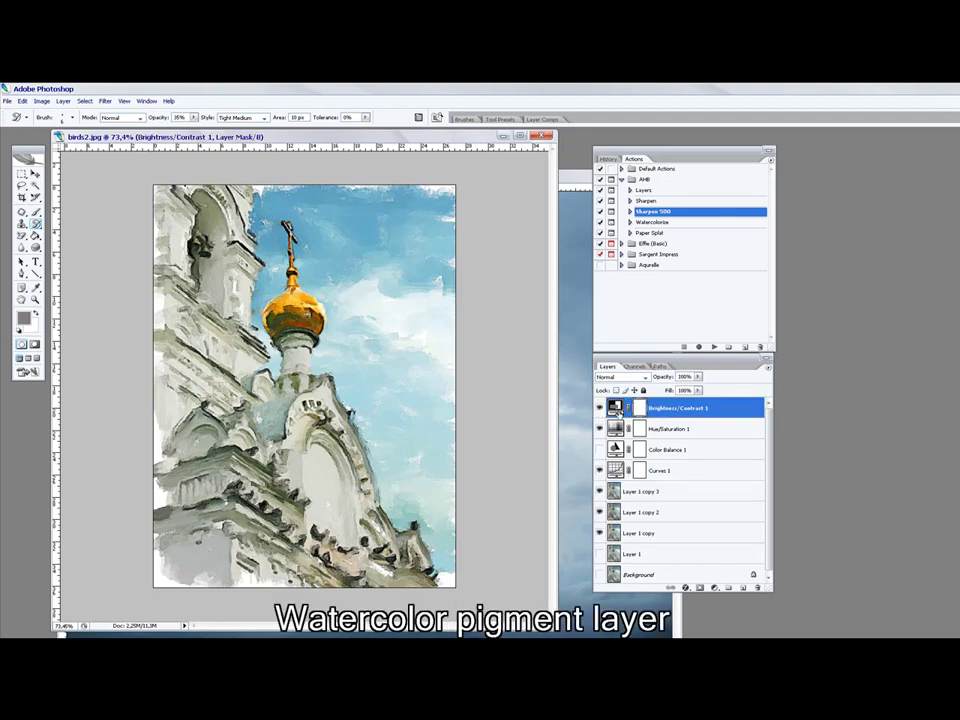
left_click(7, 101)
mouse_move(40, 150)
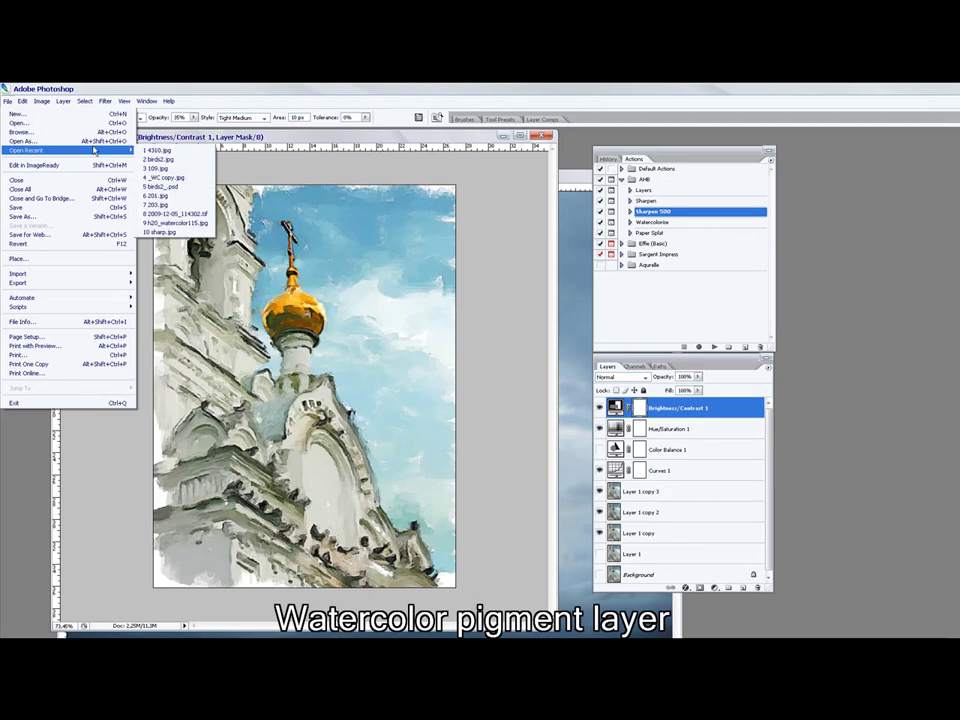
left_click(155, 168)
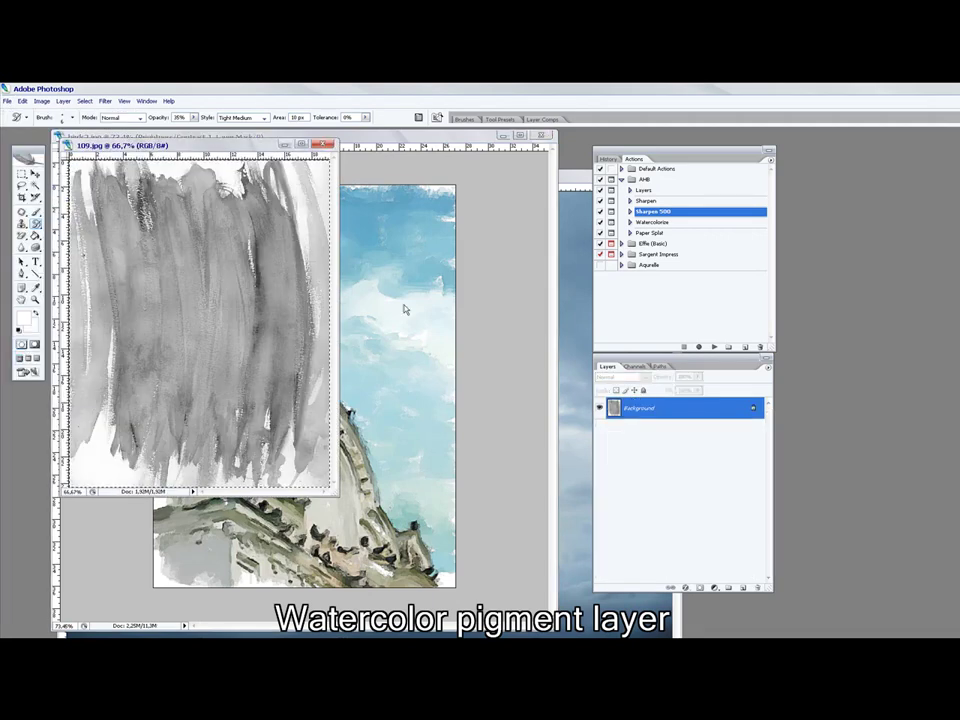
left_click_drag(463, 276, 463, 276)
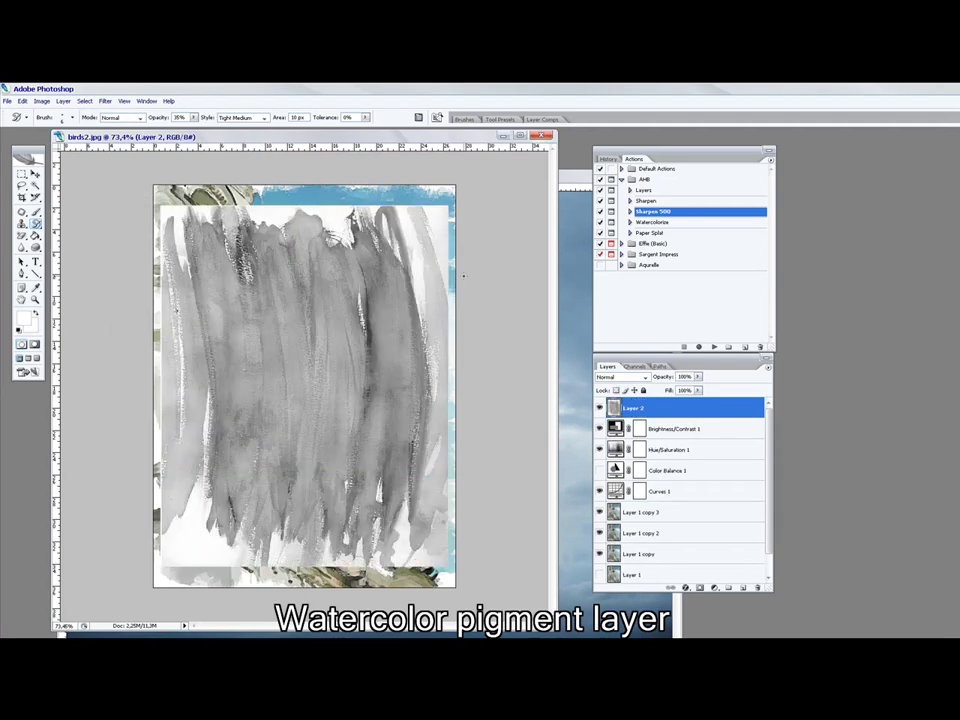
Step: Free-transform Layer 2 so the texture stretches over the whole canvas
key("ctrl+t")
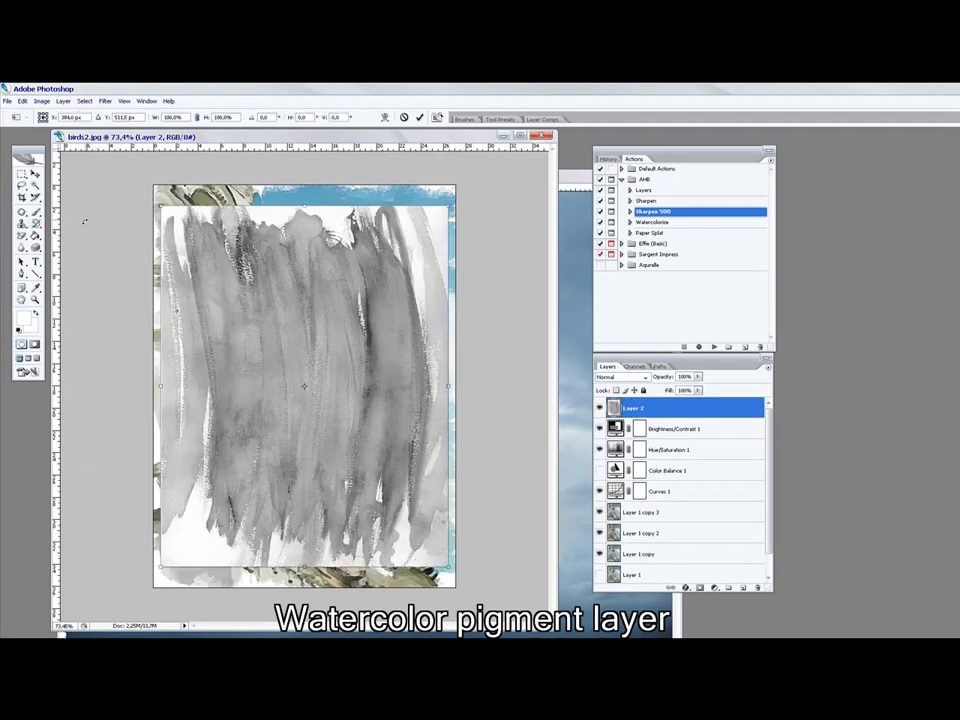
left_click_drag(162, 207, 153, 180)
left_click_drag(448, 568, 463, 597)
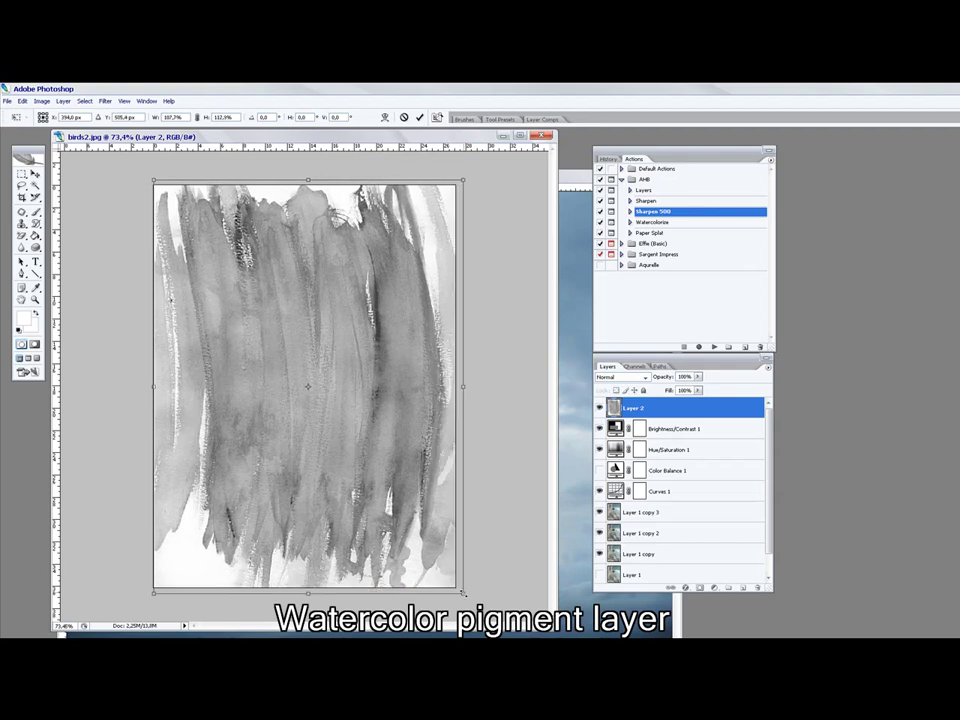
key("Return")
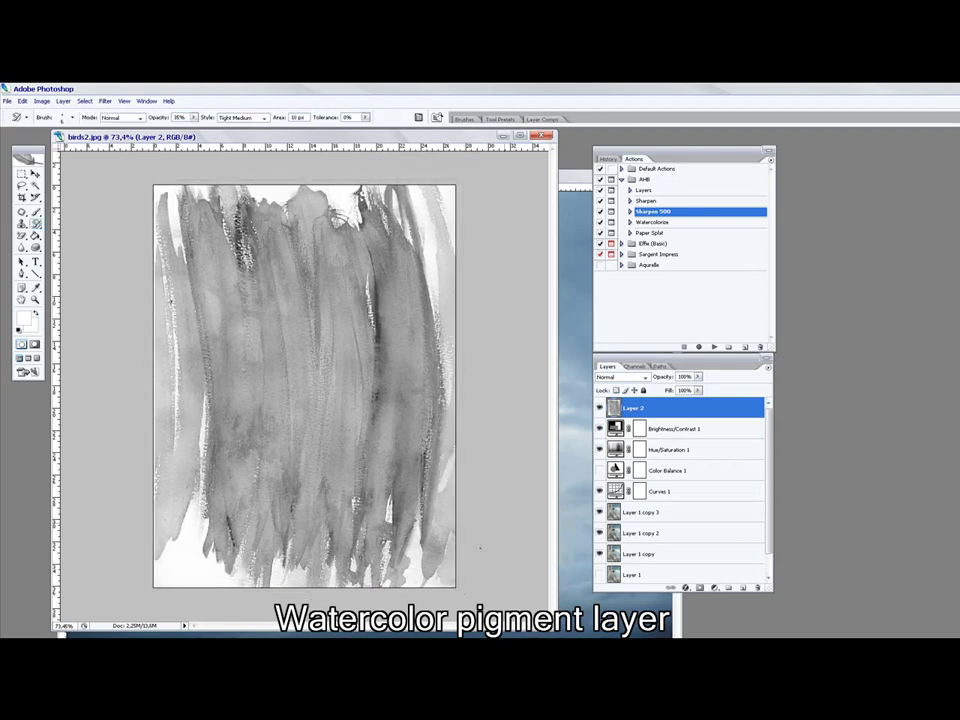
Step: Set Layer 2 to Overlay blend mode and raise its Levels black input to darken the texture
left_click(625, 377)
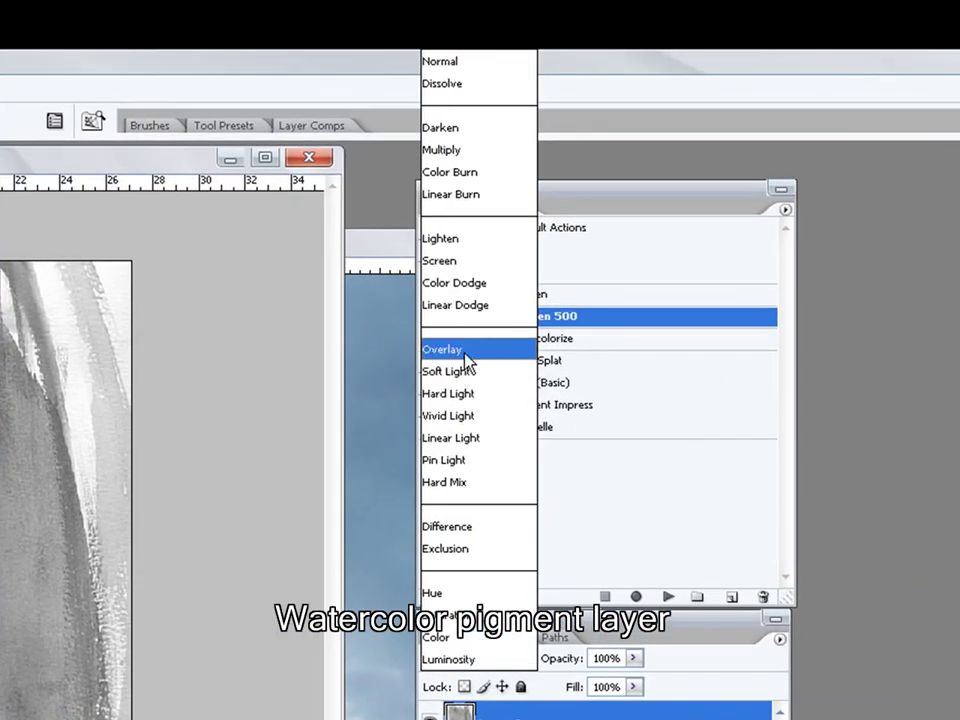
left_click(440, 356)
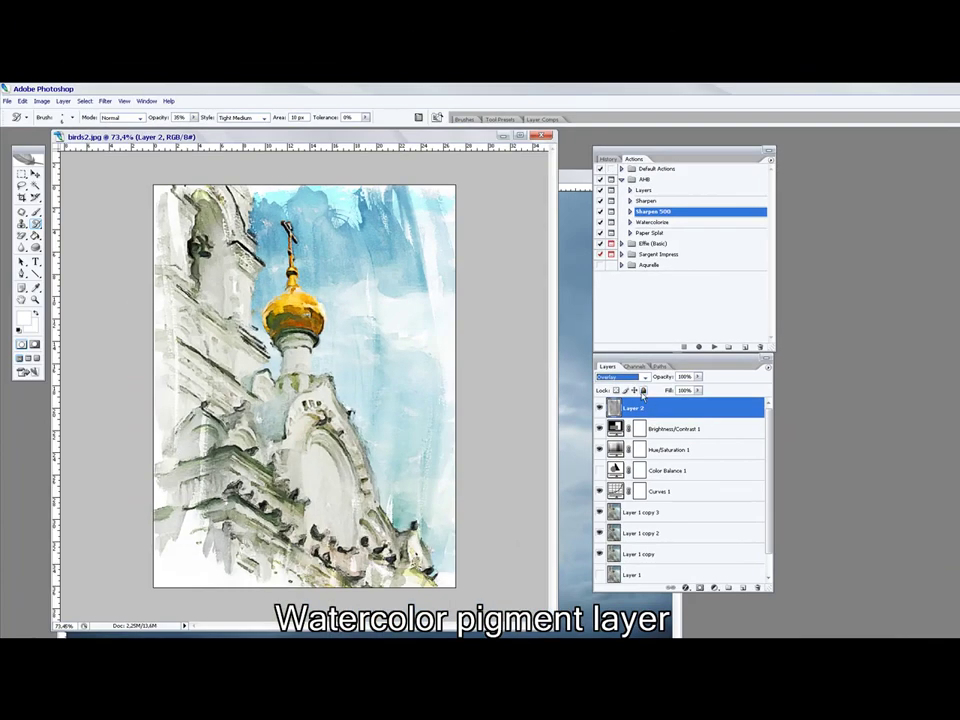
key("ctrl+l")
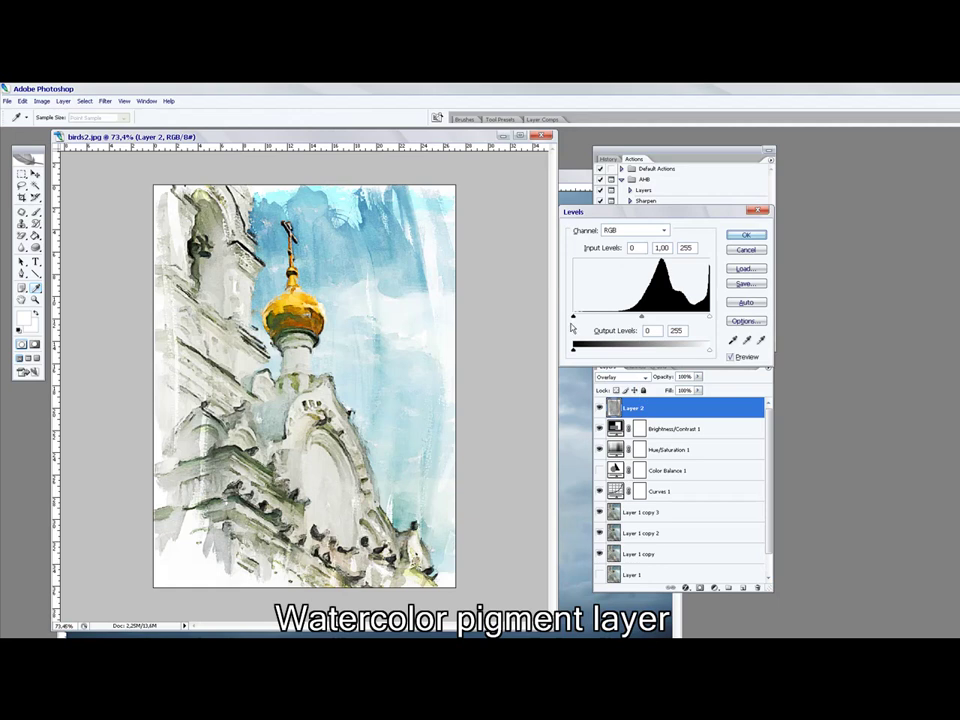
left_click_drag(573, 318, 611, 318)
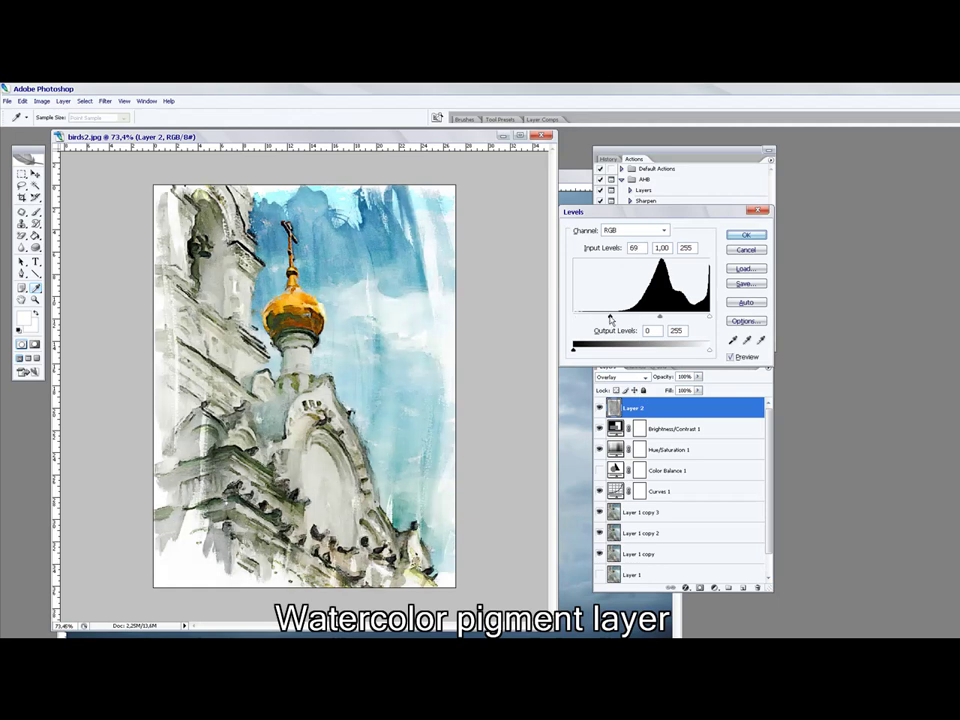
key("Return")
Step: Run the Sharpen action on the texture layer and set its opacity to 50%
left_click(685, 203)
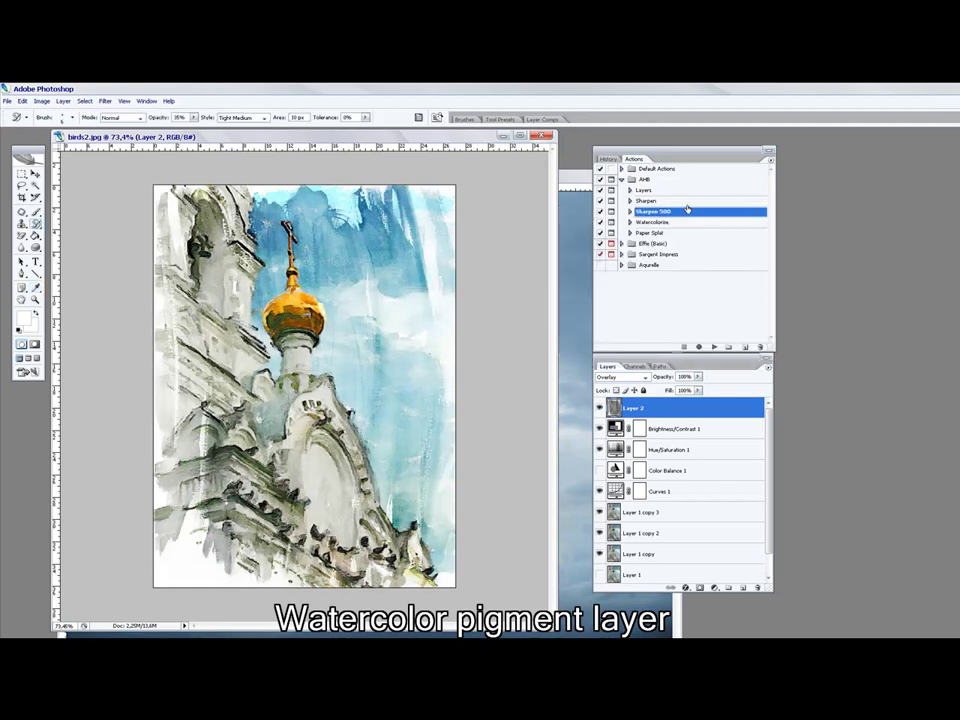
left_click(714, 347)
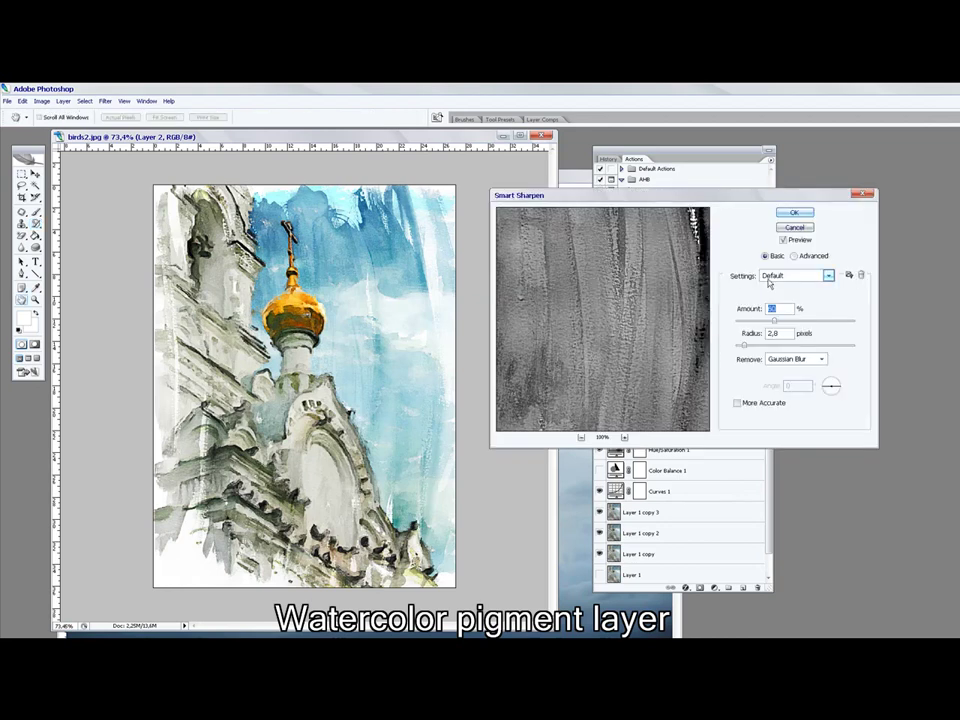
key("Return")
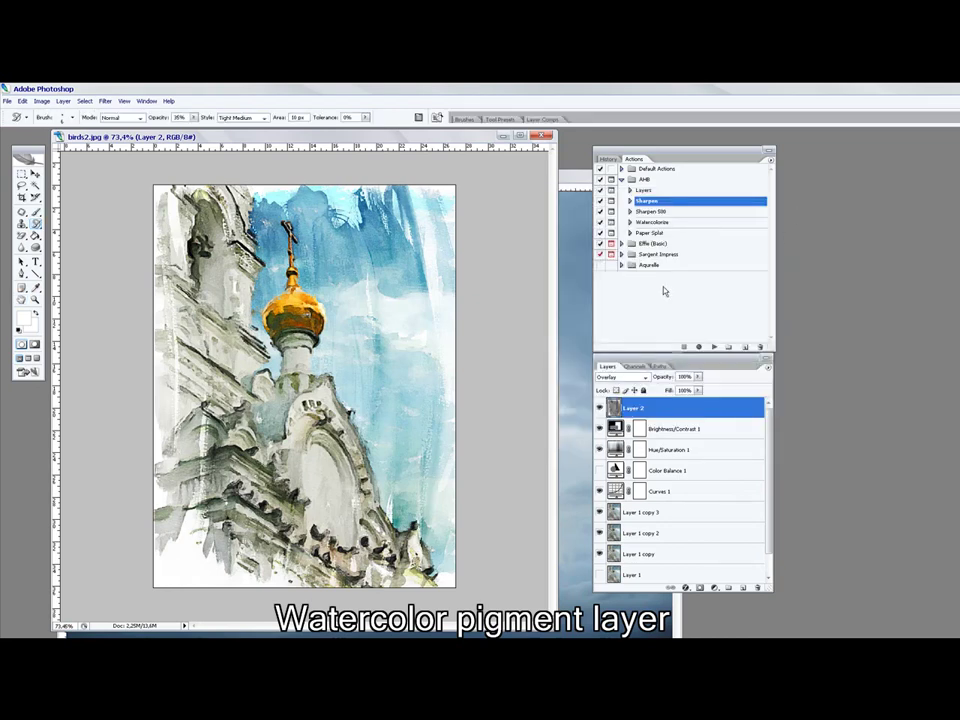
left_click_drag(662, 377, 632, 382)
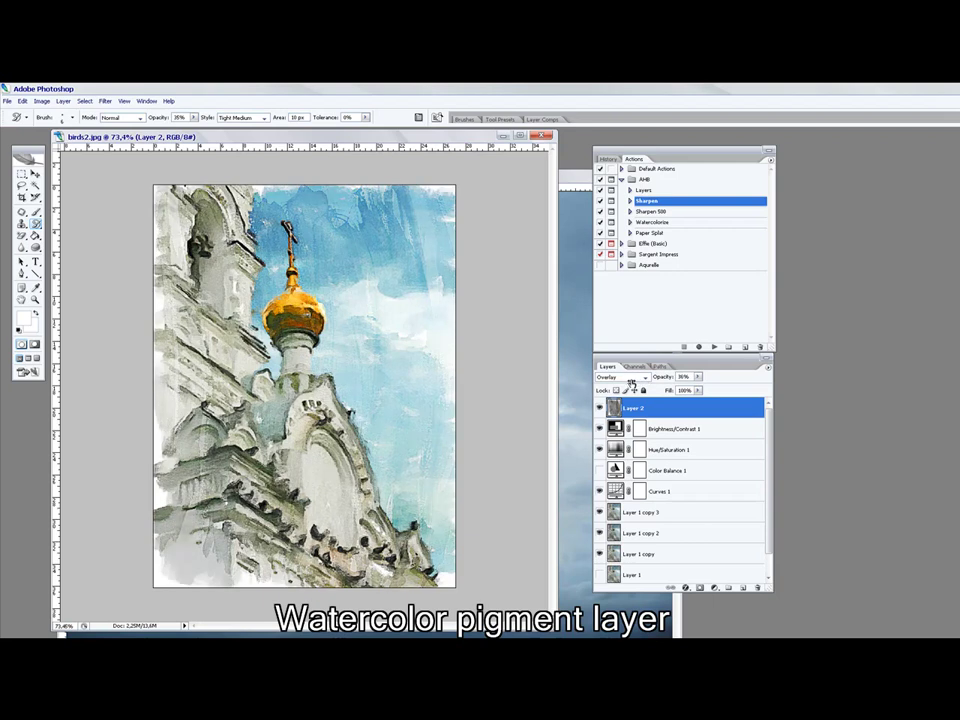
left_click_drag(636, 384, 640, 392)
Step: Enlarge Layer 2 up and to the right to about 115% by 107%
key("ctrl+t")
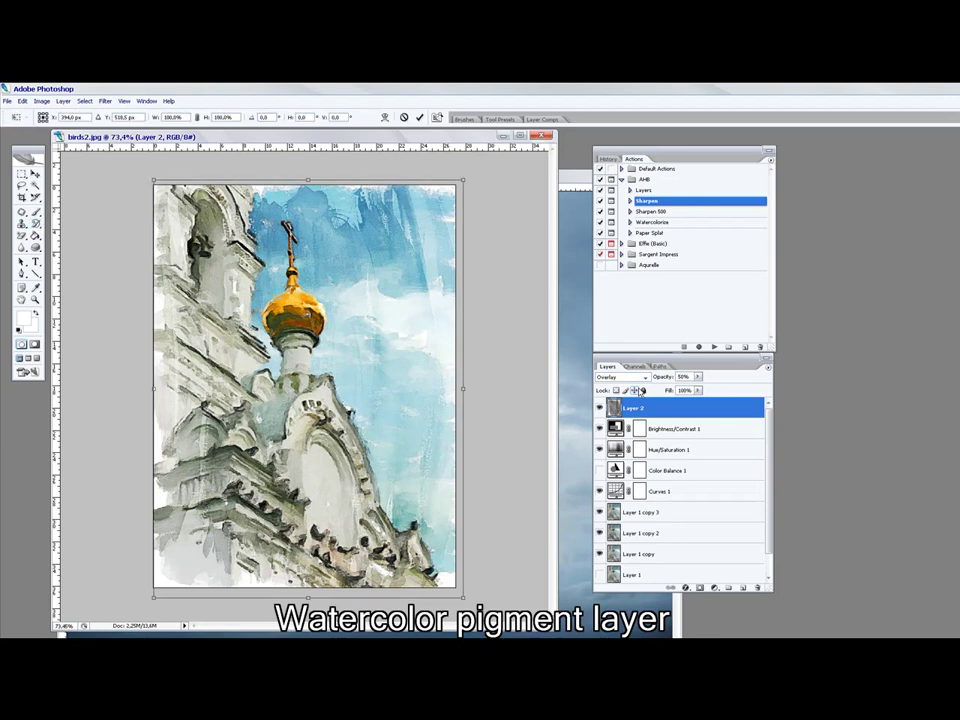
left_click_drag(463, 180, 508, 153)
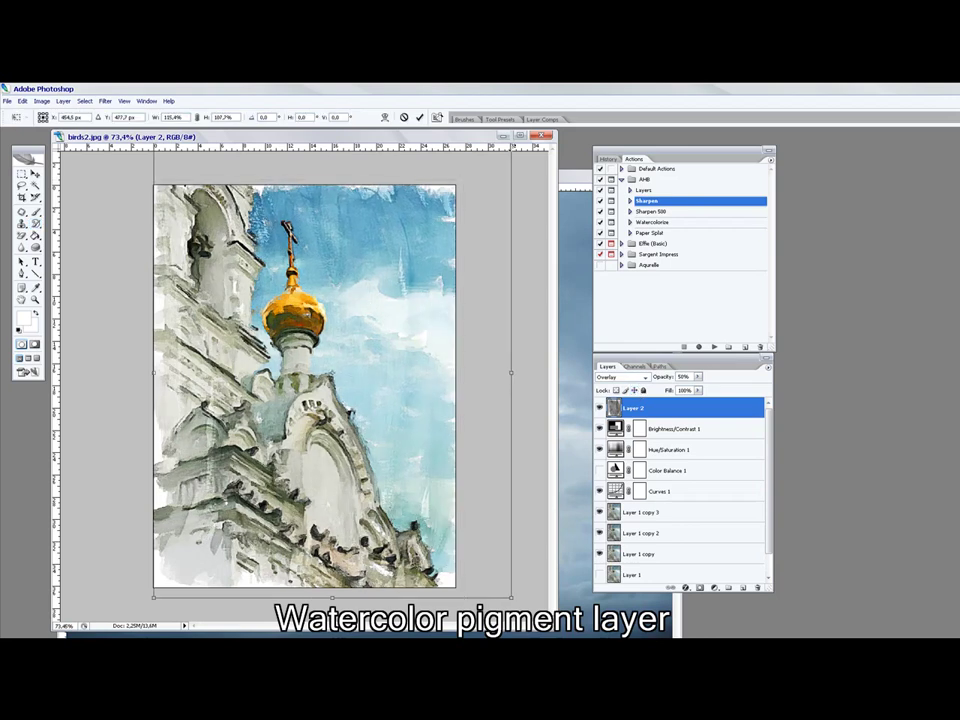
key("Return")
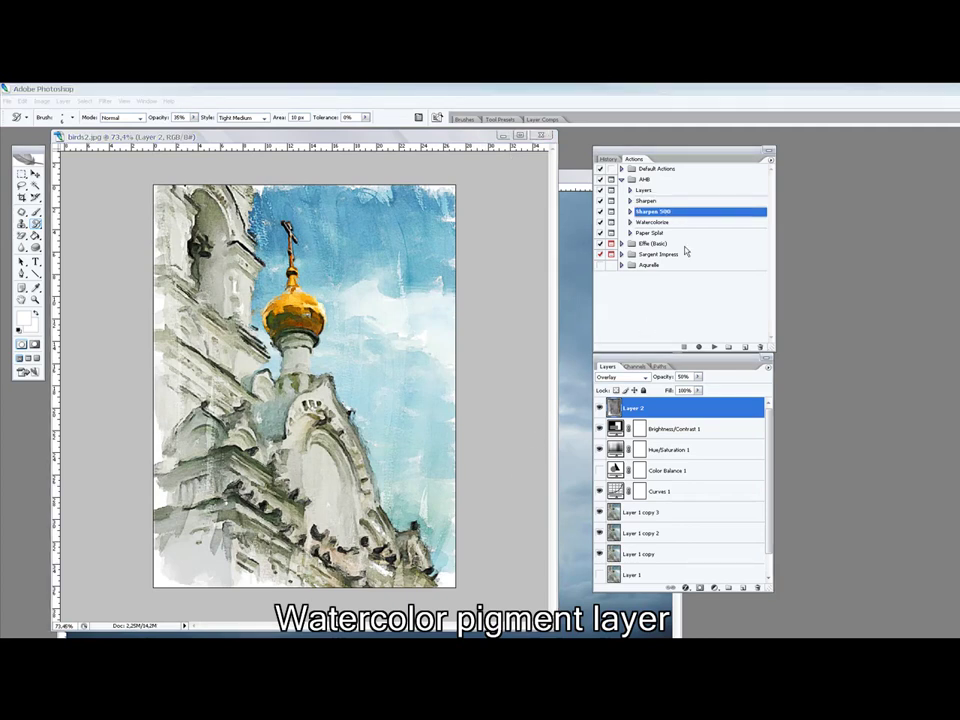
Step: Play the Paper Splat action, accepting its New Layer, Layer Style, Resurface and Smart Sharpen dialogs
left_click(634, 234)
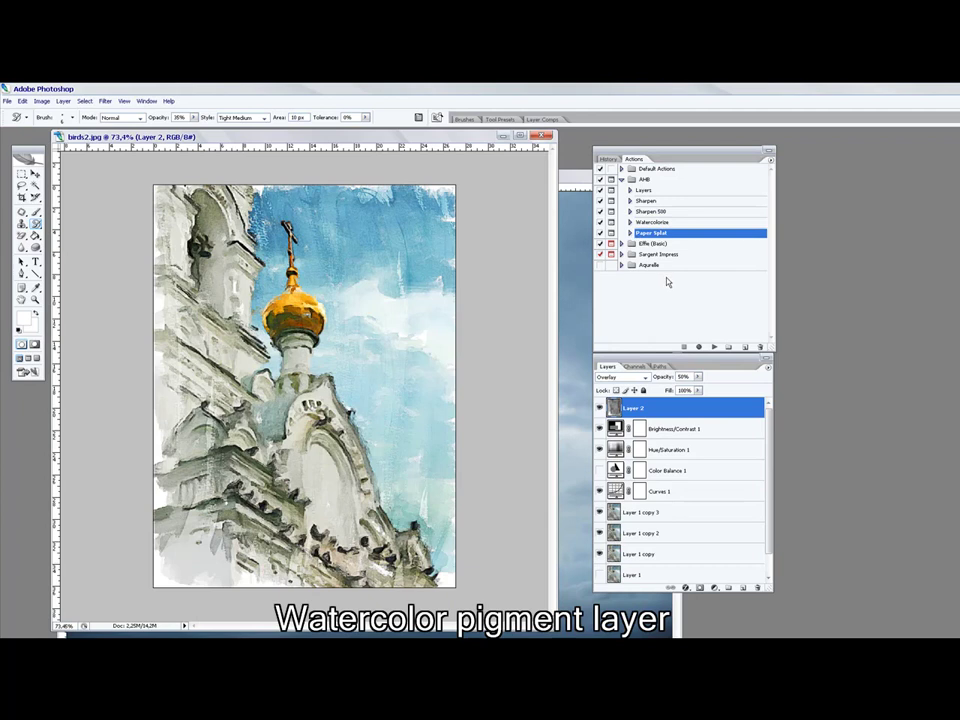
left_click(714, 348)
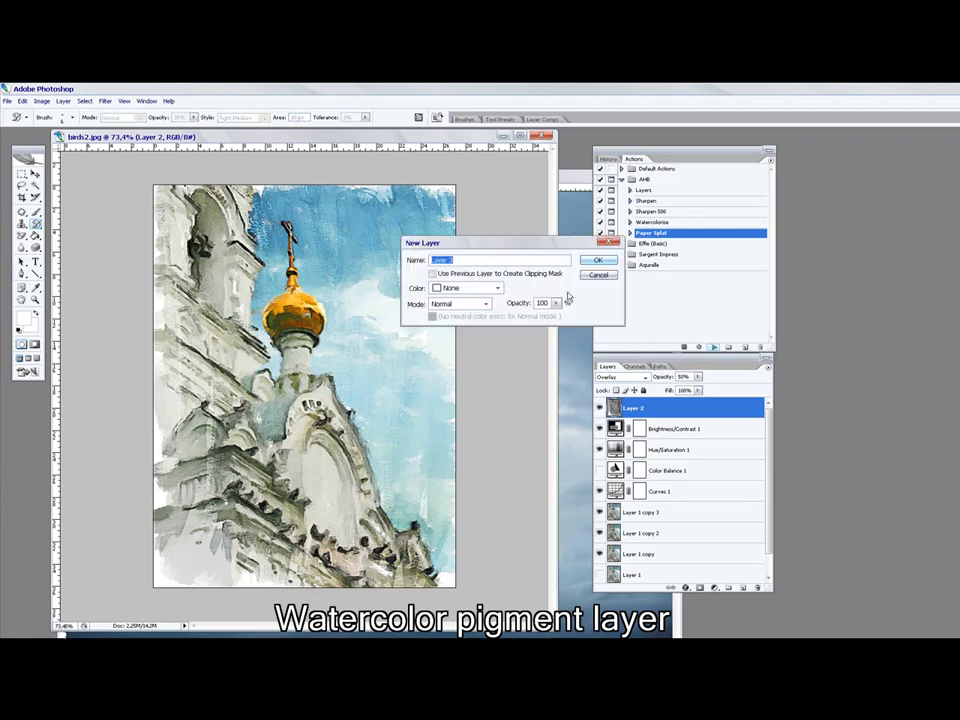
left_click(602, 259)
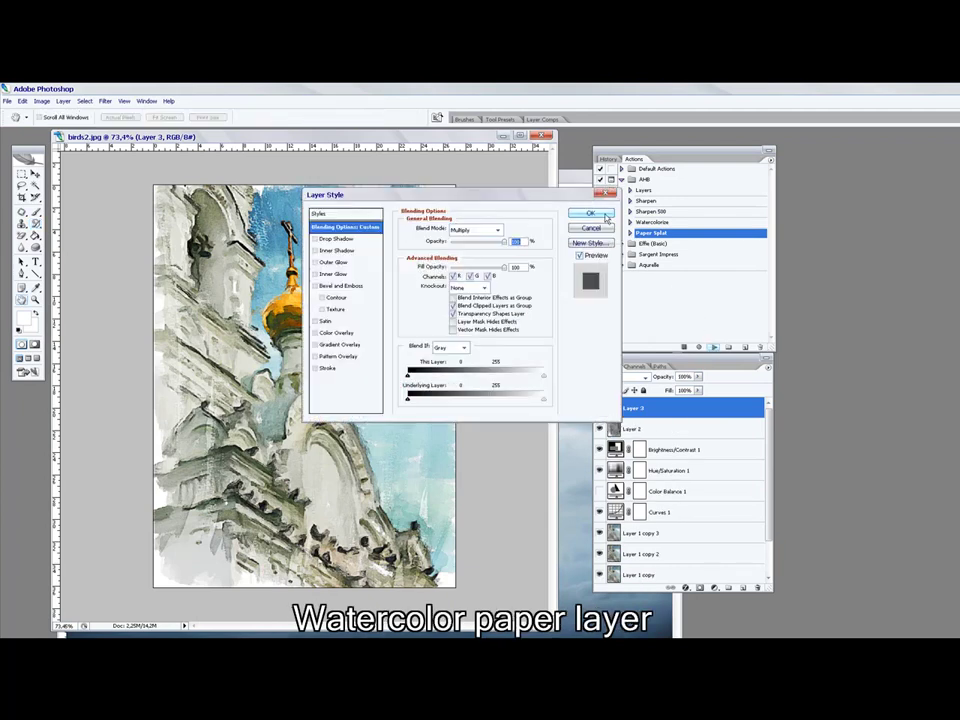
left_click(604, 217)
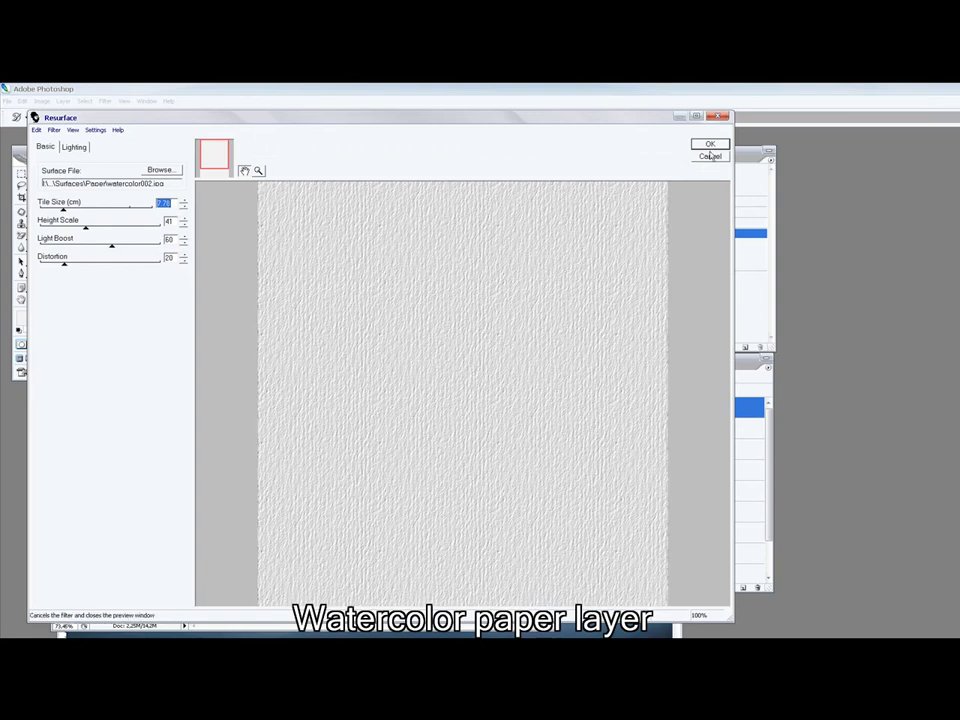
left_click(710, 145)
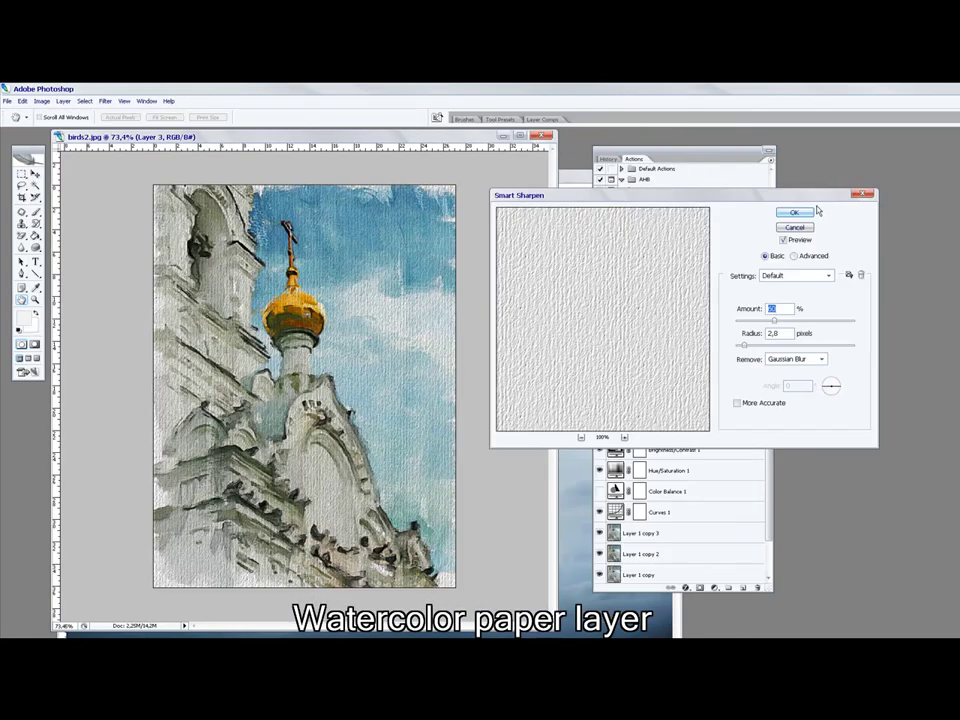
left_click(806, 214)
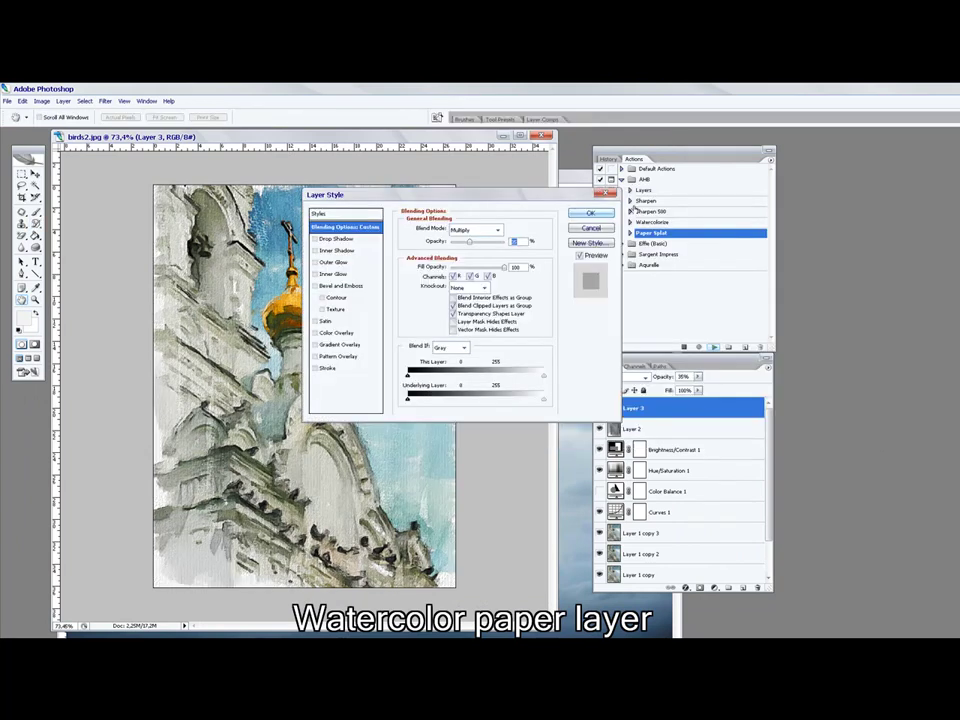
left_click(588, 211)
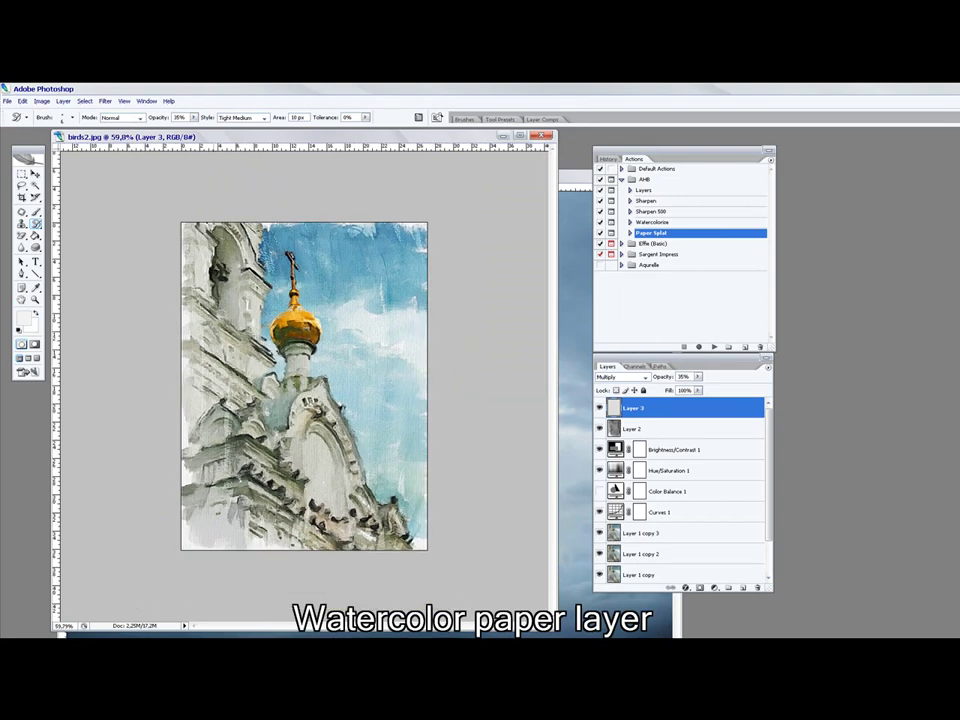
Step: Scale the Layer 3 paper texture up to cover the whole church painting
left_click_drag(429, 220, 506, 182)
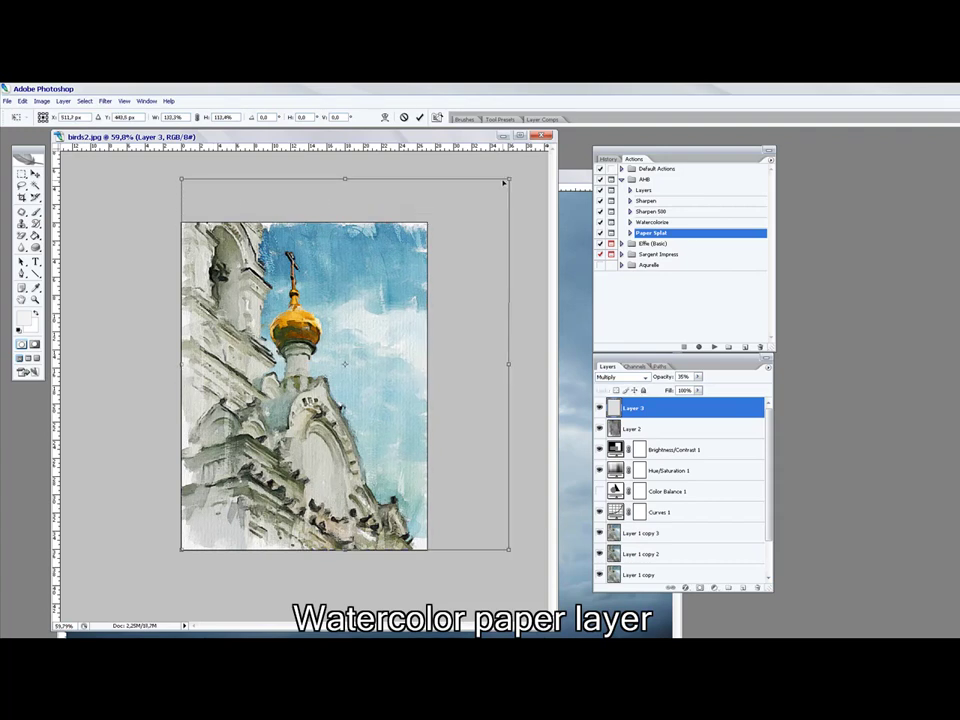
key("Return")
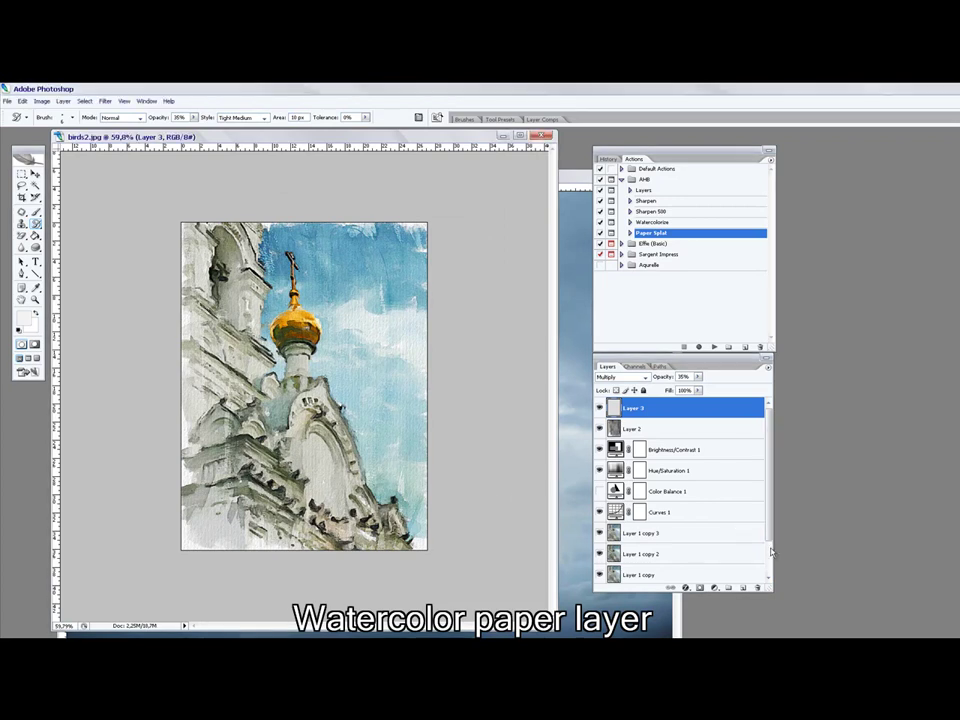
scroll(771, 546, "down", 3)
Step: Duplicate the Background layer, move the copy just below Curves 1, and make it visible
left_click(674, 572)
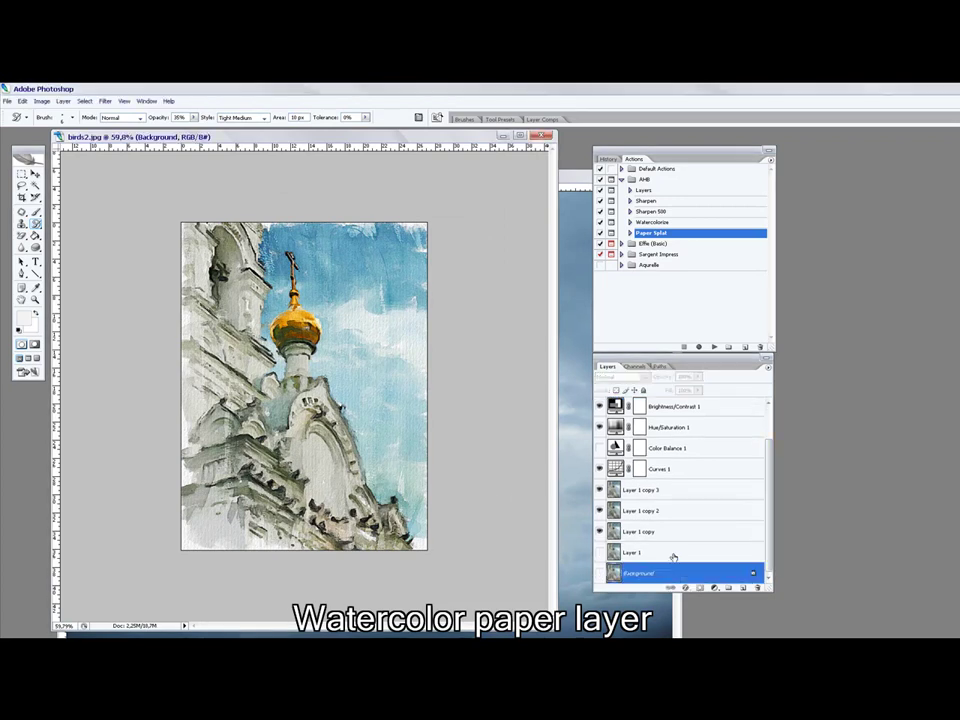
key("ctrl+j")
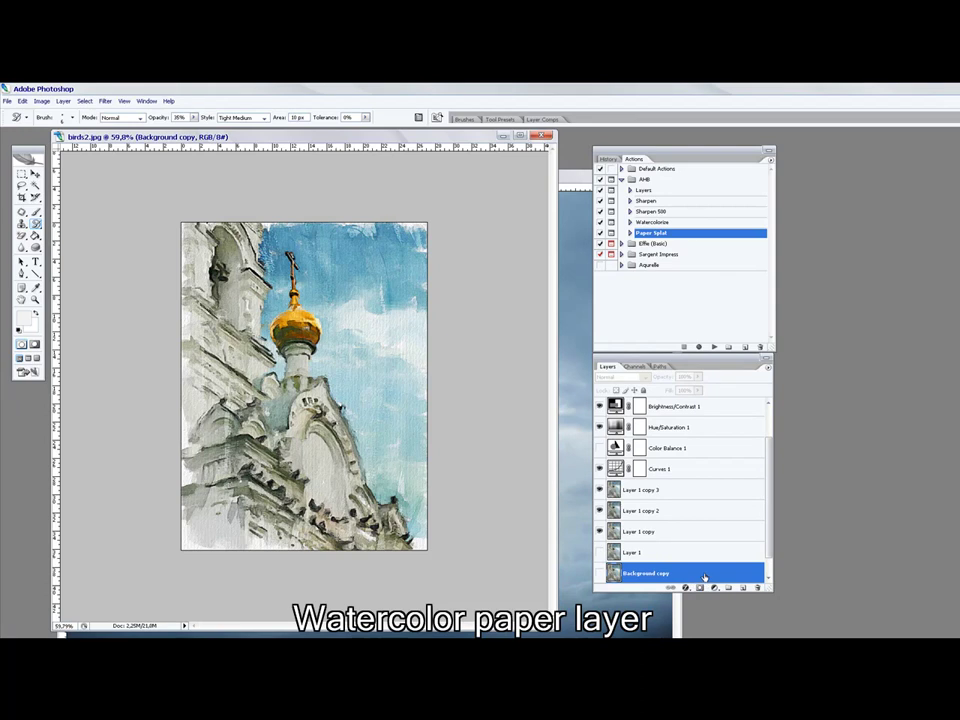
left_click_drag(700, 575, 697, 490)
left_click(601, 489)
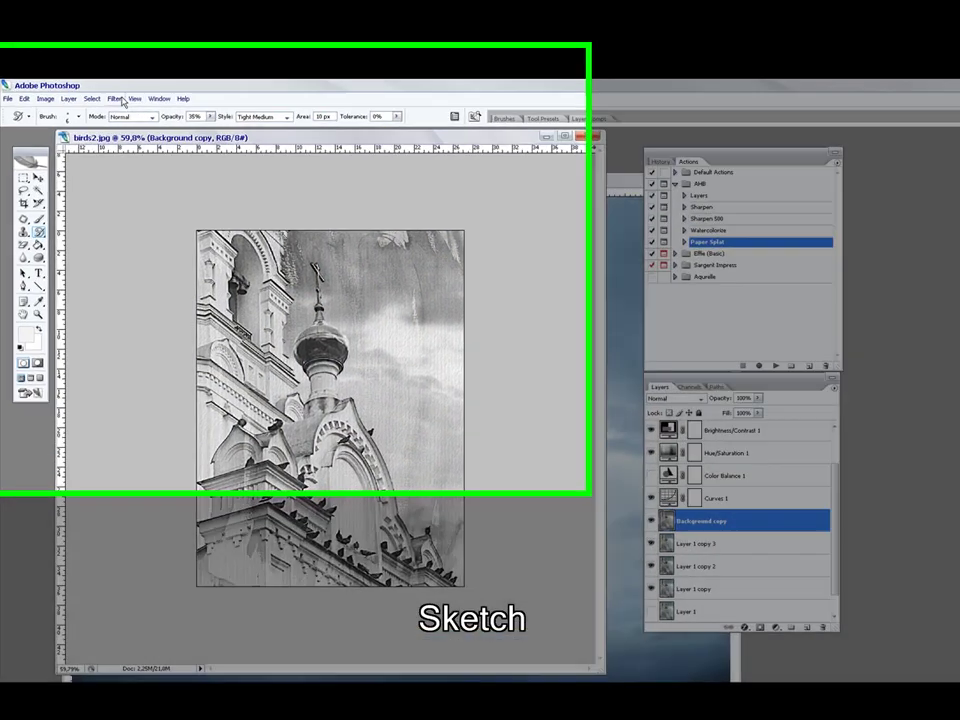
Step: Apply a widened Glowing Edges filter to Background copy, then start a Spherize distortion
left_click(104, 101)
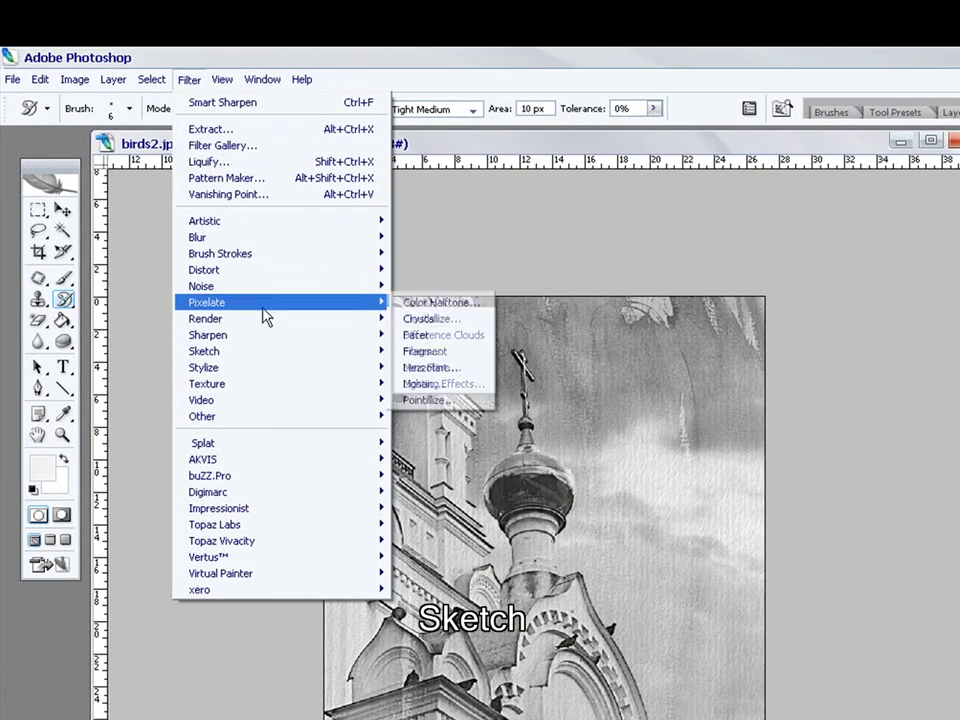
mouse_move(204, 367)
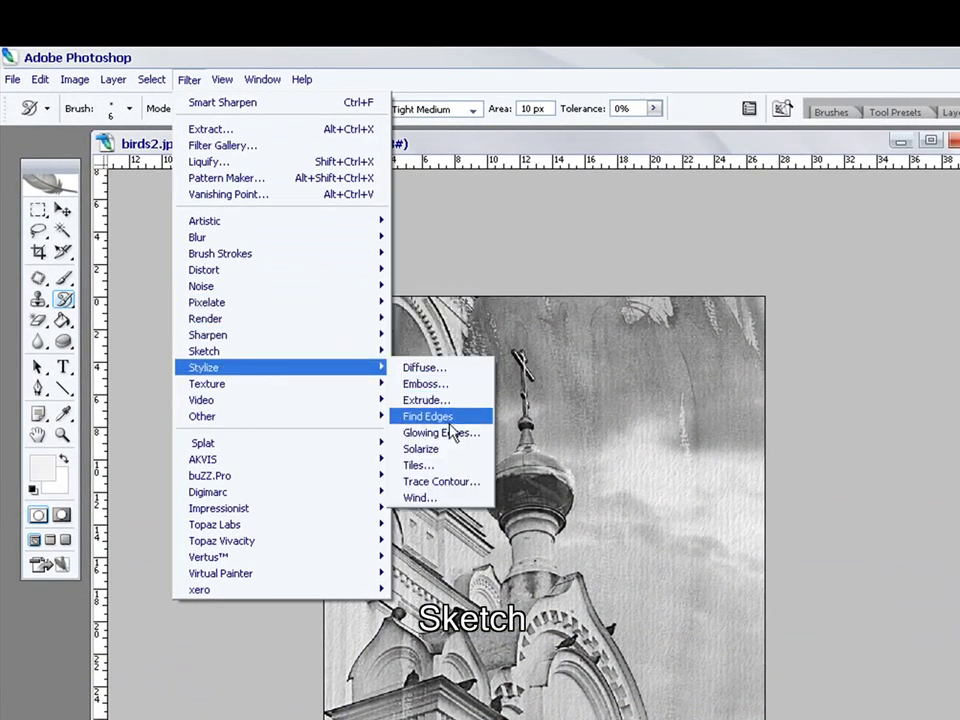
left_click(450, 434)
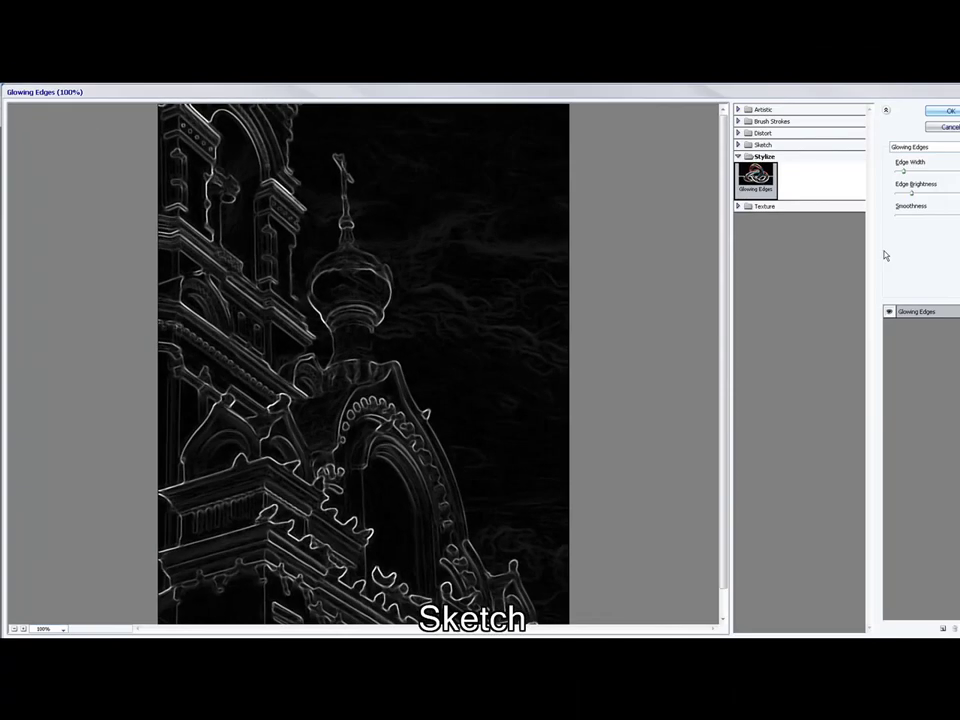
left_click_drag(905, 174, 910, 175)
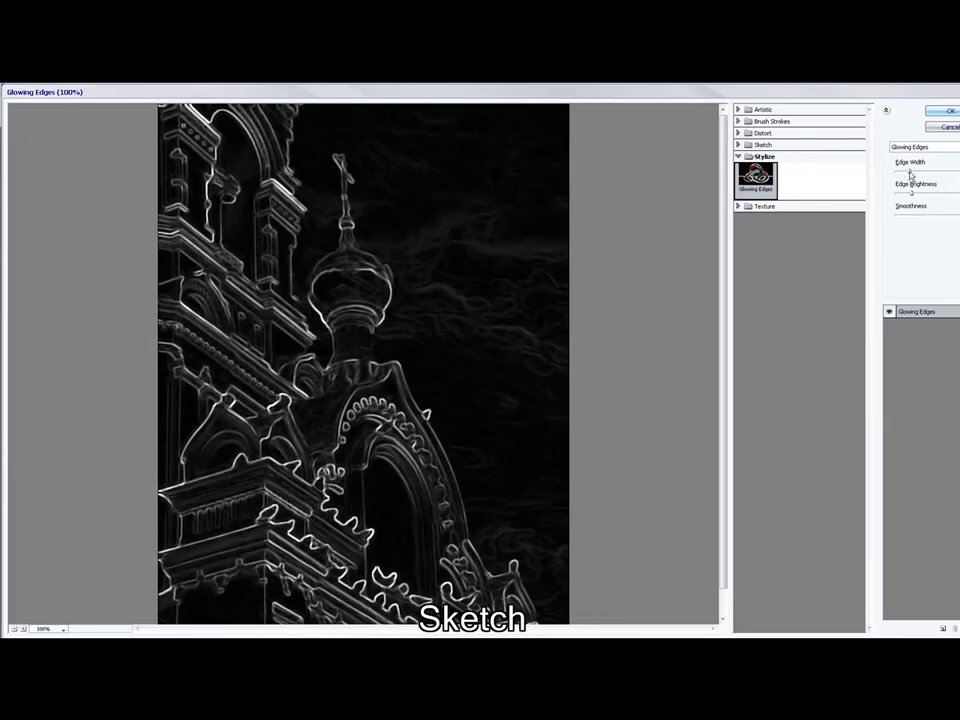
left_click(955, 112)
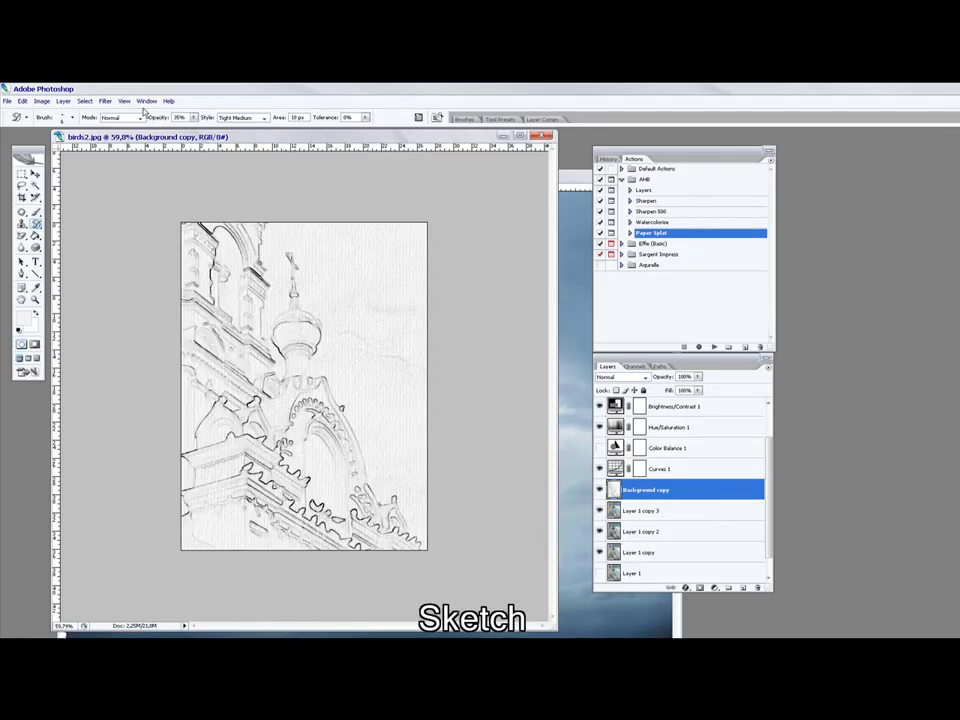
left_click(104, 101)
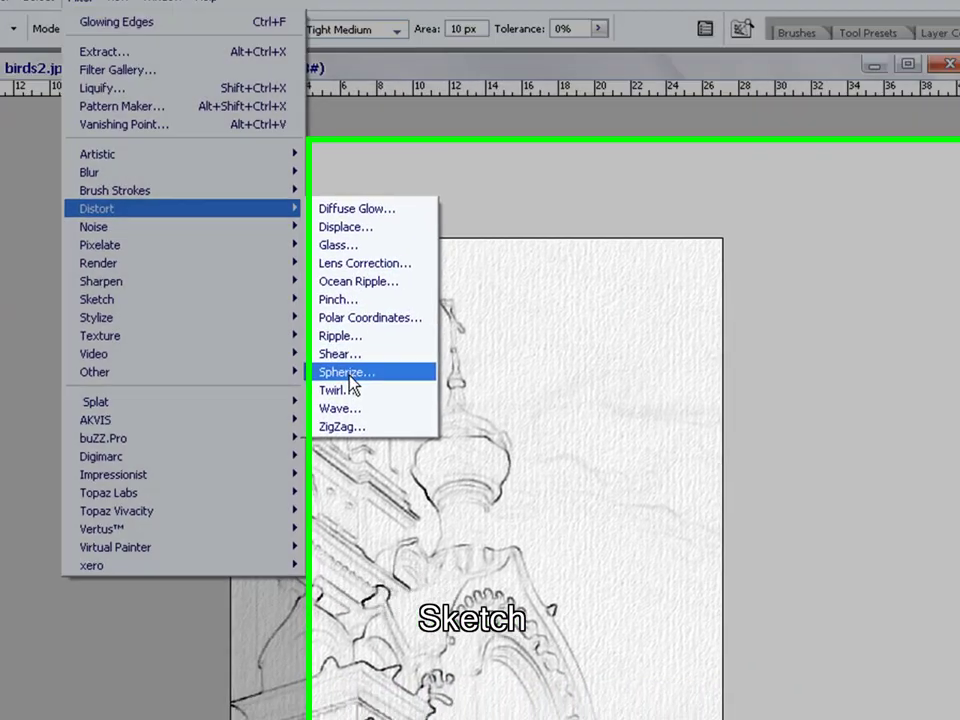
left_click(460, 414)
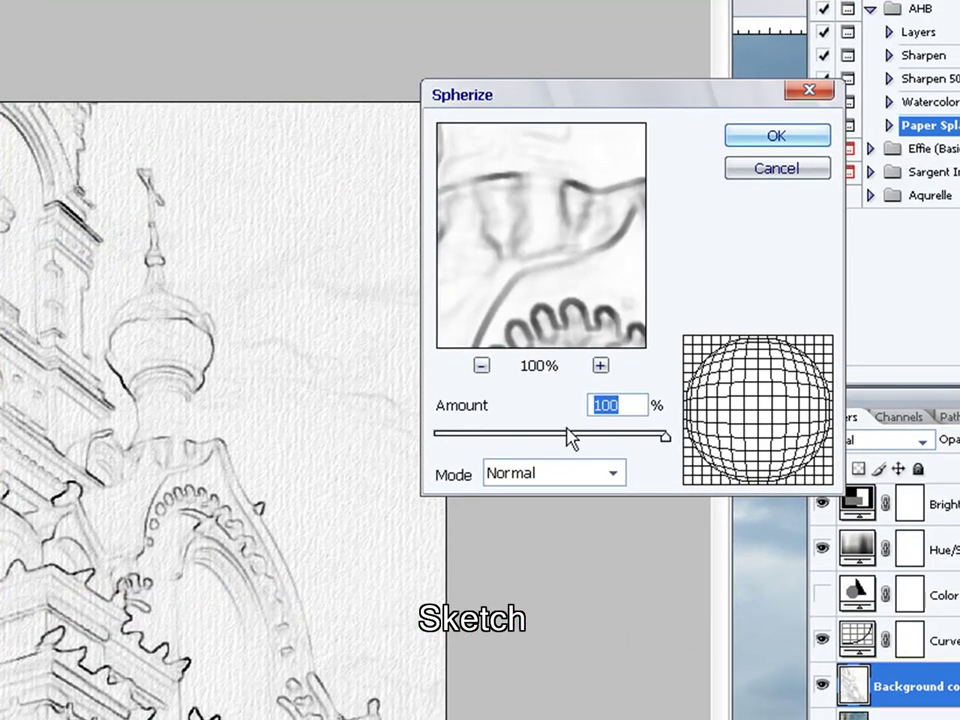
Step: Apply Spherize with Amount 5, then blend the sketch layer in Multiply at about 45% opacity
type("5")
key("Return")
left_click(645, 377)
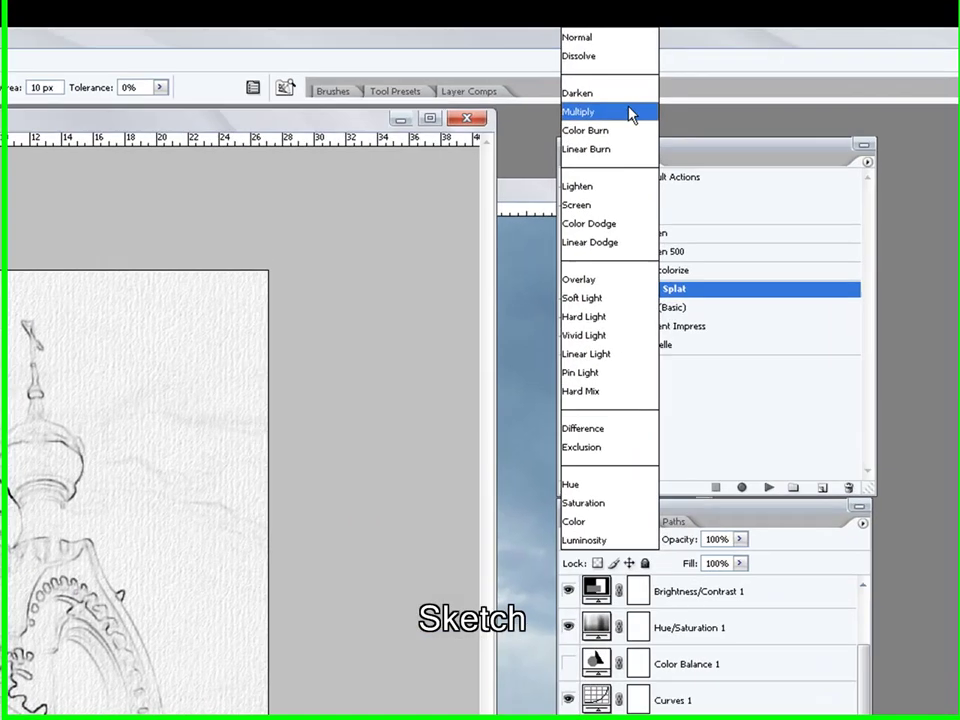
left_click(630, 112)
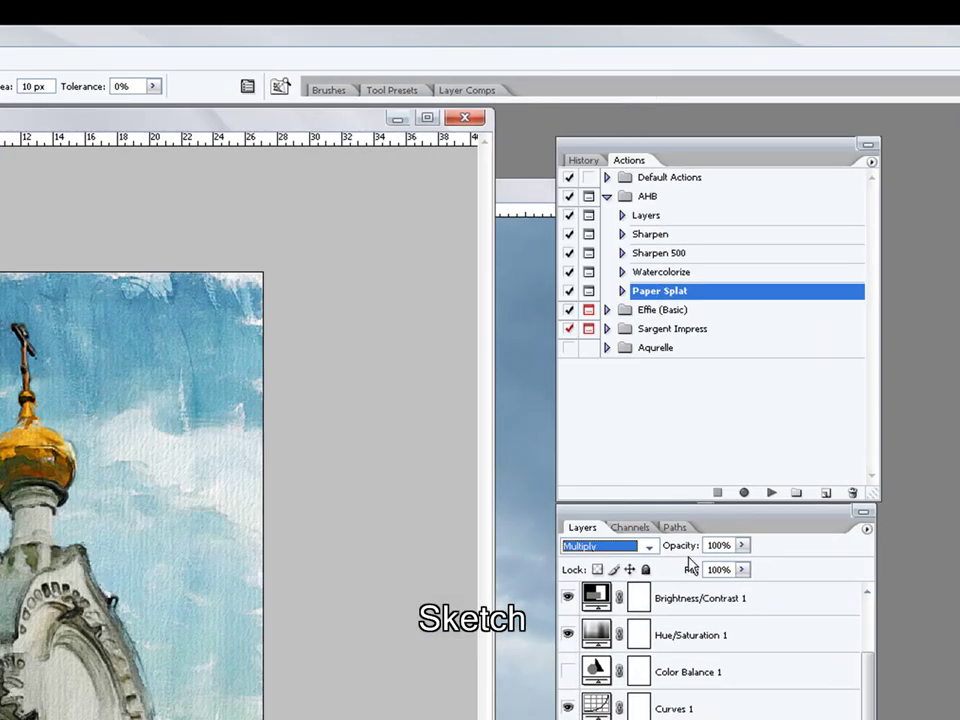
left_click_drag(690, 546, 678, 545)
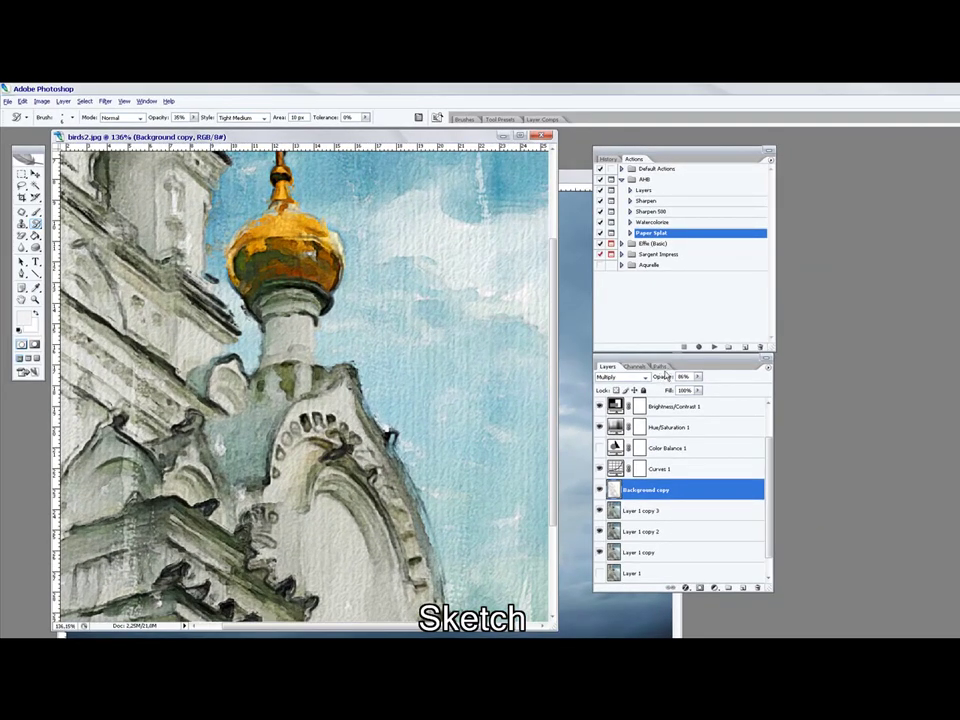
mouse_move(670, 379)
left_mouse_down()
mouse_move(622, 383)
mouse_move(665, 384)
left_mouse_up()
left_click_drag(667, 384, 641, 387)
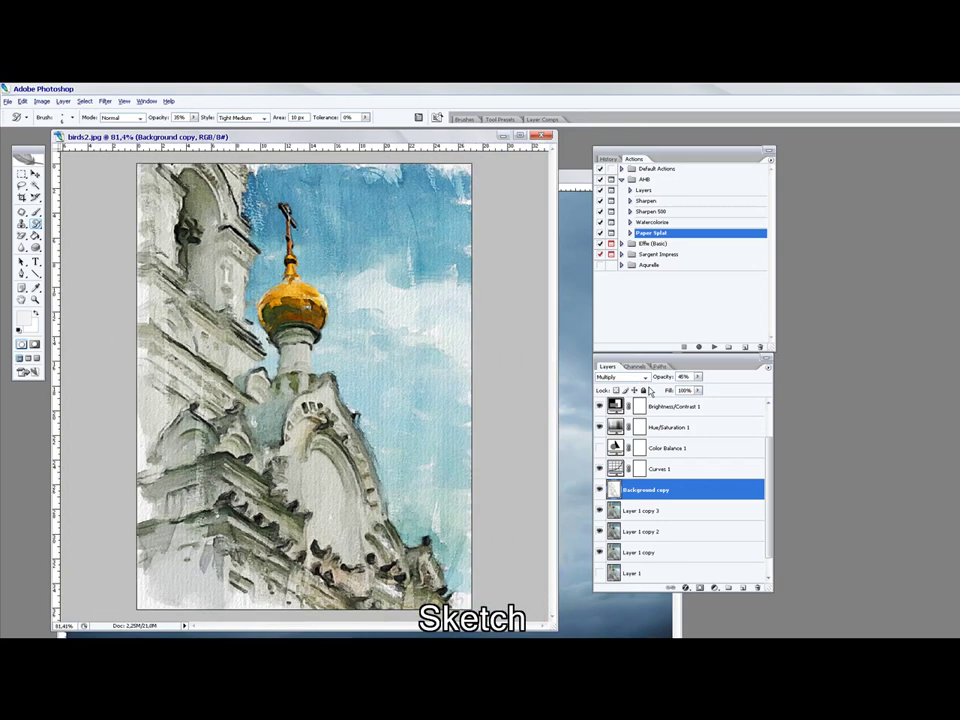
Step: Warp the Background copy sketch layer, bowing its top up, sides outward and bottom down slightly
key("ctrl+t")
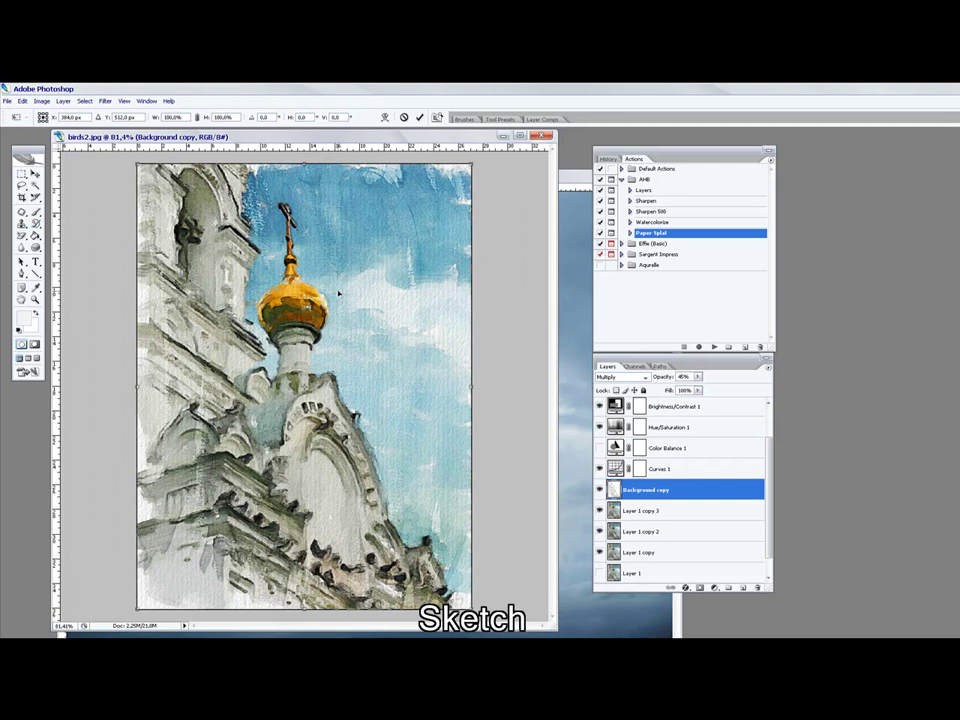
left_click(42, 101)
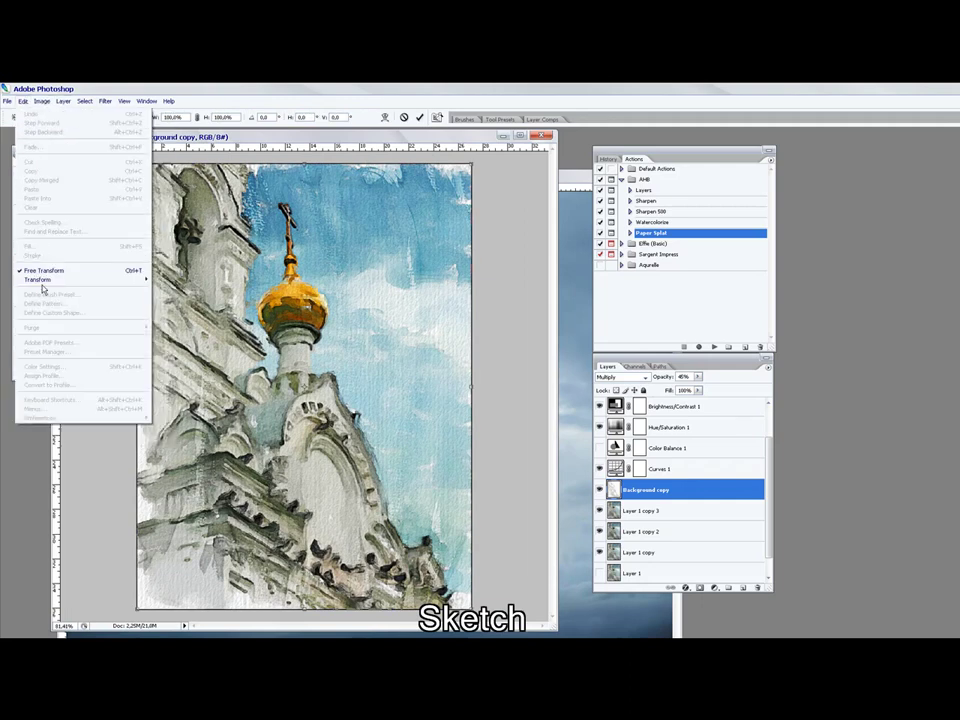
mouse_move(38, 279)
left_click(174, 341)
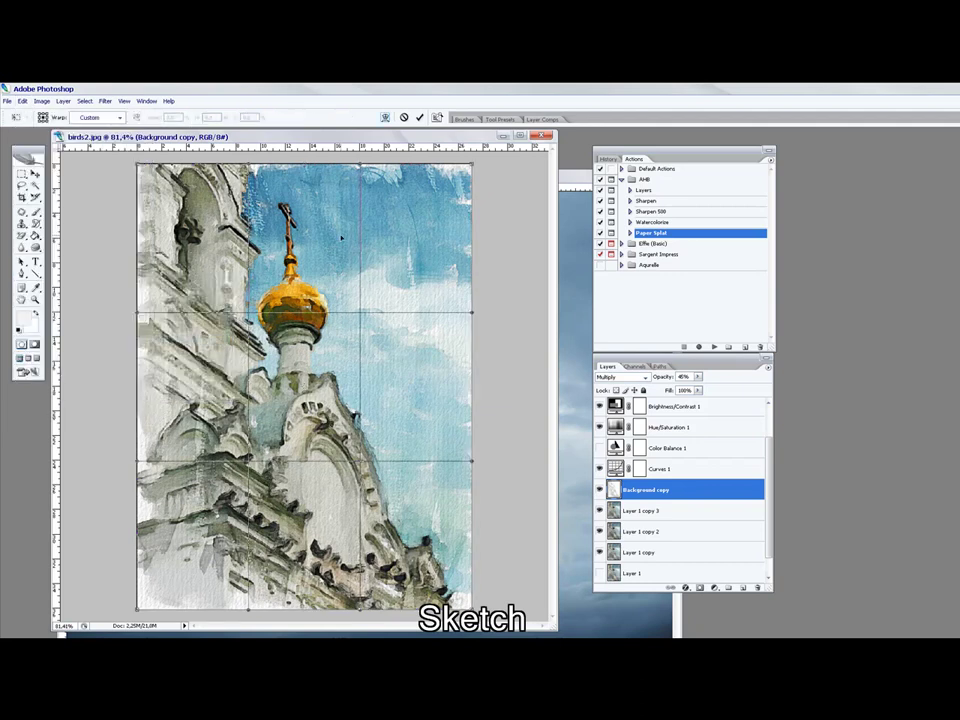
left_click_drag(304, 208, 304, 200)
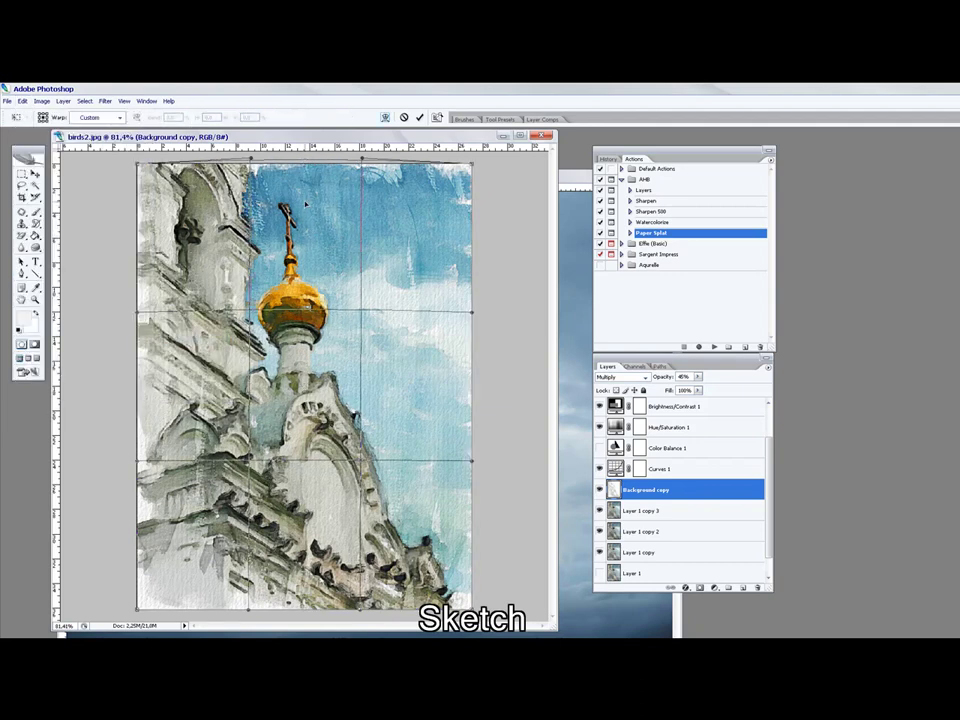
right_click(342, 323)
left_click(338, 319)
left_click_drag(465, 463, 481, 464)
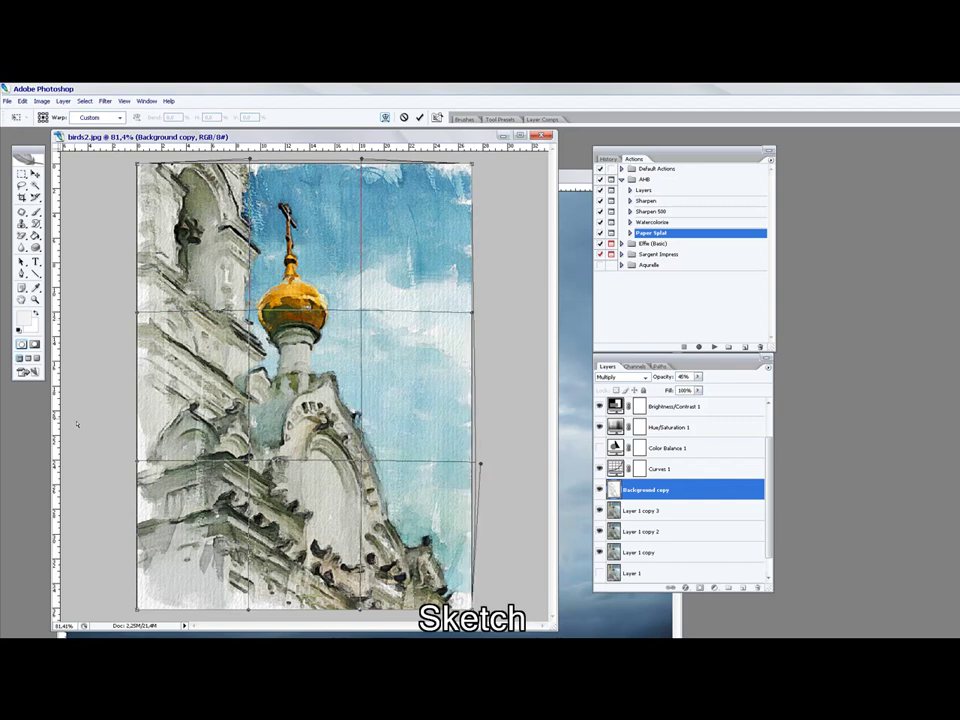
left_click_drag(139, 463, 128, 463)
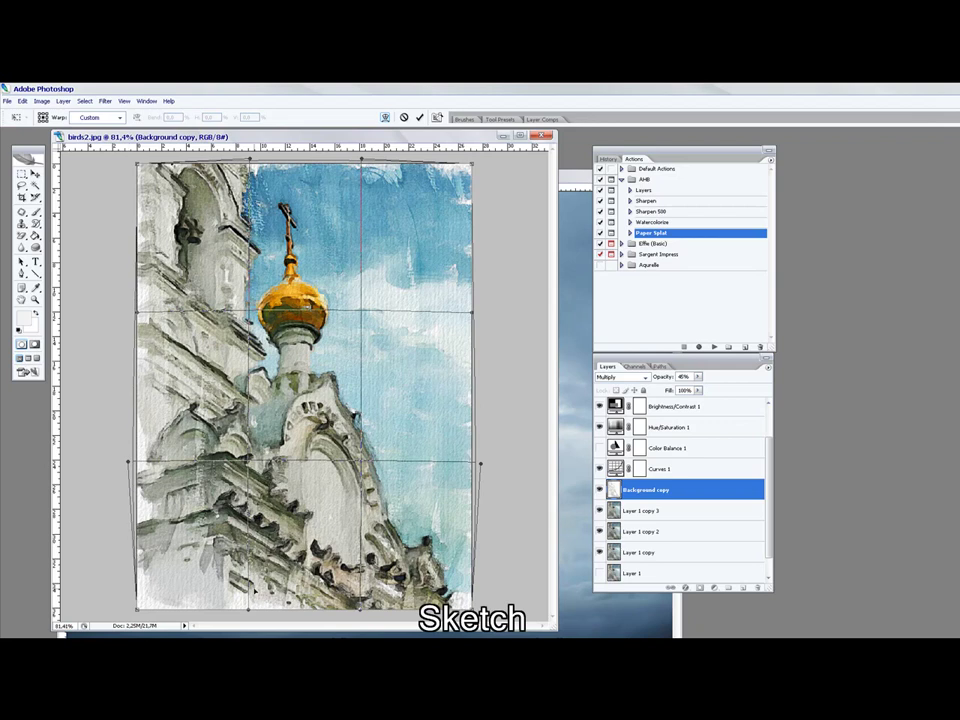
left_click_drag(249, 609, 249, 613)
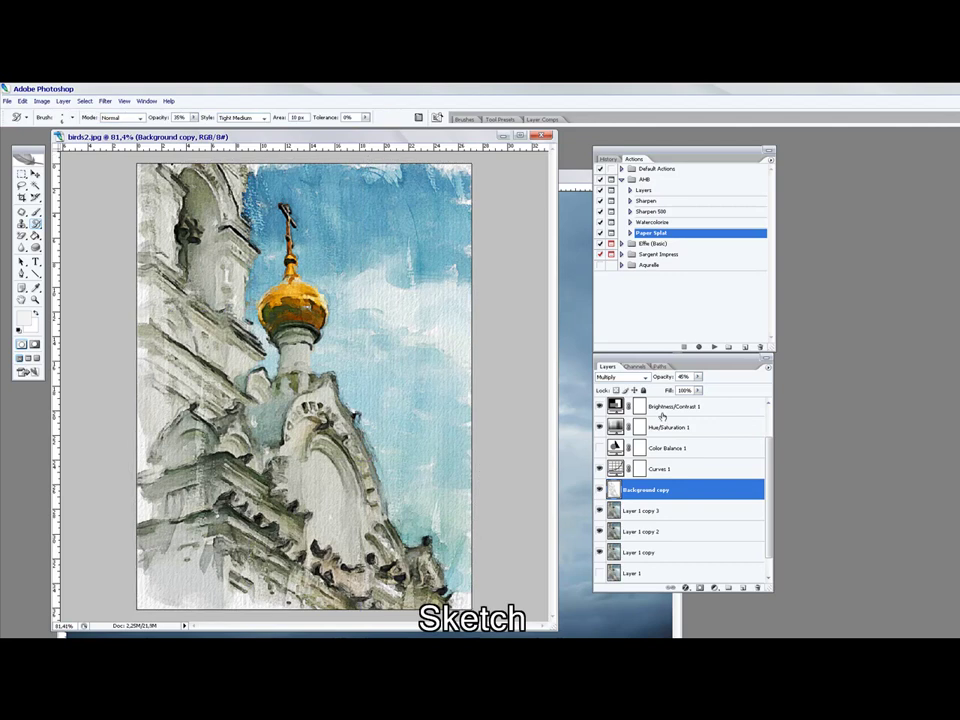
Step: Darken the sketch lines with Levels, moving the black input slider to 80
key("ctrl+l")
left_click_drag(577, 322, 631, 323)
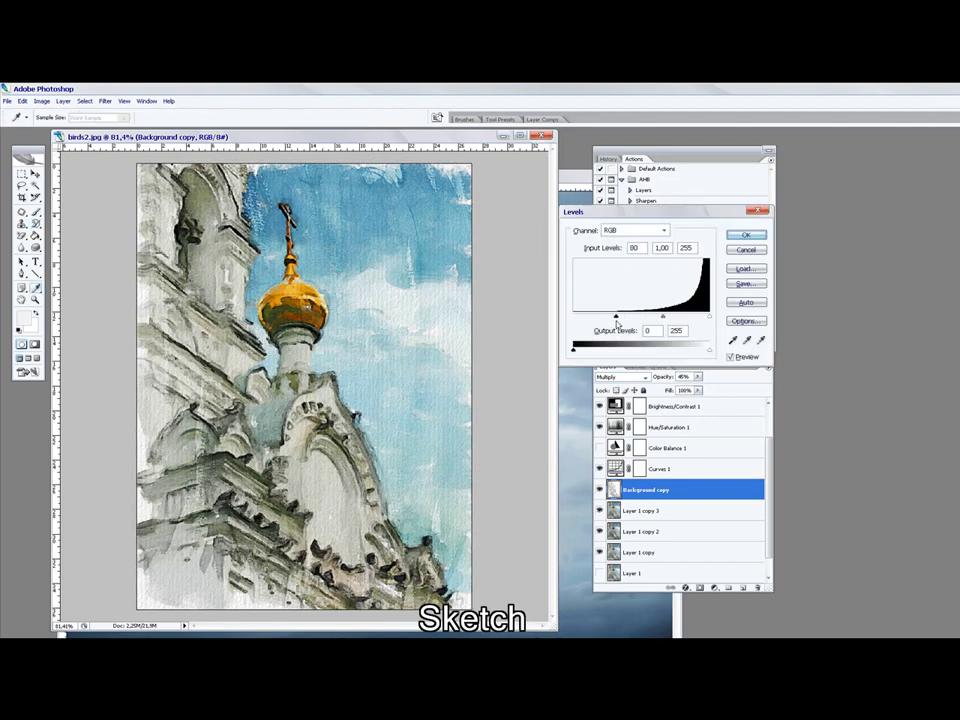
left_click(745, 235)
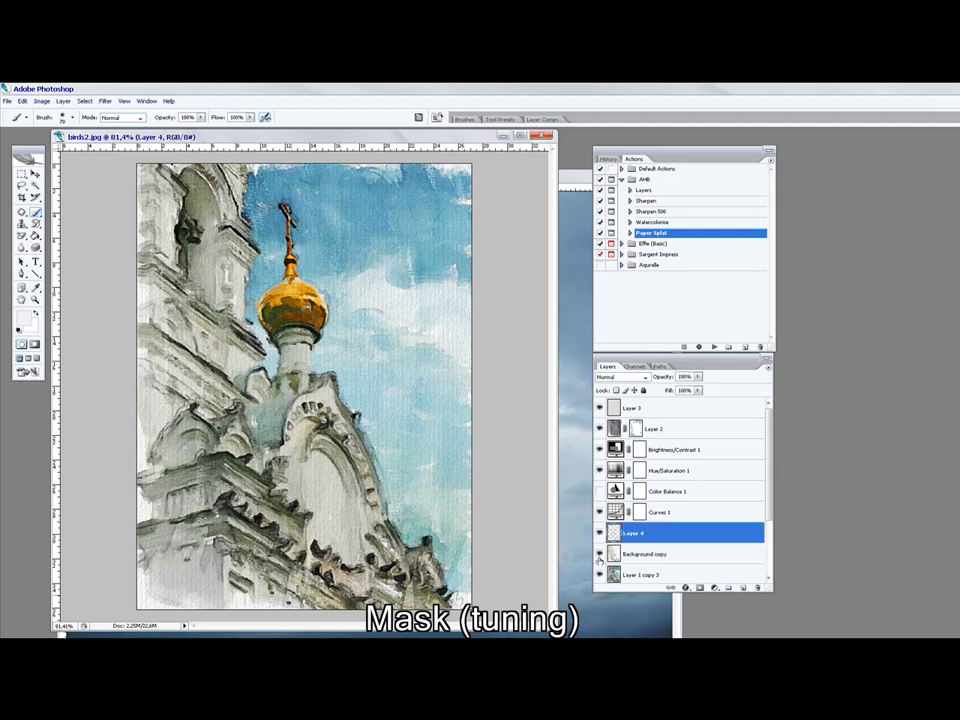
Step: Set Layer 4 to Multiply blending and choose the Sketching Pencil brush preset
left_click(625, 377)
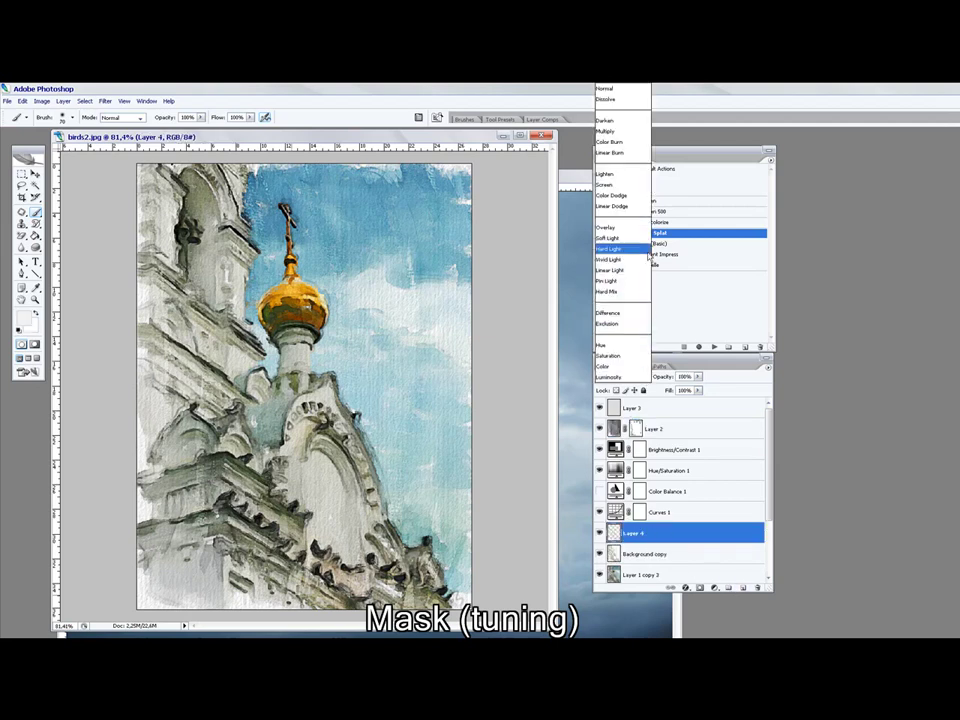
left_click(632, 133)
left_click(20, 117)
left_click(266, 304)
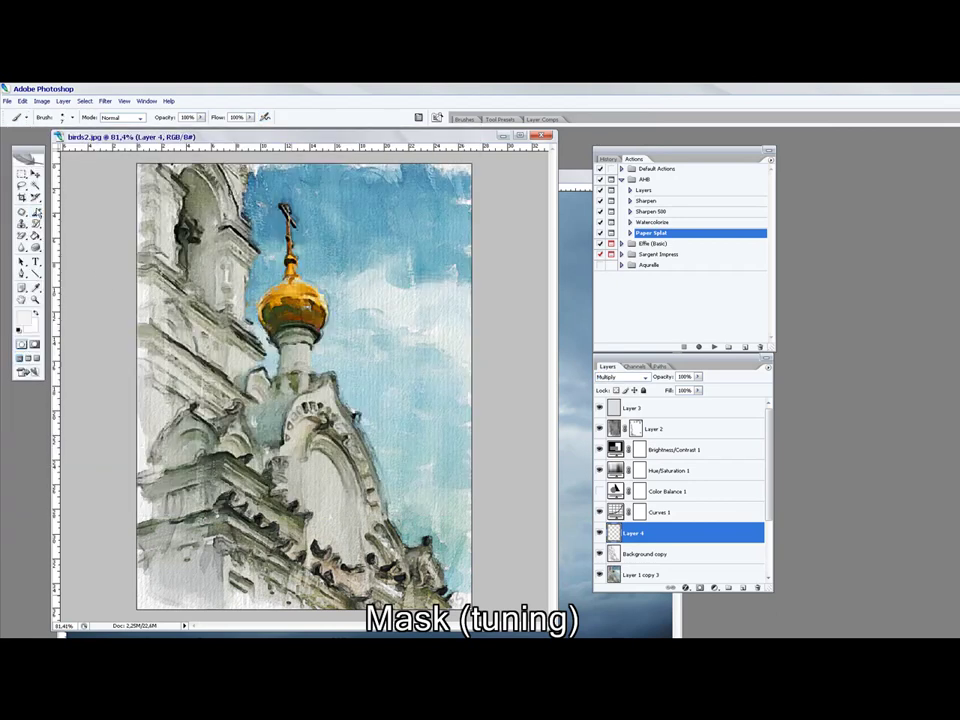
Step: Set the foreground colour to black
left_click(22, 318)
left_click(507, 513)
left_click(611, 372)
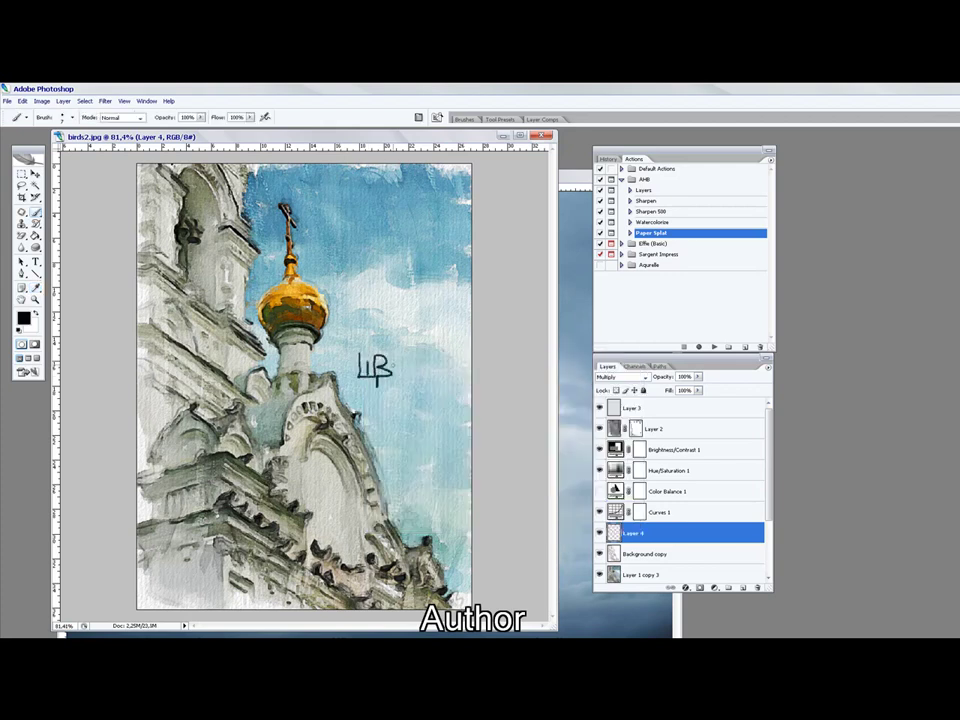
Step: Finish the signature's '09 and scale the signature down to about a third
left_click_drag(407, 363, 405, 366)
key("ctrl+t")
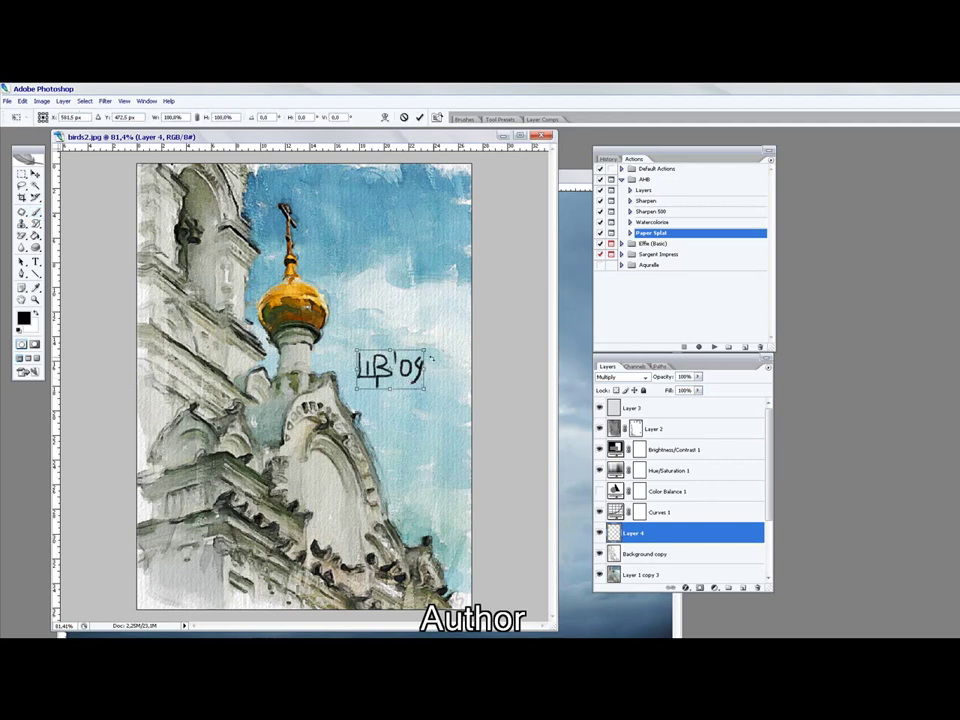
mouse_move(425, 349)
left_mouse_down()
mouse_move(376, 373)
mouse_move(378, 389)
left_mouse_up()
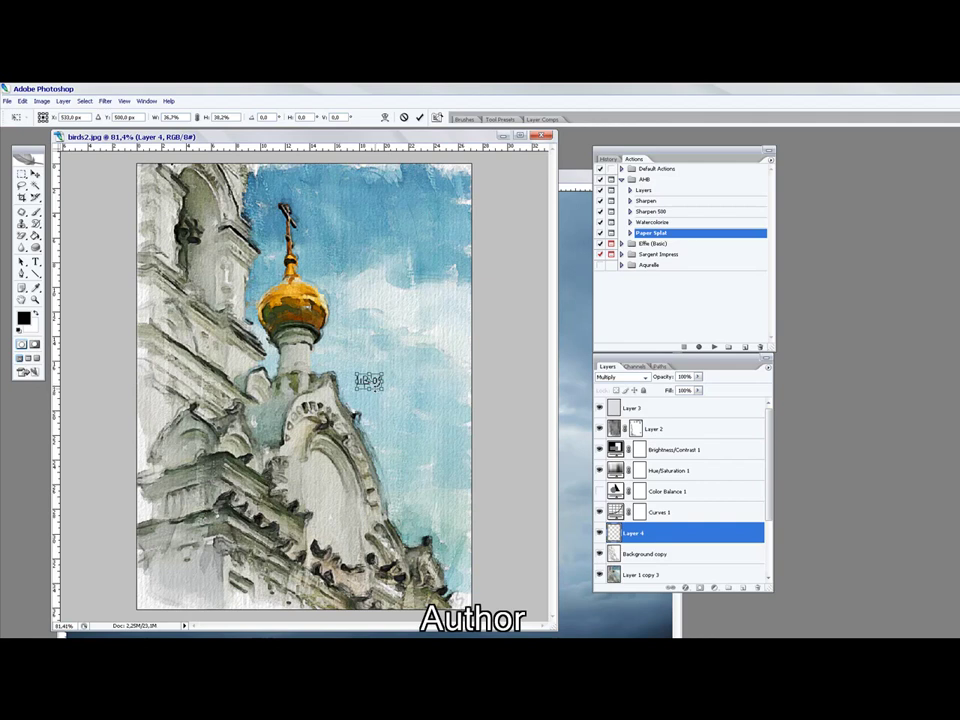
key("Return")
Step: Move the signature to the bottom-left corner and raise Brightness/Contrast 1 brightness to +16
key("v")
mouse_move(368, 382)
left_mouse_down()
mouse_move(197, 553)
mouse_move(180, 583)
left_mouse_up()
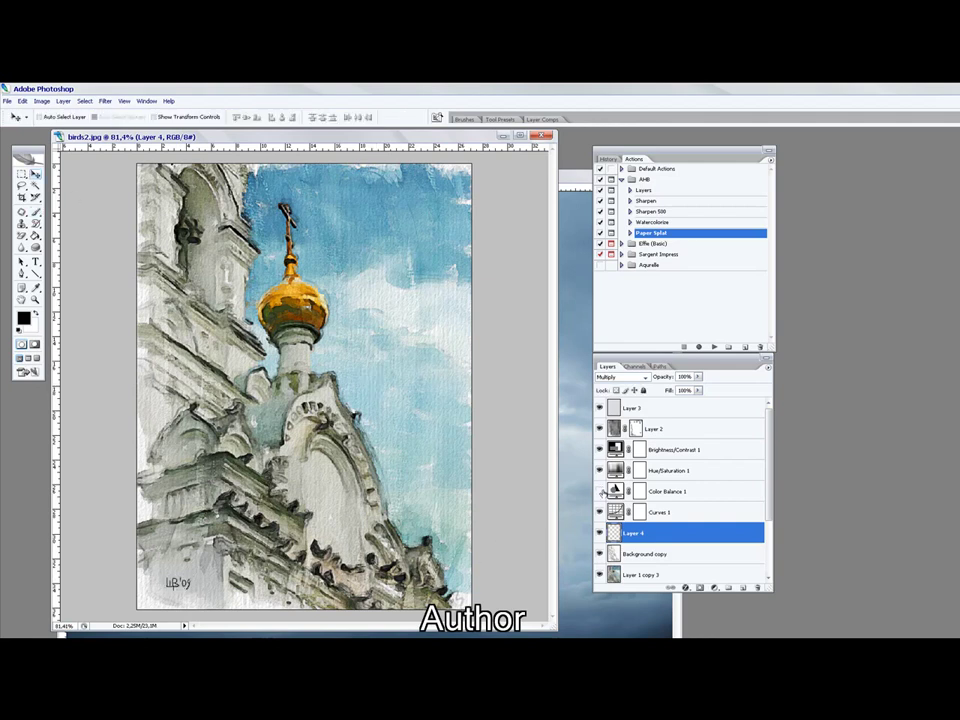
double_click(615, 450)
mouse_move(688, 157)
left_mouse_down()
mouse_move(705, 158)
mouse_move(689, 190)
left_mouse_up()
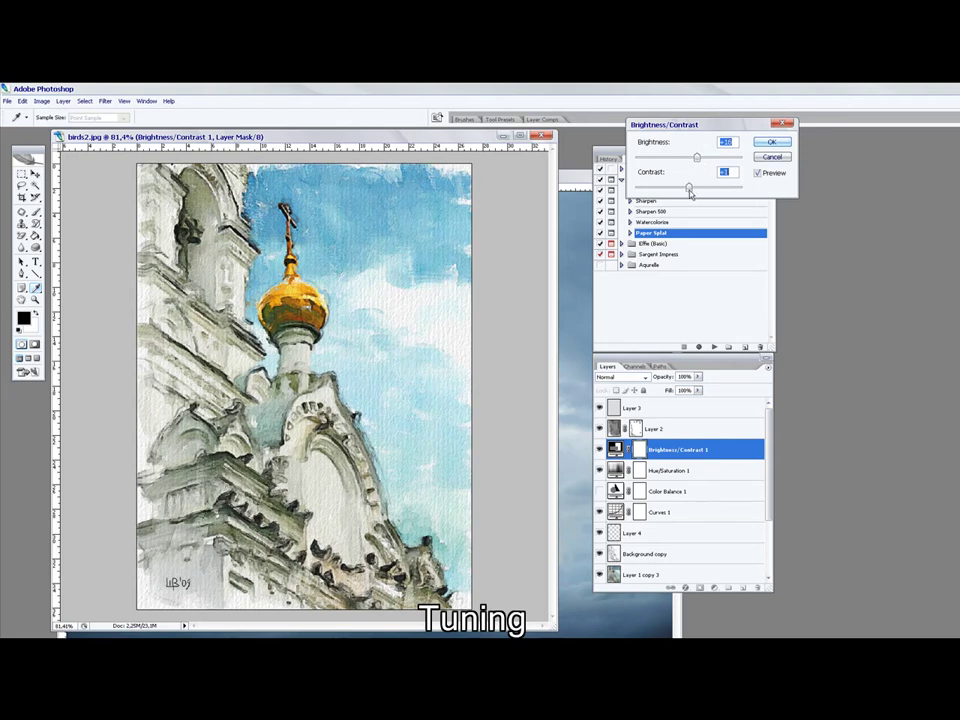
Step: Apply brightness +16 and lift the Curves 1 upper point to input 178, output 213
left_click(779, 146)
double_click(615, 512)
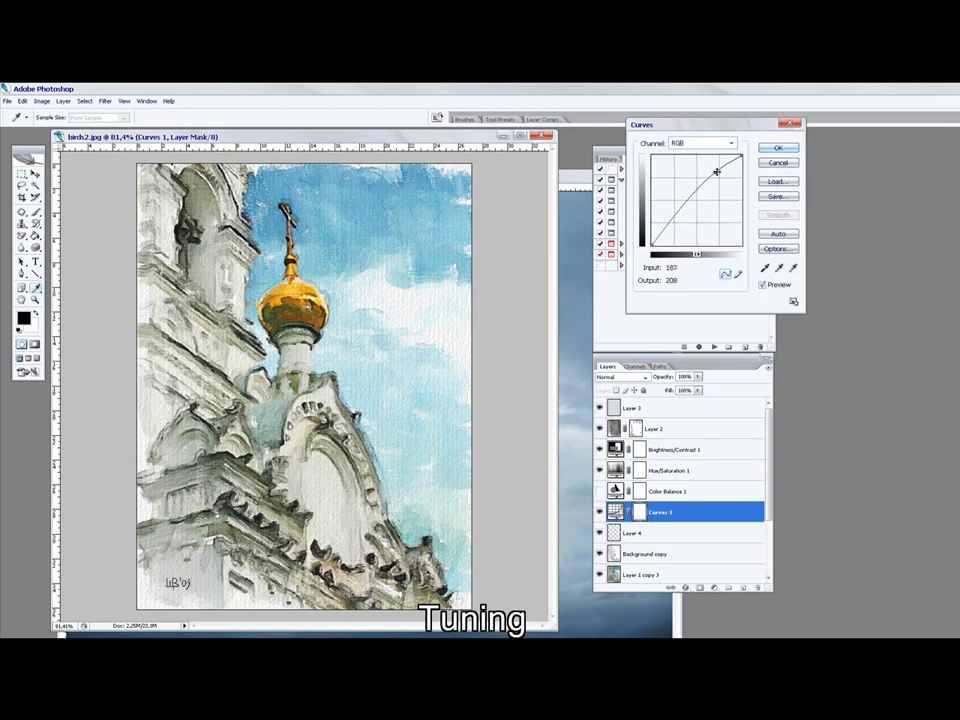
left_click_drag(715, 172, 714, 170)
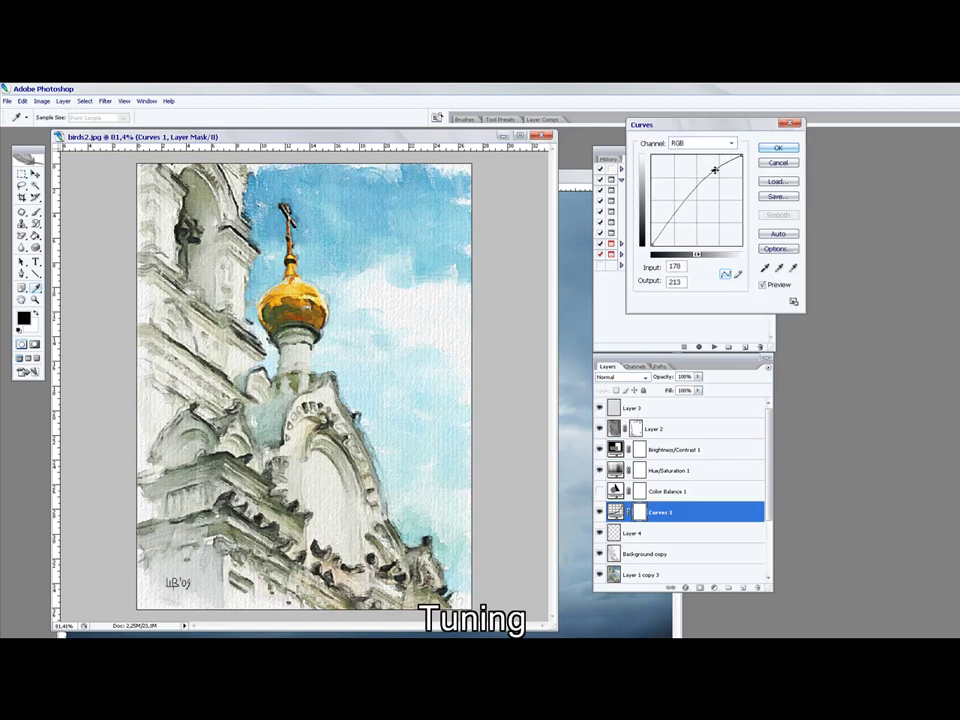
Step: Commit the Curves tweak and toggle the painted layer copies' visibility to compare looks
left_click(779, 148)
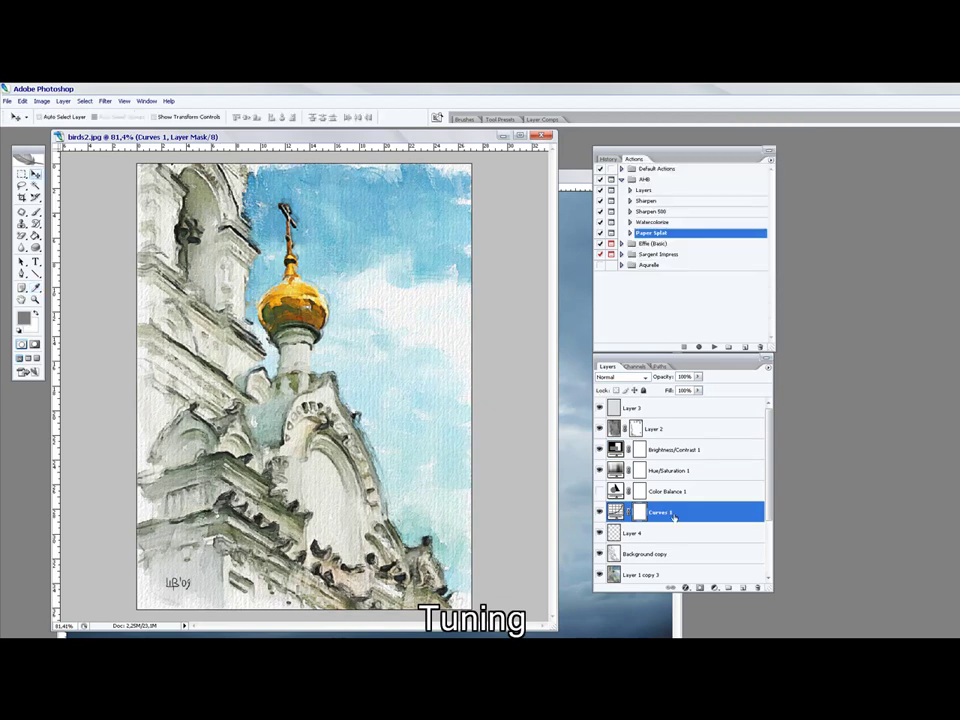
scroll(700, 514, "down", 2)
scroll(650, 513, "down", 2)
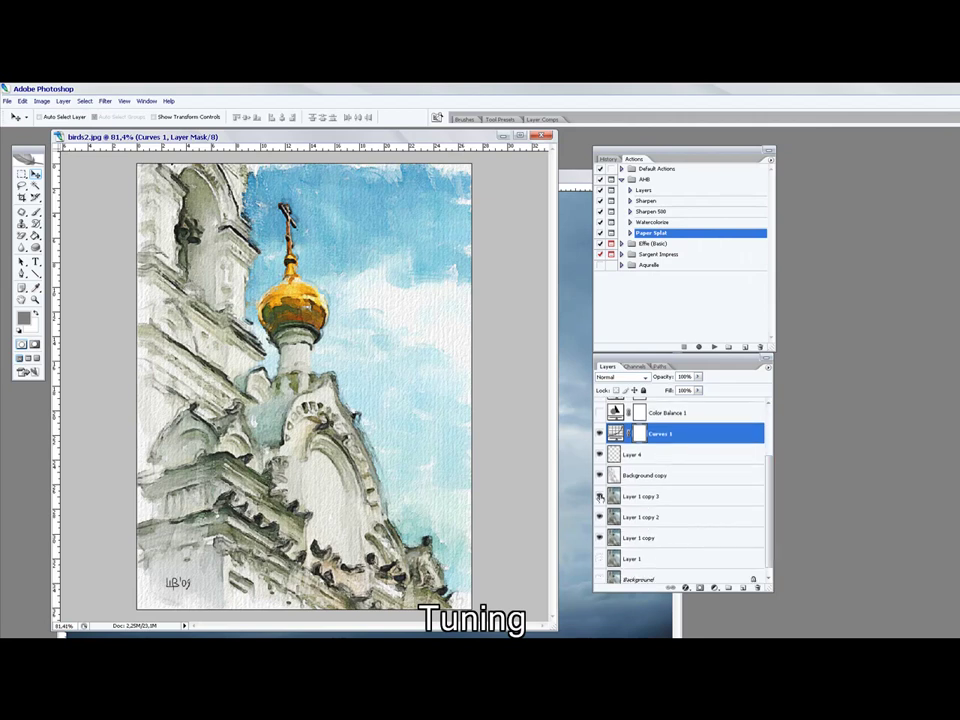
left_click(600, 517)
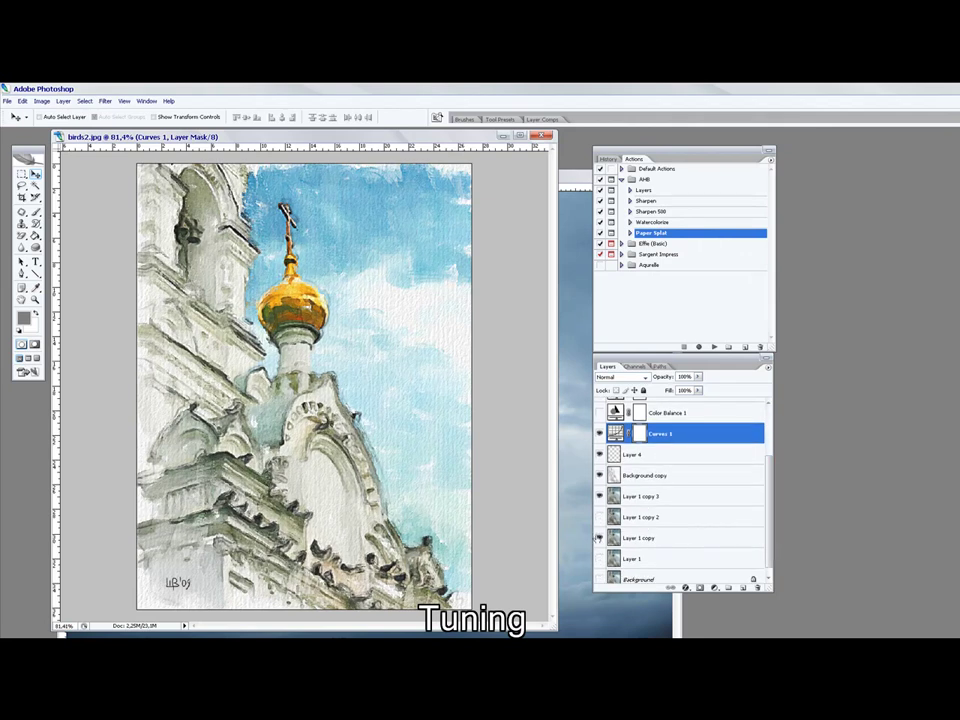
left_click(599, 538)
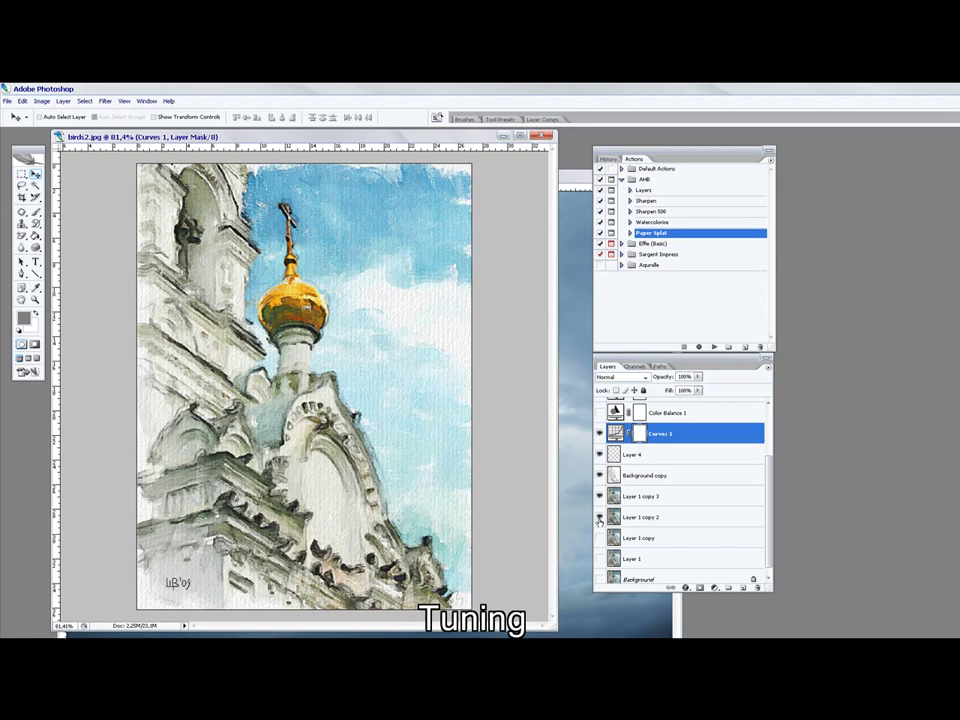
Step: Sharpen Layer 1 copy 2 with the Sharpen action and raise Layer 1 copy 3 to about 33% opacity
left_click(630, 520)
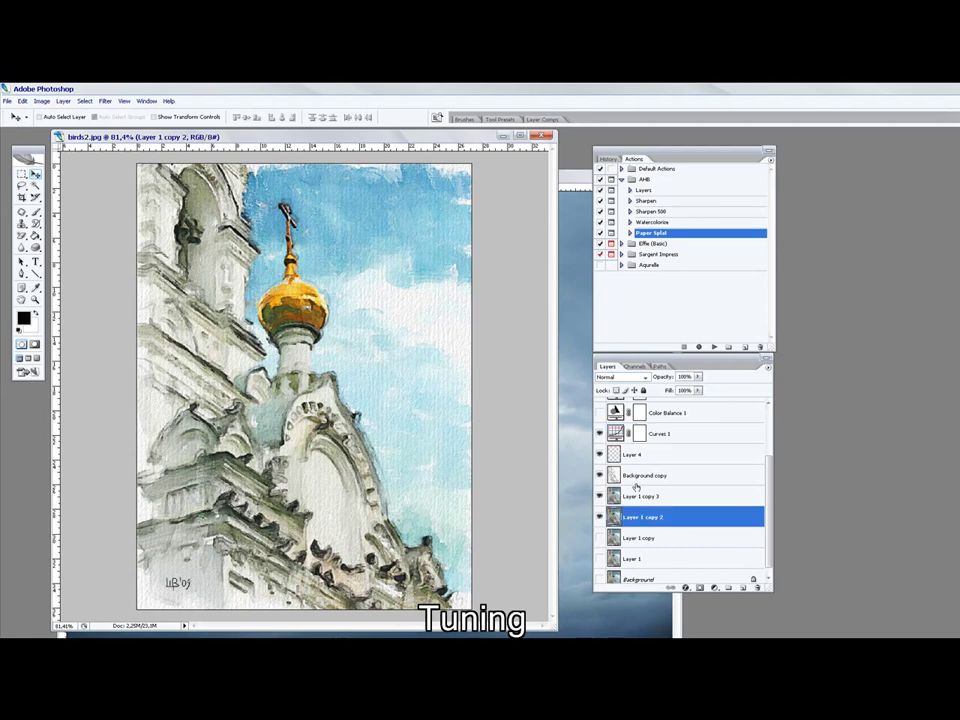
left_click(660, 202)
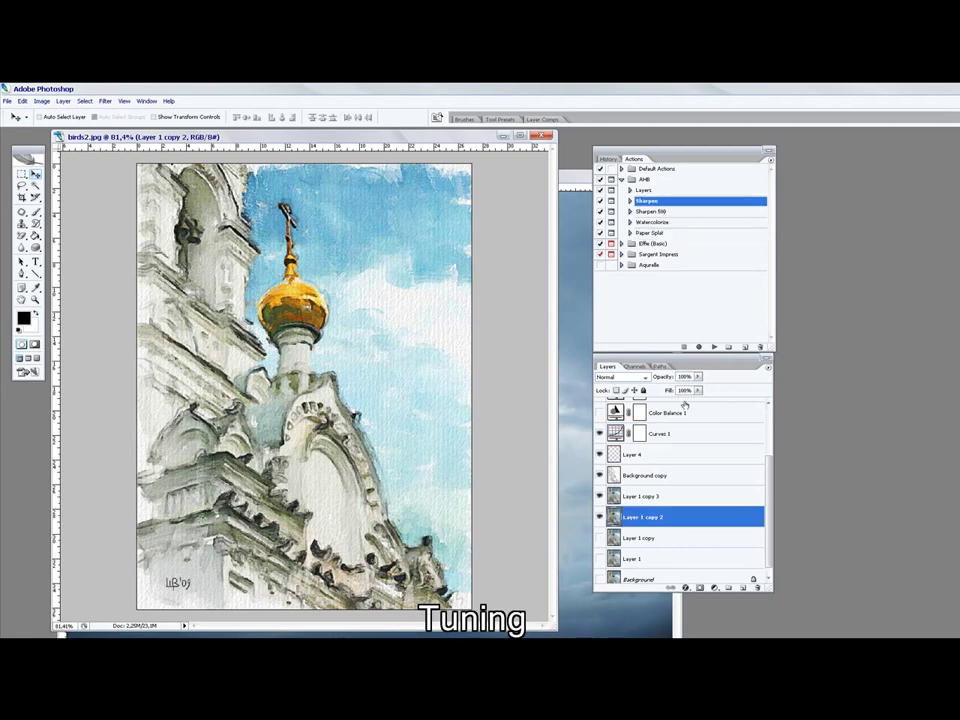
left_click(714, 347)
left_click_drag(645, 332, 610, 351)
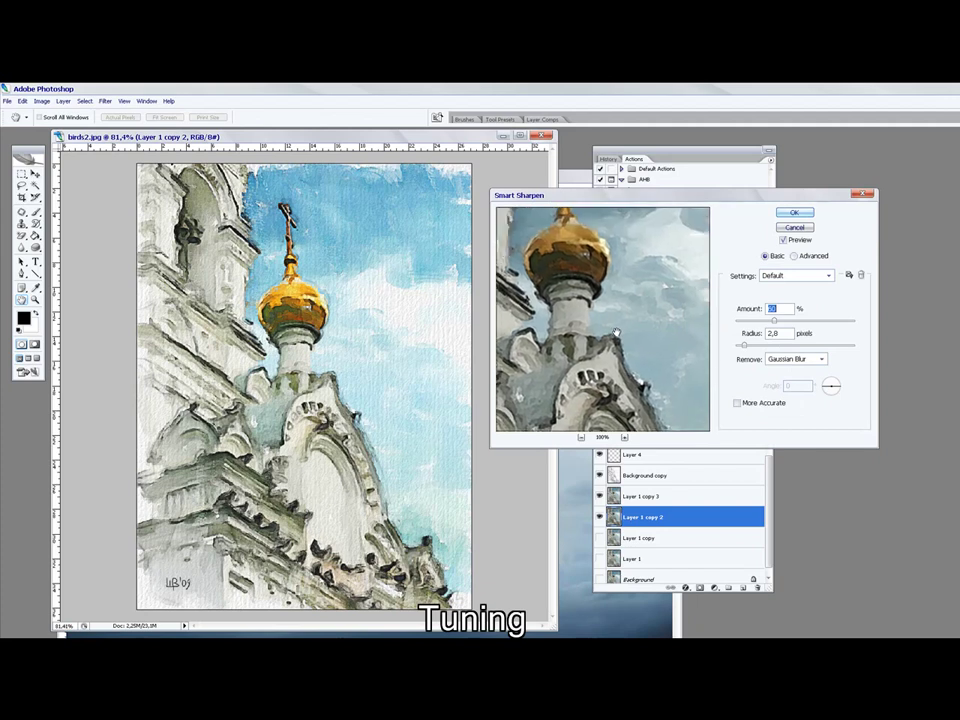
left_click(794, 213)
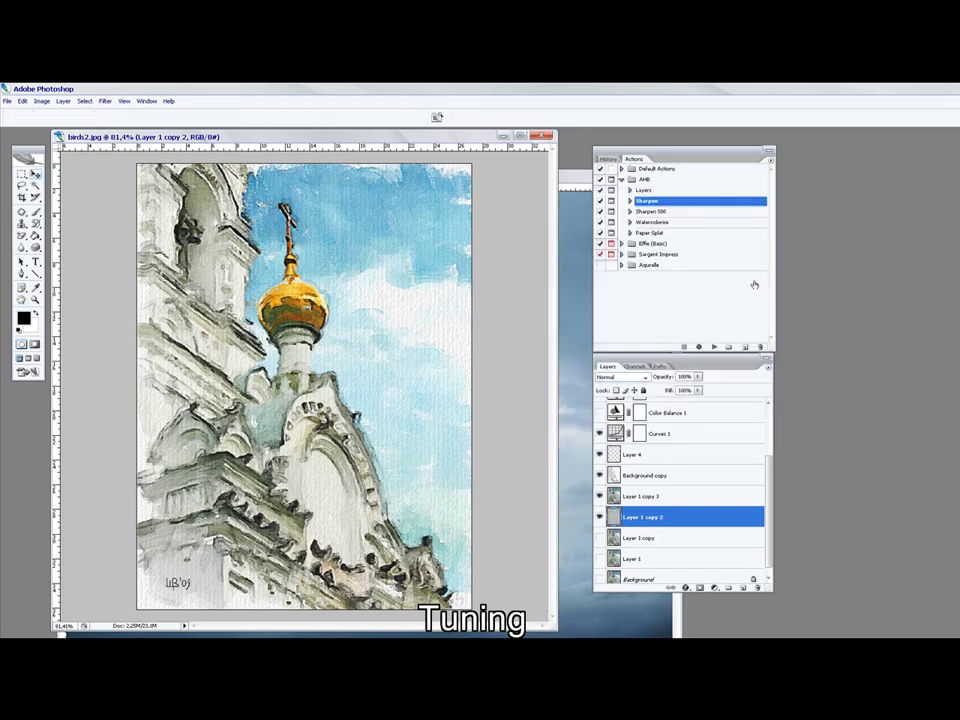
left_click_drag(655, 378, 667, 387)
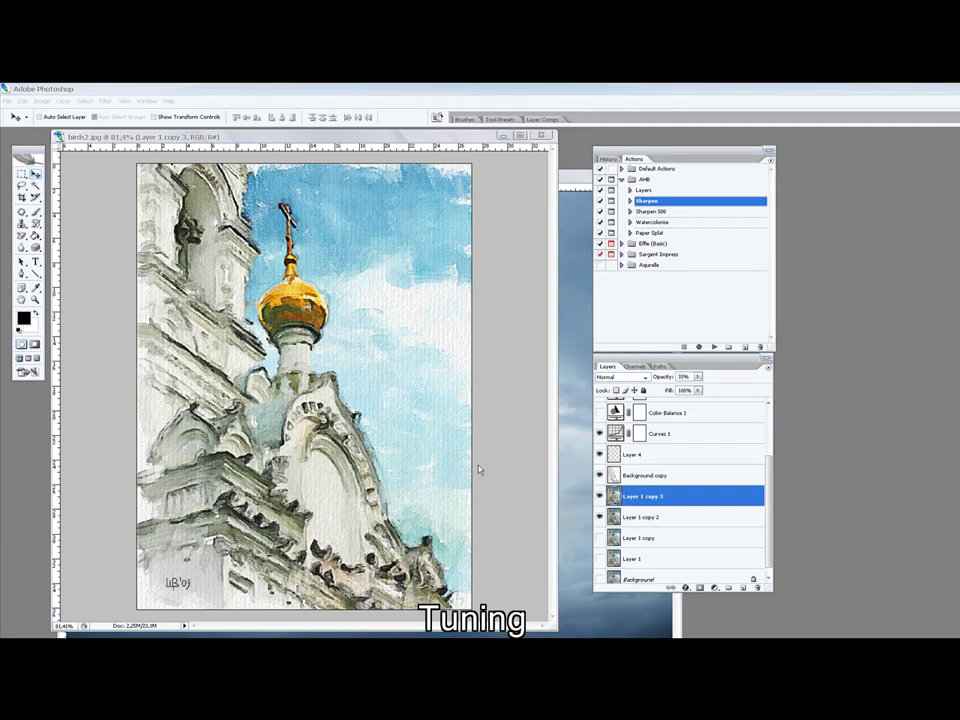
Step: Delete the unused Layer 1 copy, Layer 1 and Color Balance 1 layers
left_click(634, 538)
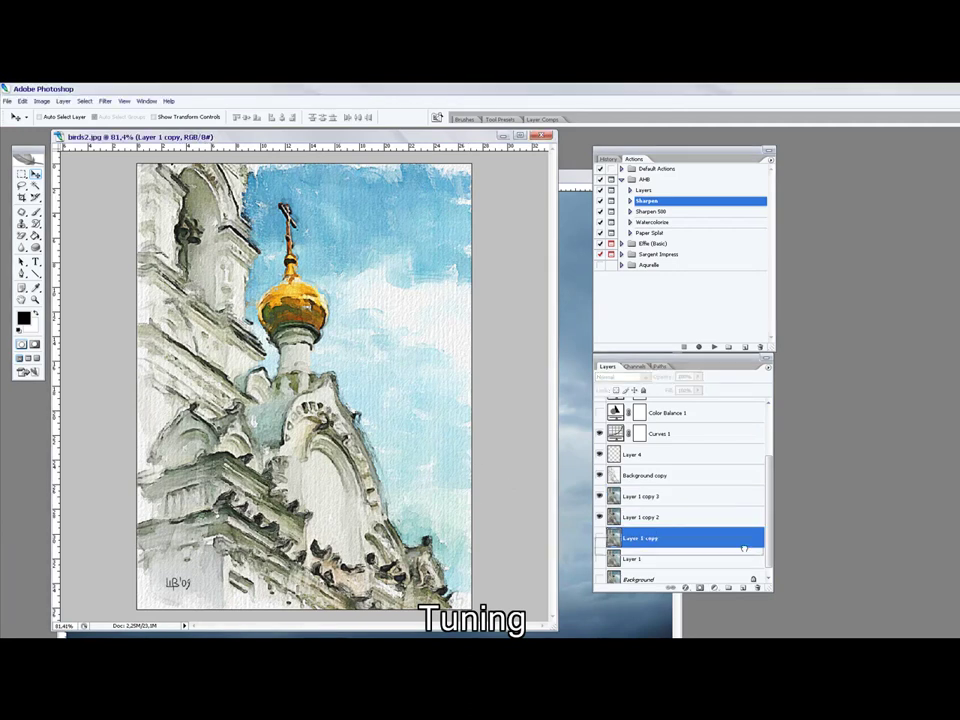
key("Delete")
left_click_drag(714, 553, 757, 587)
mouse_move(632, 450)
left_mouse_down()
mouse_move(728, 479)
mouse_move(757, 587)
left_mouse_up()
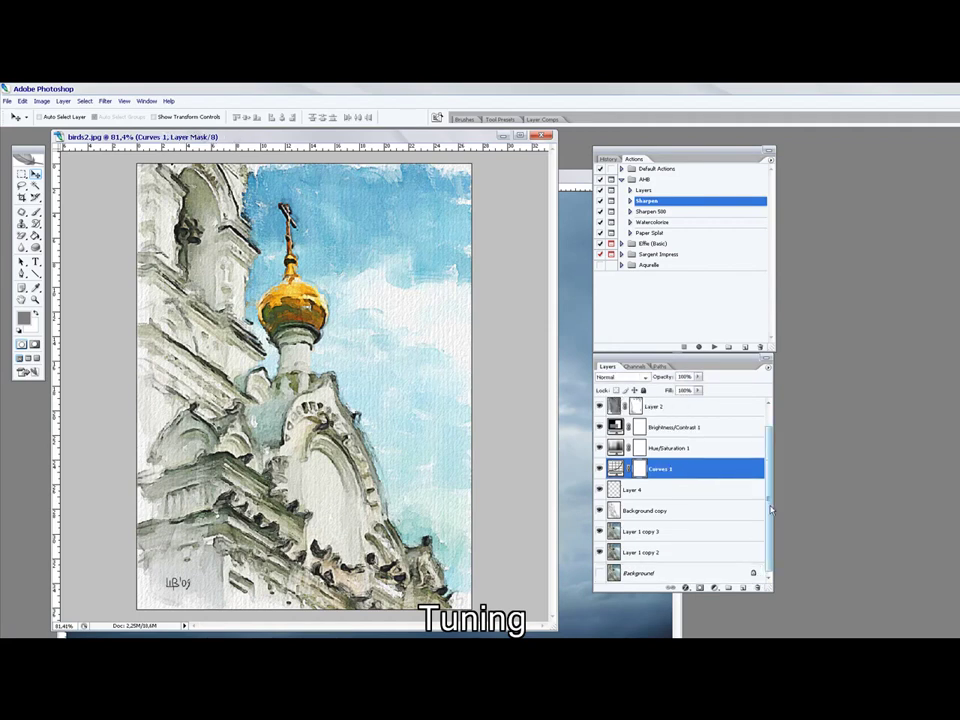
Step: On Layer 3, brush 'Hoorey' right of the cross and 'masterpiece' below it
scroll(773, 437, "up", 1)
left_click(640, 408)
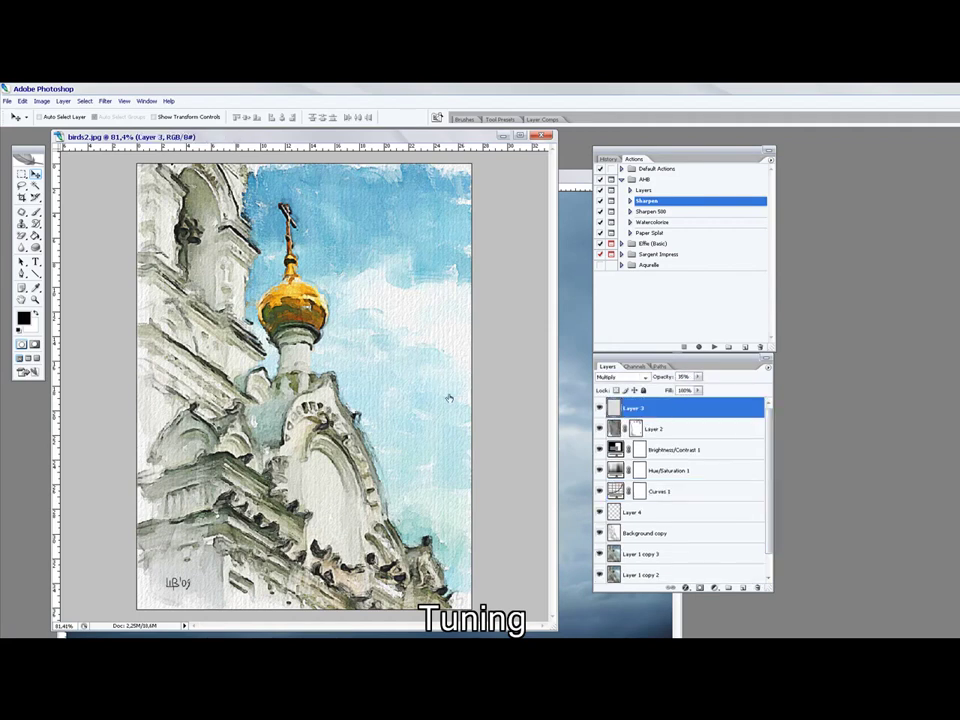
key("b")
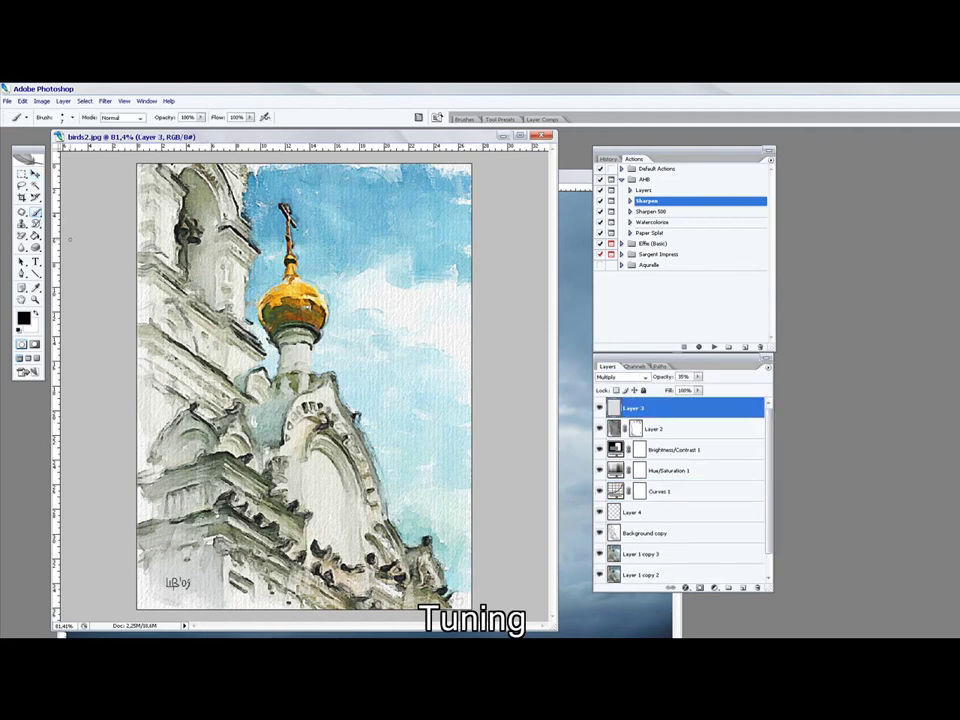
mouse_move(327, 222)
left_mouse_down()
mouse_move(350, 248)
mouse_move(412, 246)
mouse_move(413, 265)
left_mouse_up()
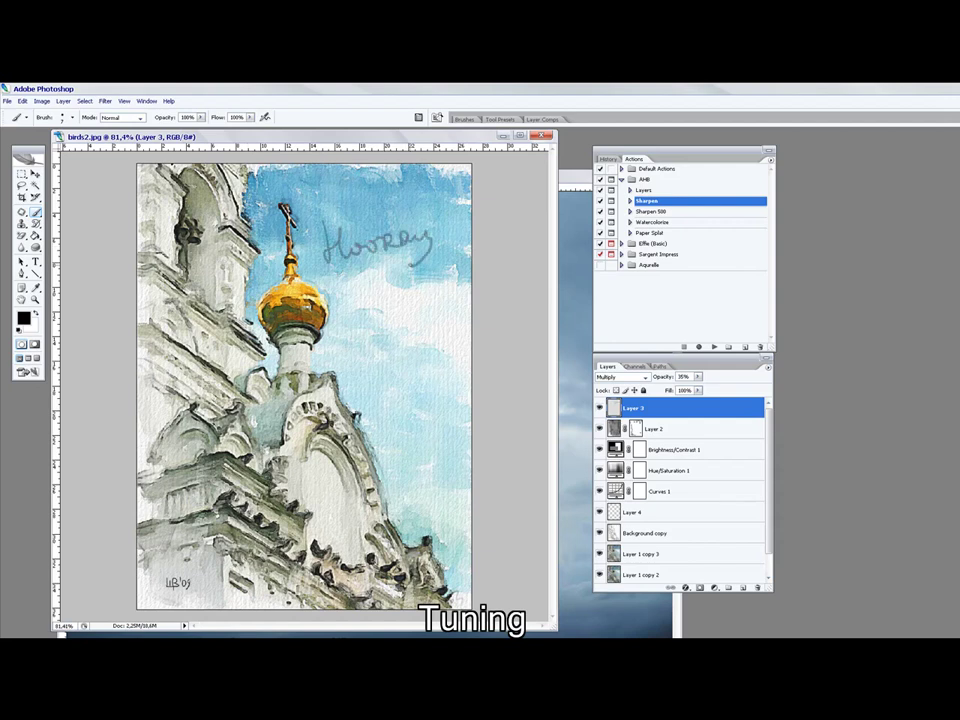
mouse_move(339, 322)
left_mouse_down()
mouse_move(413, 314)
mouse_move(426, 333)
mouse_move(455, 302)
left_mouse_up()
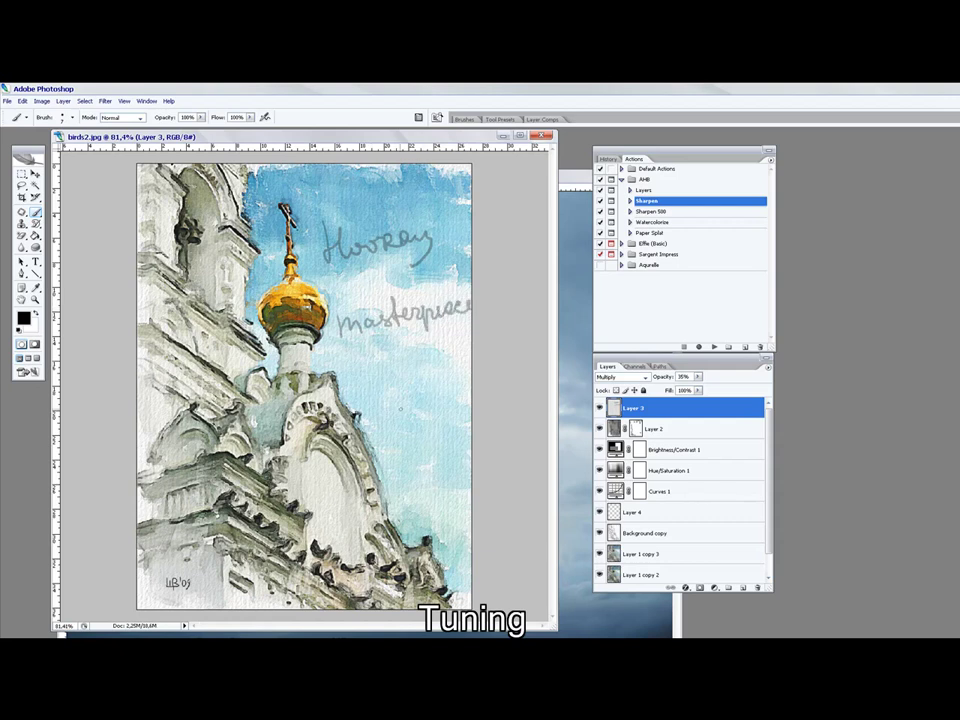